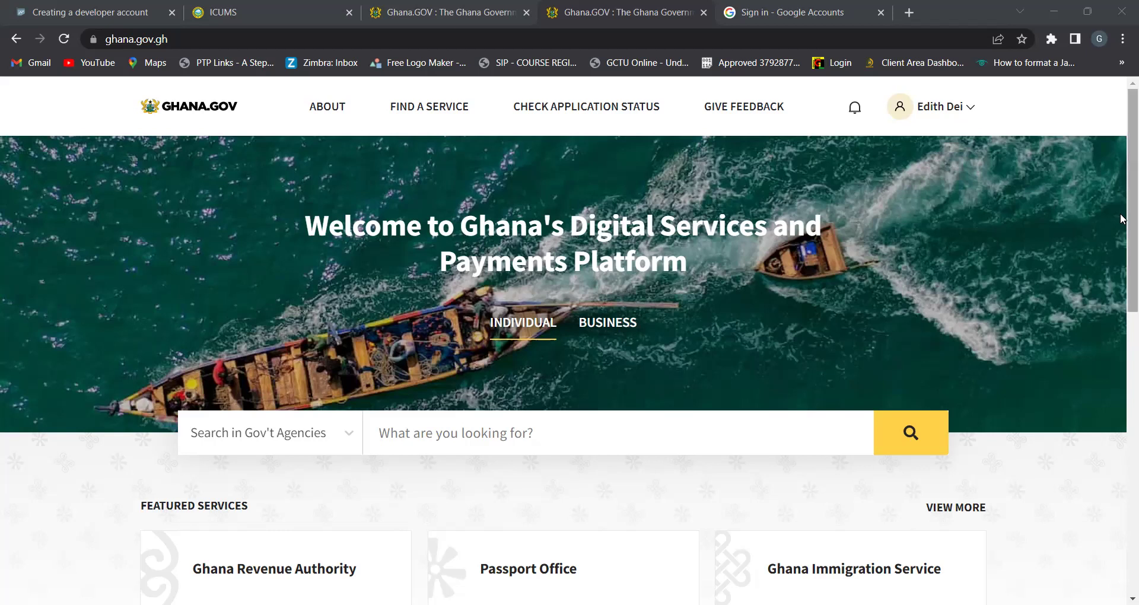
# Scroll through Ghana.gov's Featured Services to find the Ghana Revenue Authority card
pyautogui.scroll(-1, 1122, 215)
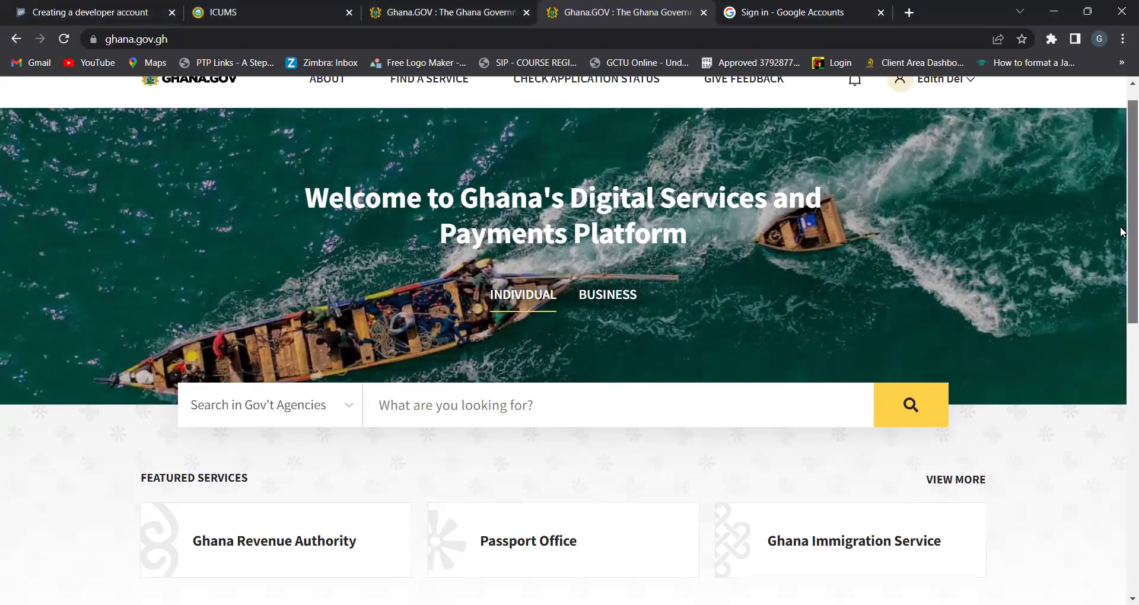
pyautogui.scroll(-1, 1122, 238)
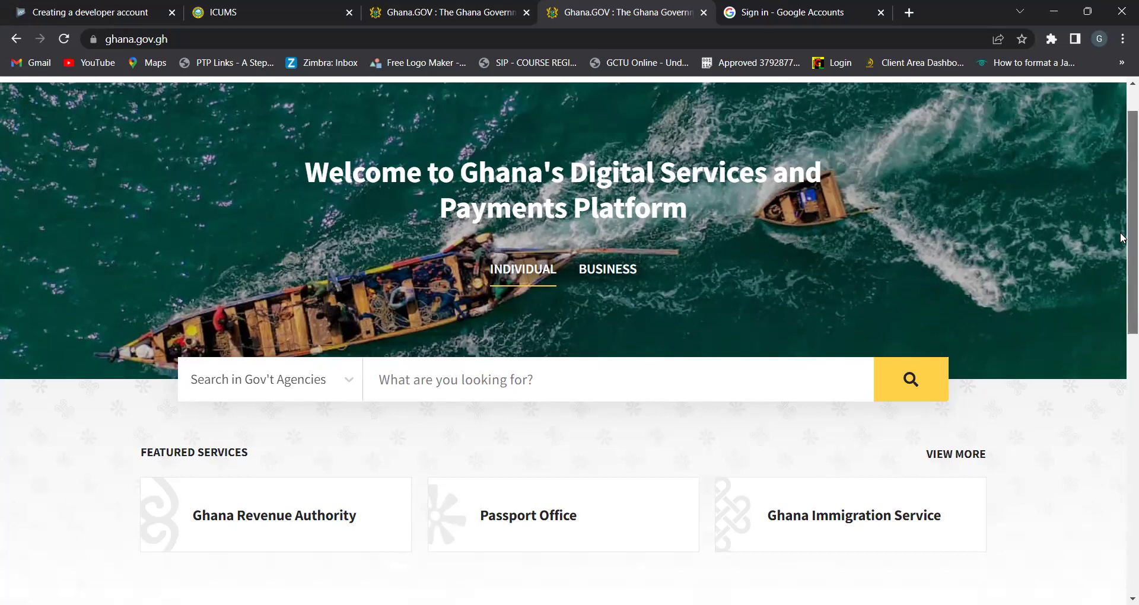
pyautogui.scroll(-1, 1122, 249)
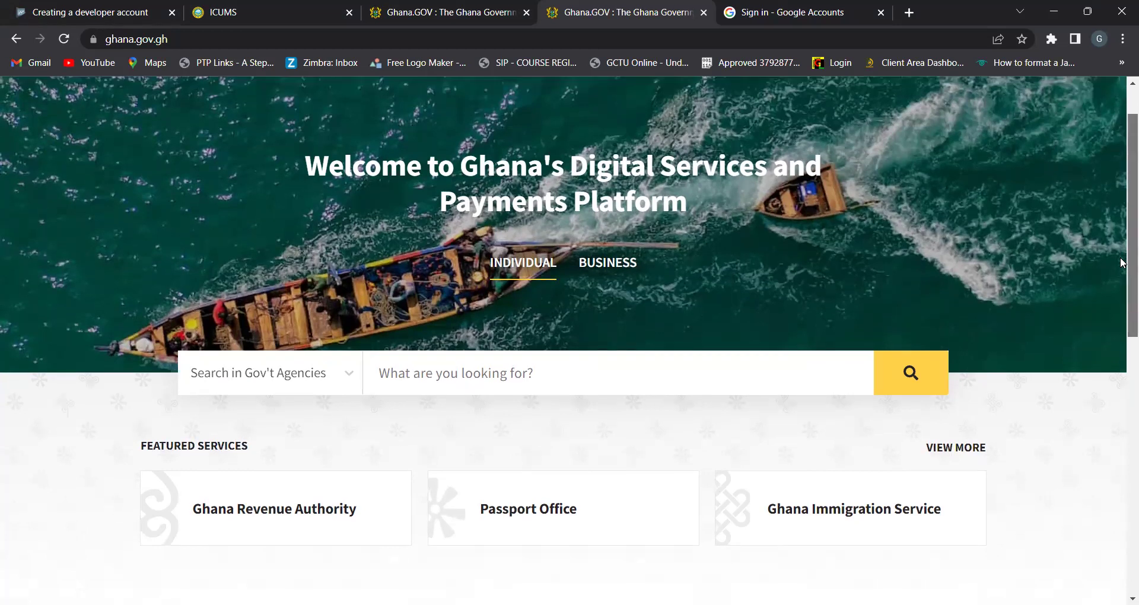
pyautogui.scroll(-1, 1122, 262)
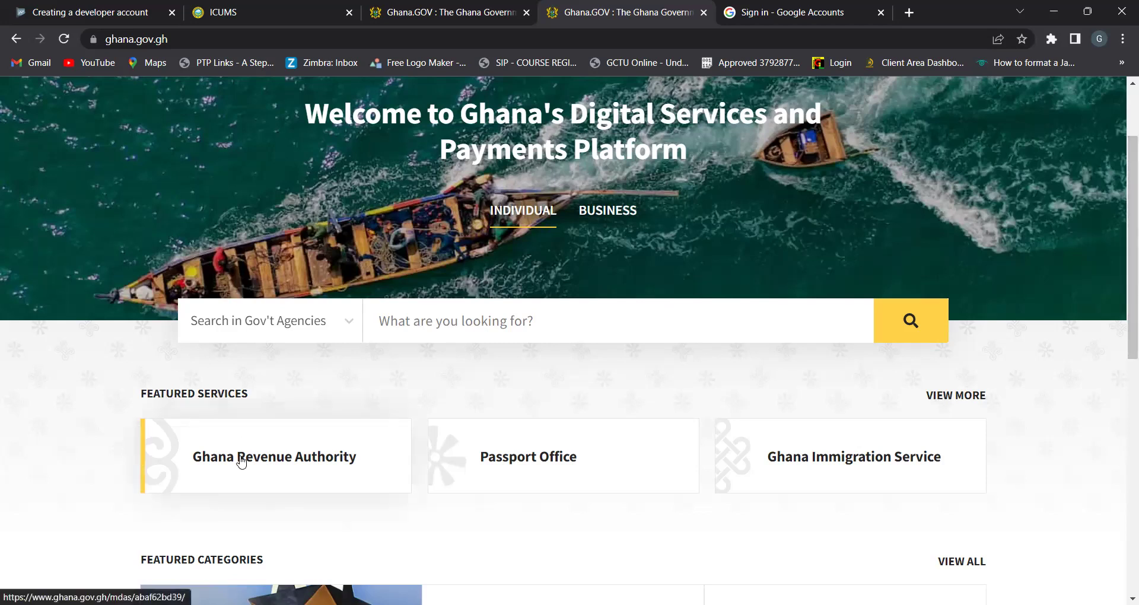
pyautogui.scroll(2, 331, 168)
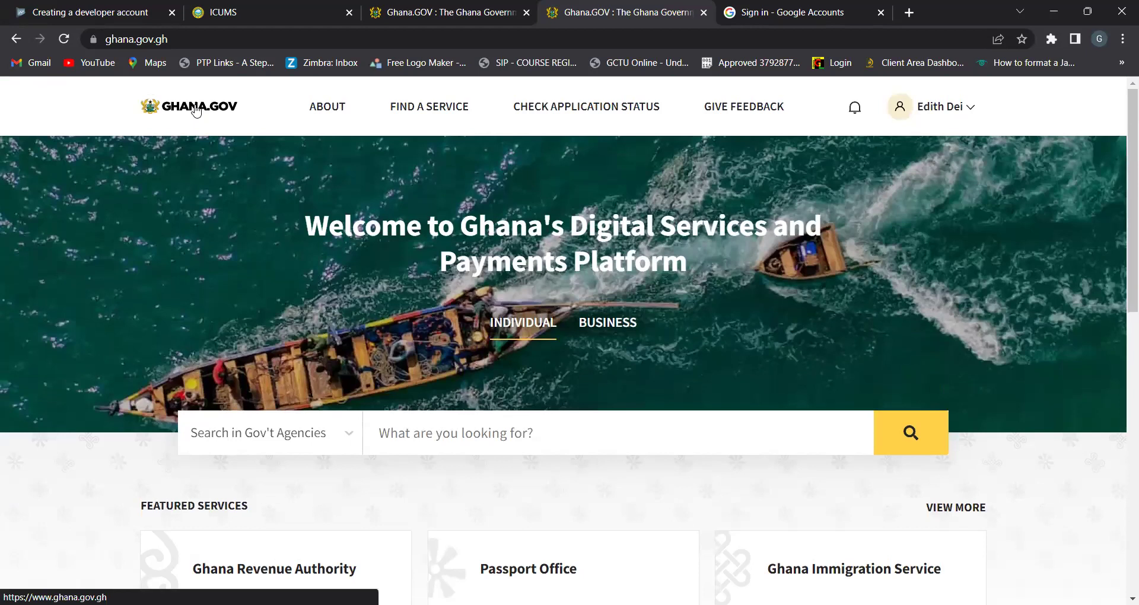
pyautogui.scroll(-1, 323, 252)
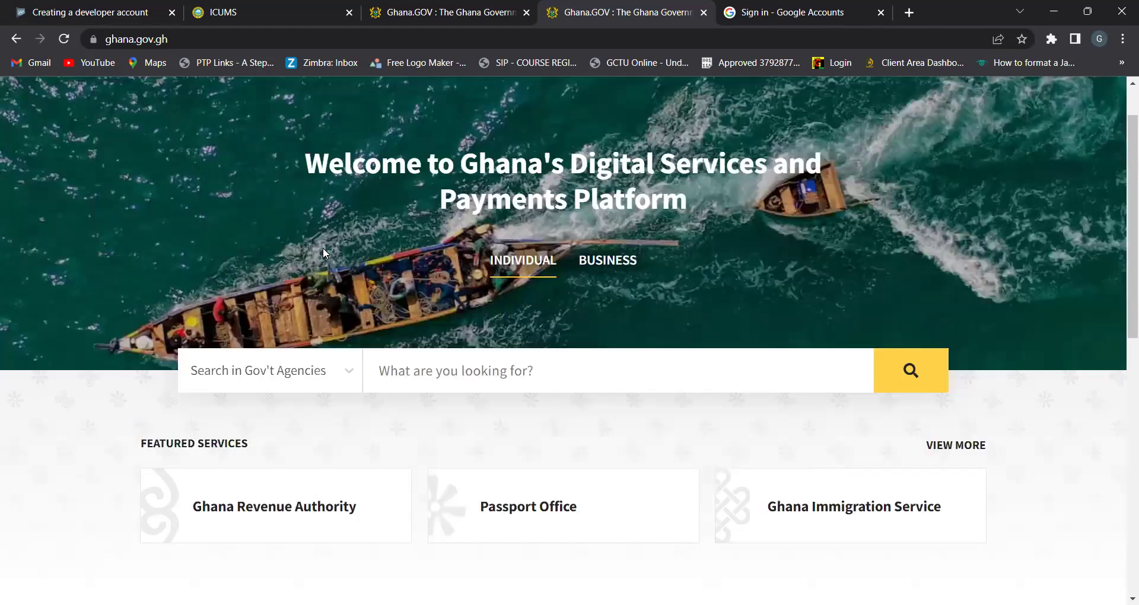
pyautogui.scroll(-3, 323, 249)
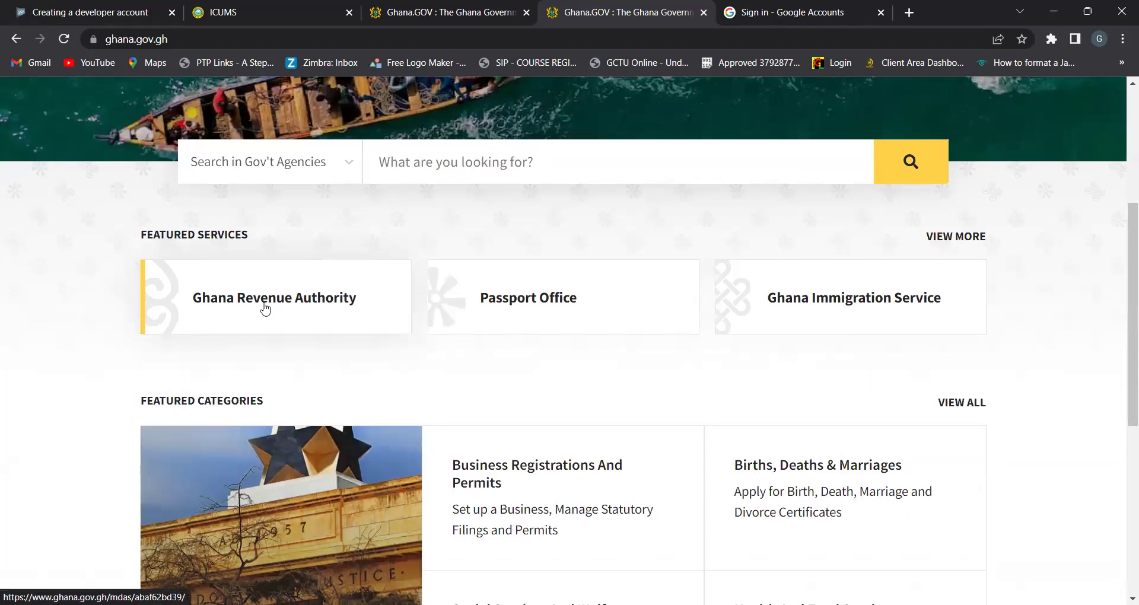
pyautogui.keyDown('ctrl'); pyautogui.scroll(5, 265, 308); pyautogui.keyUp('ctrl')
pyautogui.hscroll(-4, 266, 308)
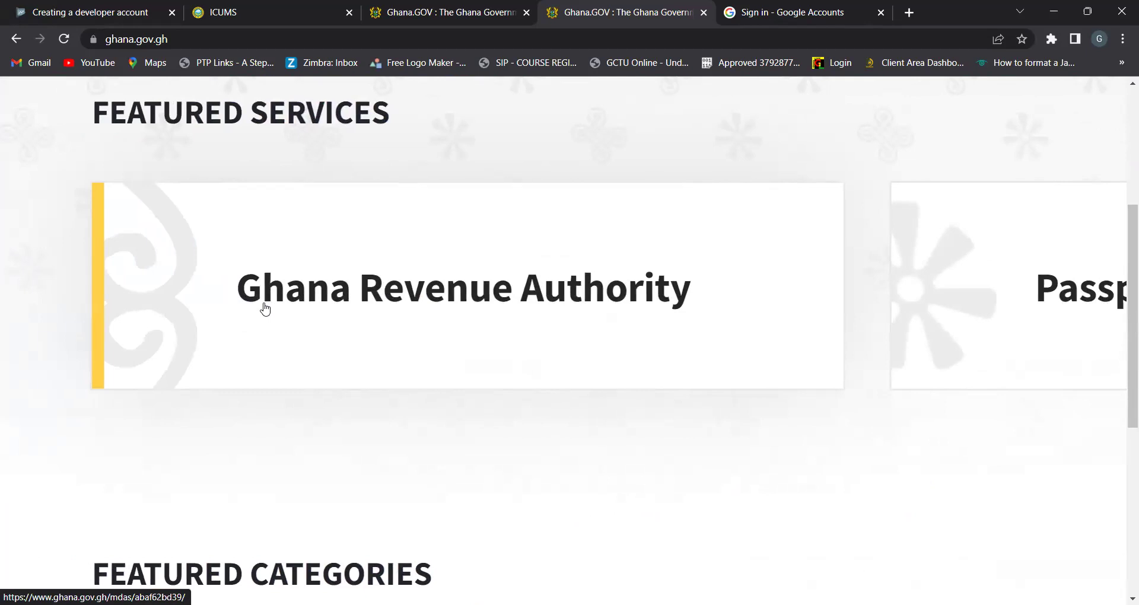
# Open the Ghana Revenue Authority page and review its vision, mission, core values and office details
pyautogui.click(432, 295)
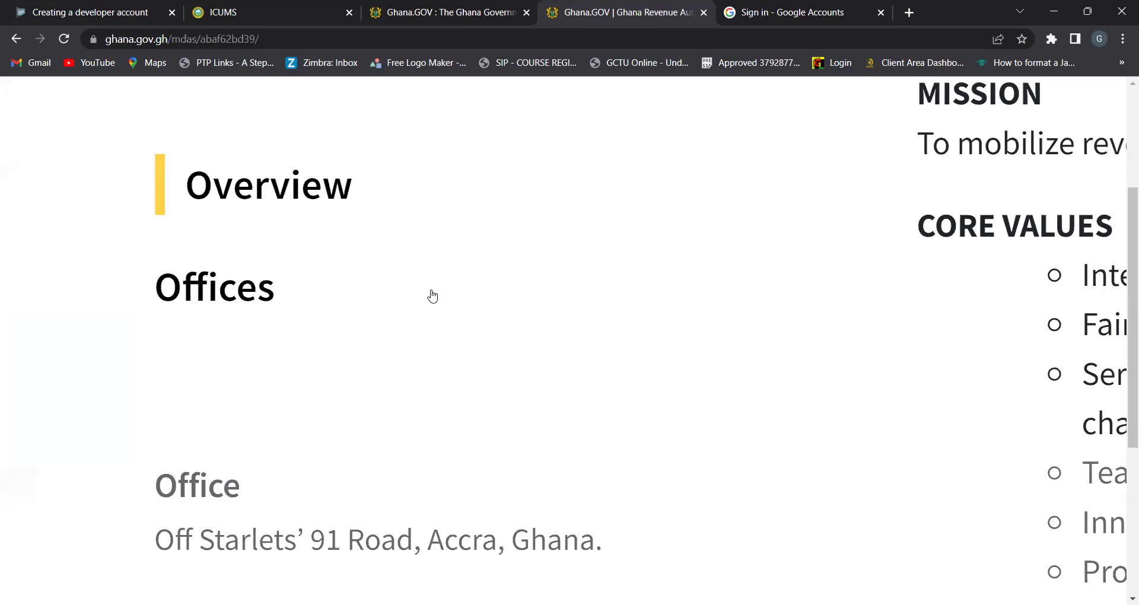
pyautogui.scroll(-5, 432, 295)
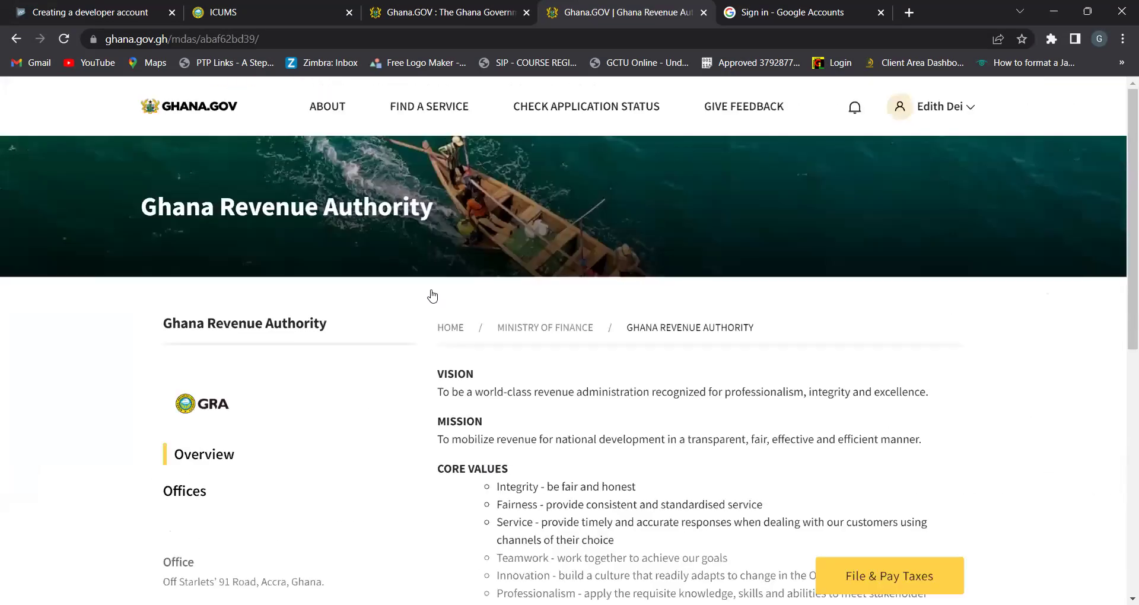
pyautogui.scroll(-2, 432, 295)
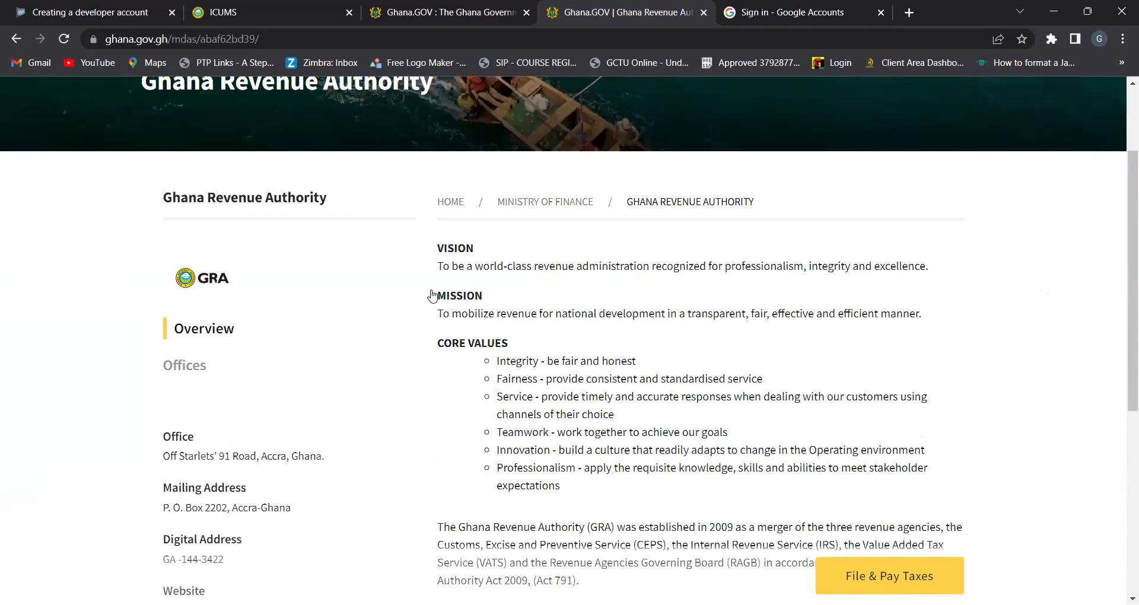
pyautogui.scroll(-1, 432, 295)
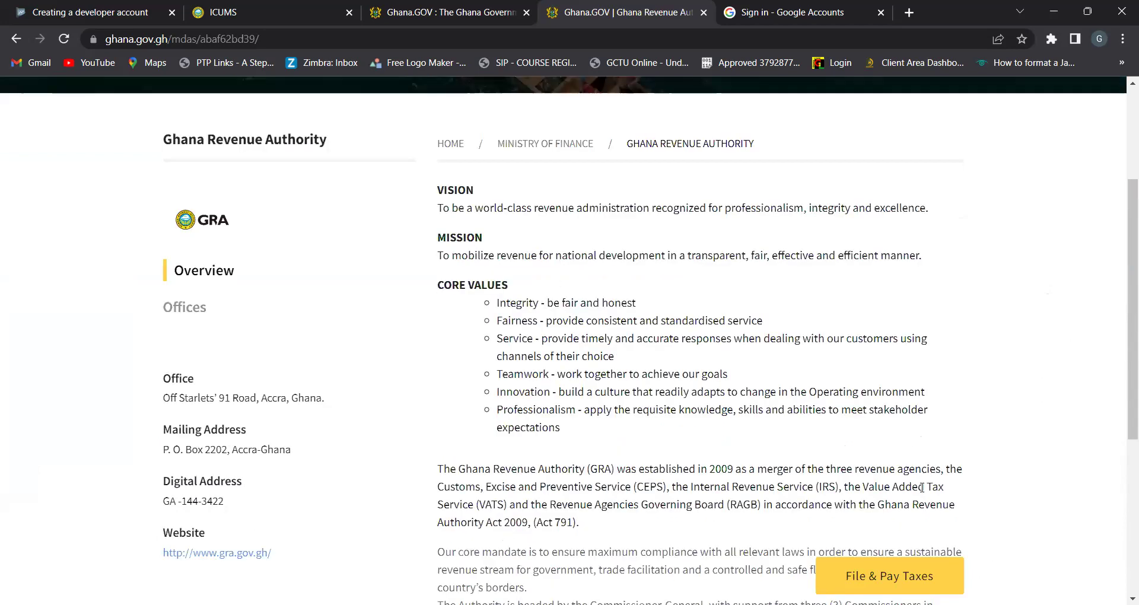
pyautogui.scroll(-1, 926, 497)
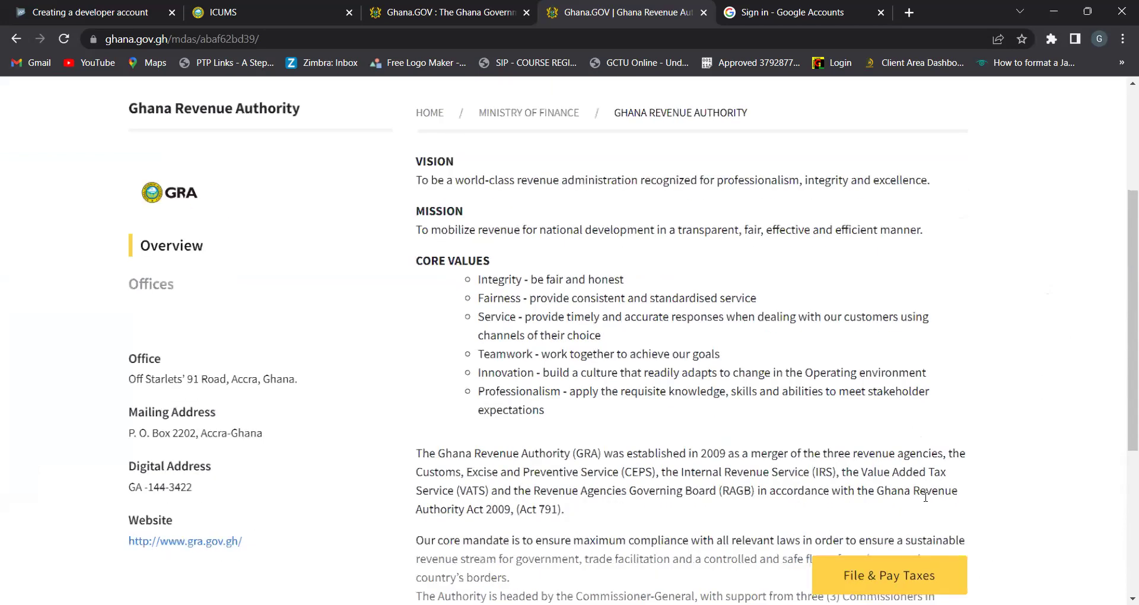
pyautogui.scroll(3, 926, 497)
pyautogui.scroll(2, 926, 498)
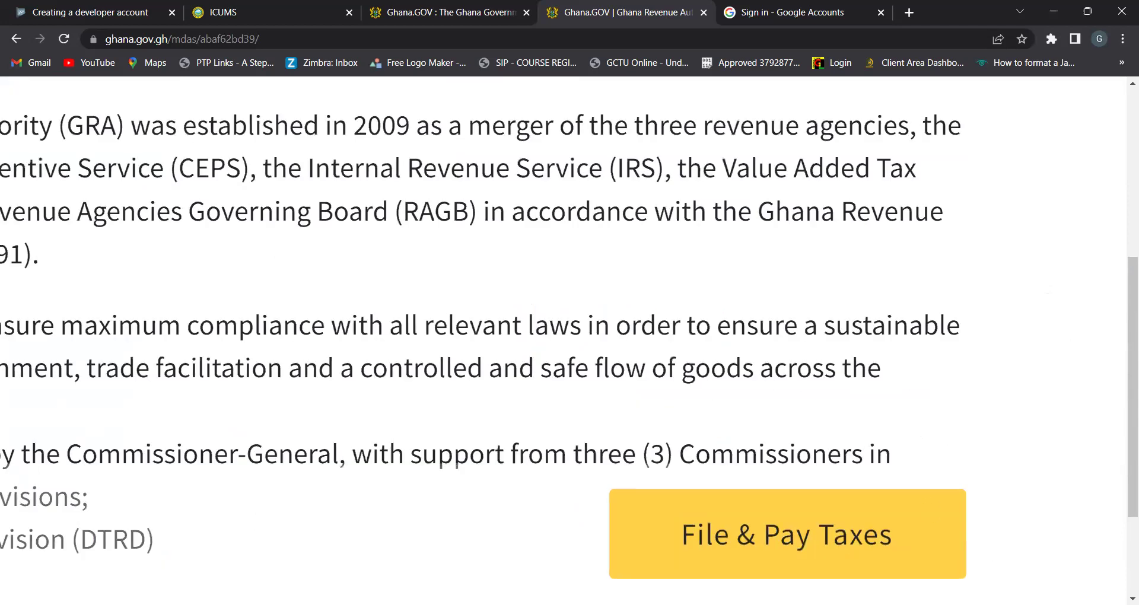
# Bring up the File & Pay Taxes choices: Pay Domestic Tax Bill, Pay Customs Duty and Pay VIT
pyautogui.click(783, 548)
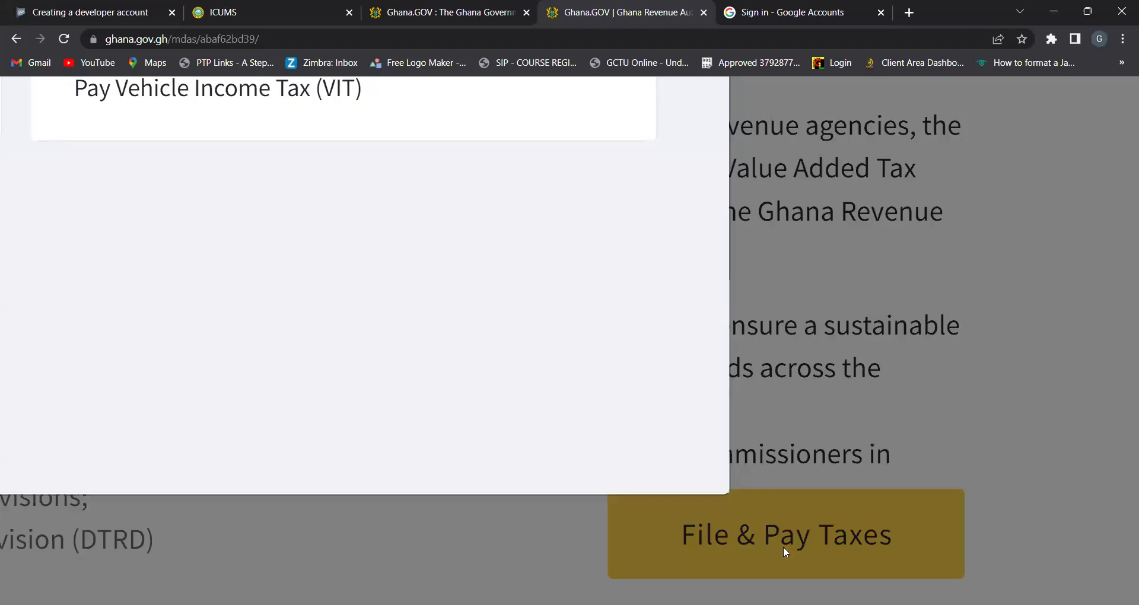
pyautogui.scroll(-3, 784, 549)
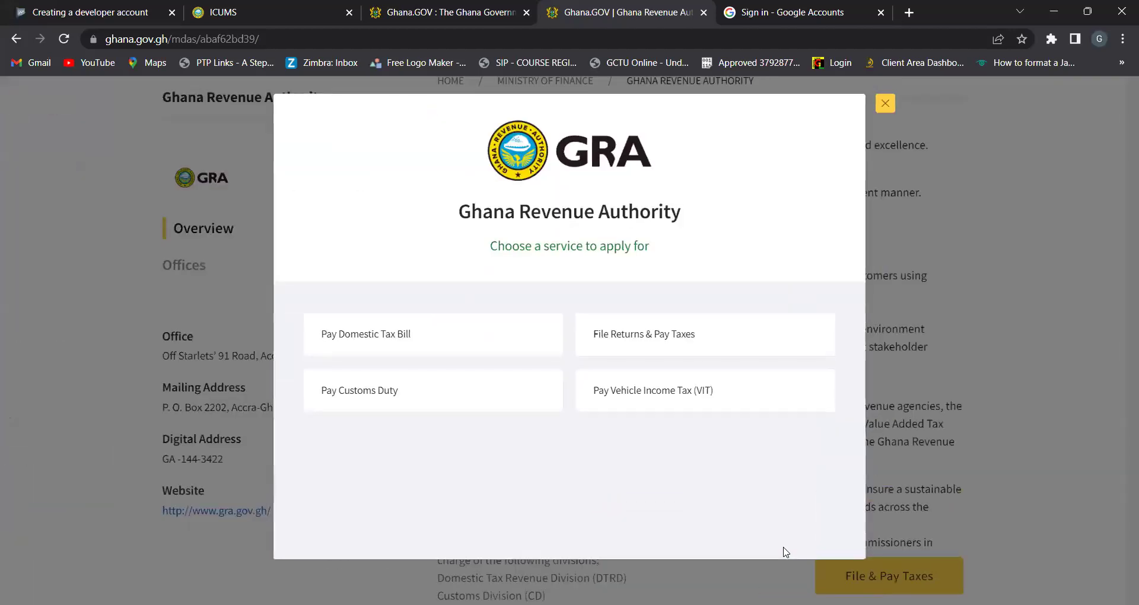
pyautogui.scroll(5, 783, 548)
pyautogui.scroll(1, 786, 552)
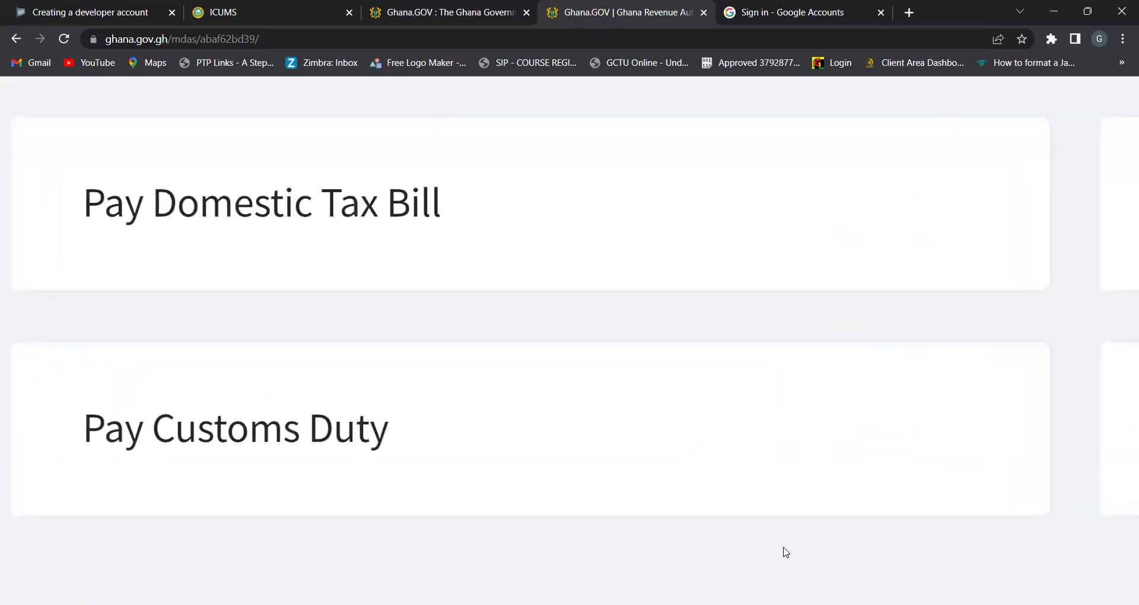
pyautogui.scroll(-1, 785, 552)
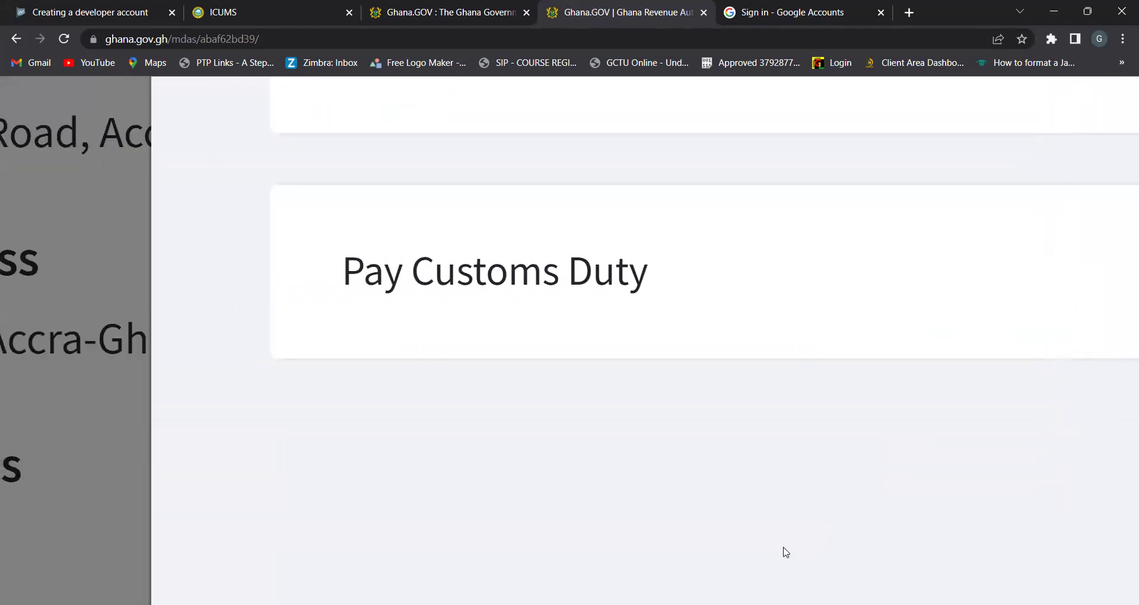
# Open Pay Customs Duty's Get Bill Details form and focus its Bill Number field
pyautogui.click(489, 279)
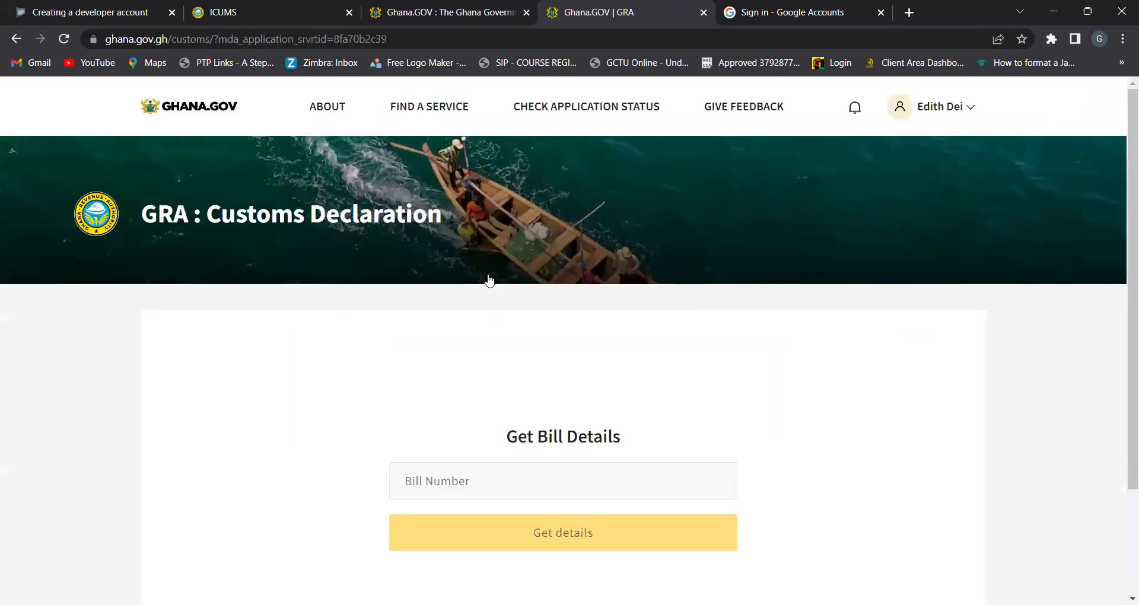
pyautogui.scroll(-3, 489, 279)
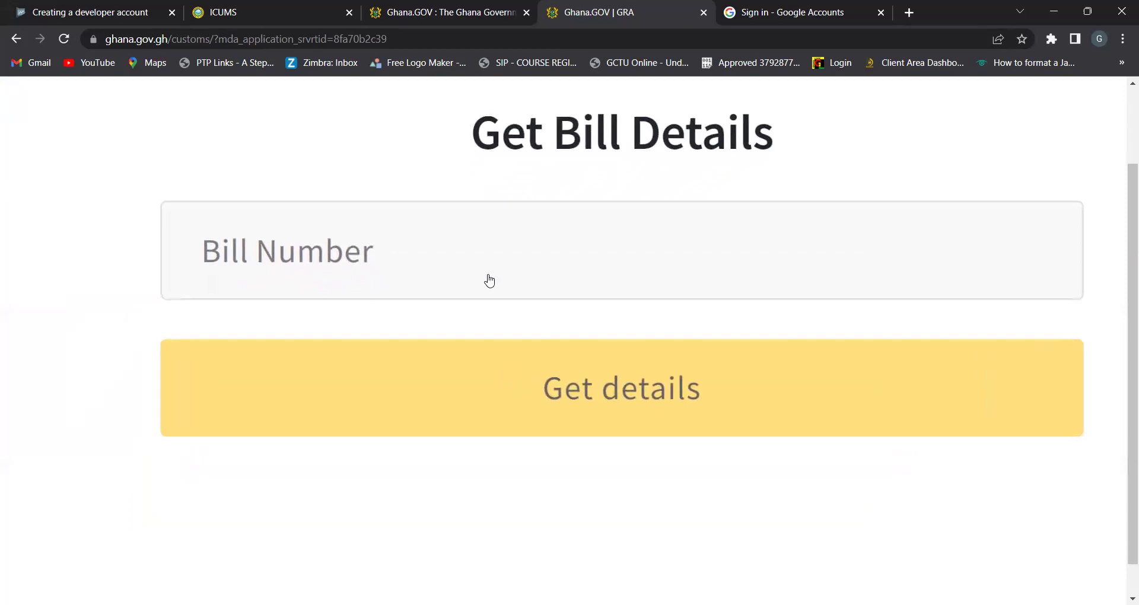
pyautogui.scroll(1, 489, 280)
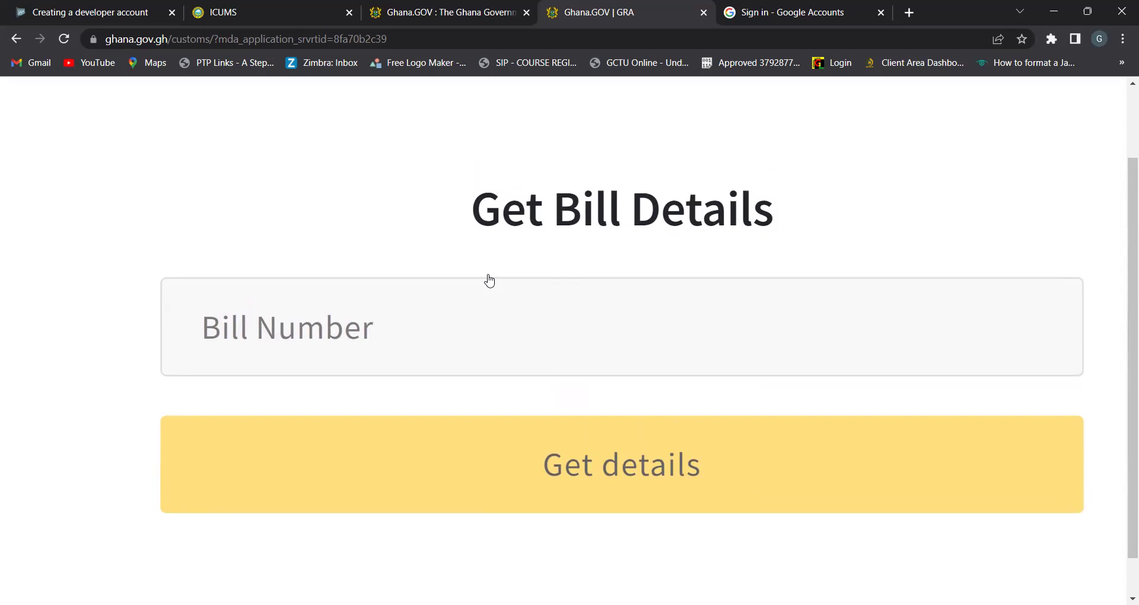
pyautogui.click(241, 328)
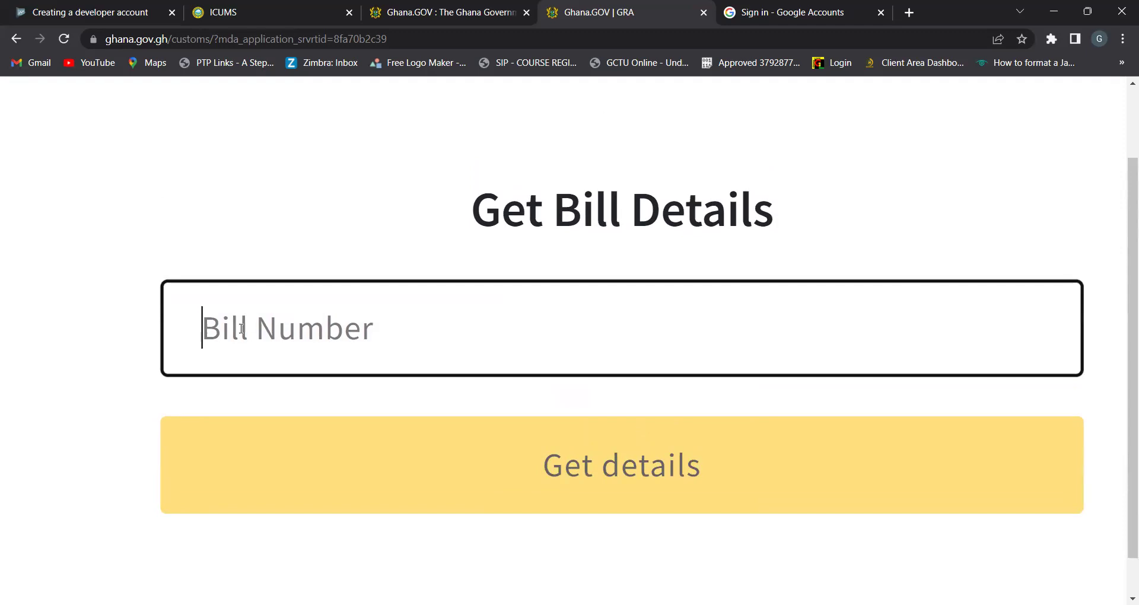
pyautogui.scroll(-5, 241, 329)
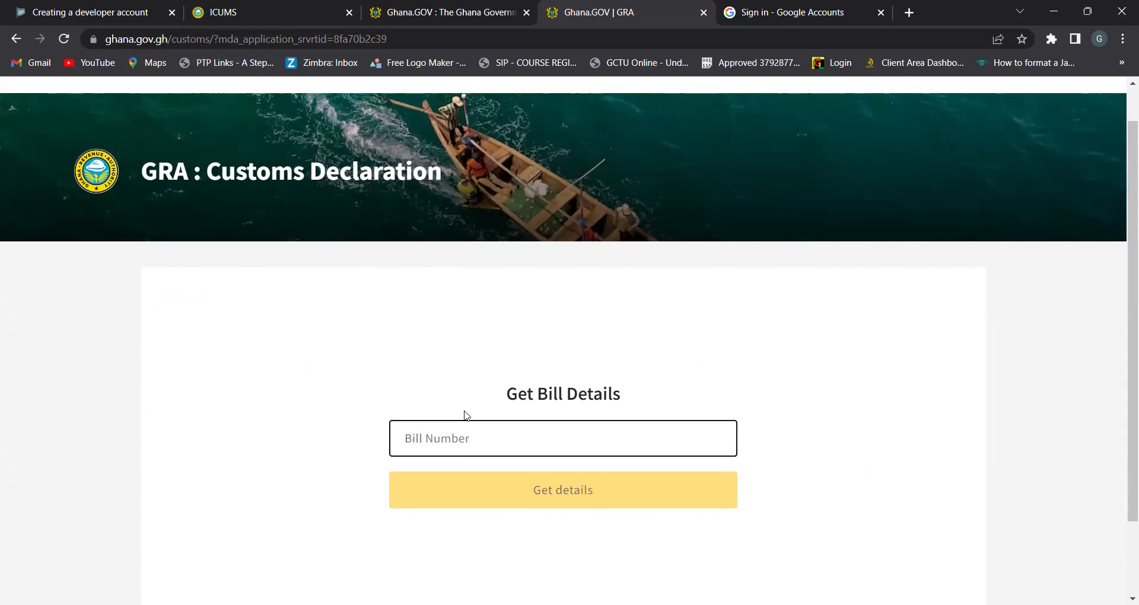
# In ICUMS, search declarations at customs office BAT1 - BATUME JUNCTION CUSTOMS POST
pyautogui.click(230, 14)
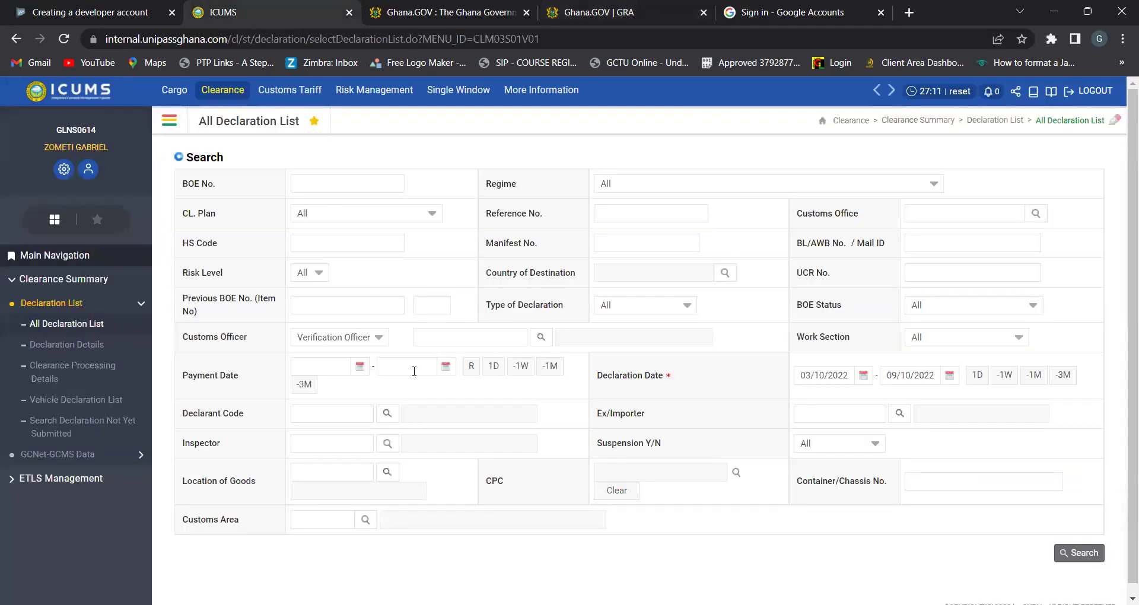
pyautogui.scroll(-1, 414, 371)
pyautogui.scroll(1, 415, 377)
pyautogui.click(910, 209)
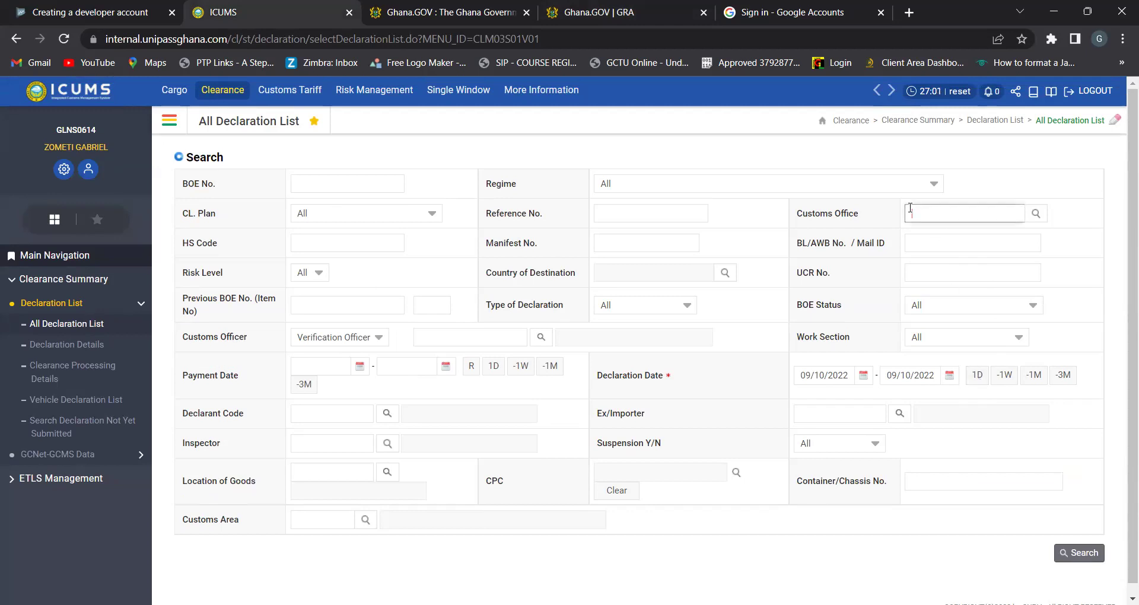
pyautogui.write('AT')
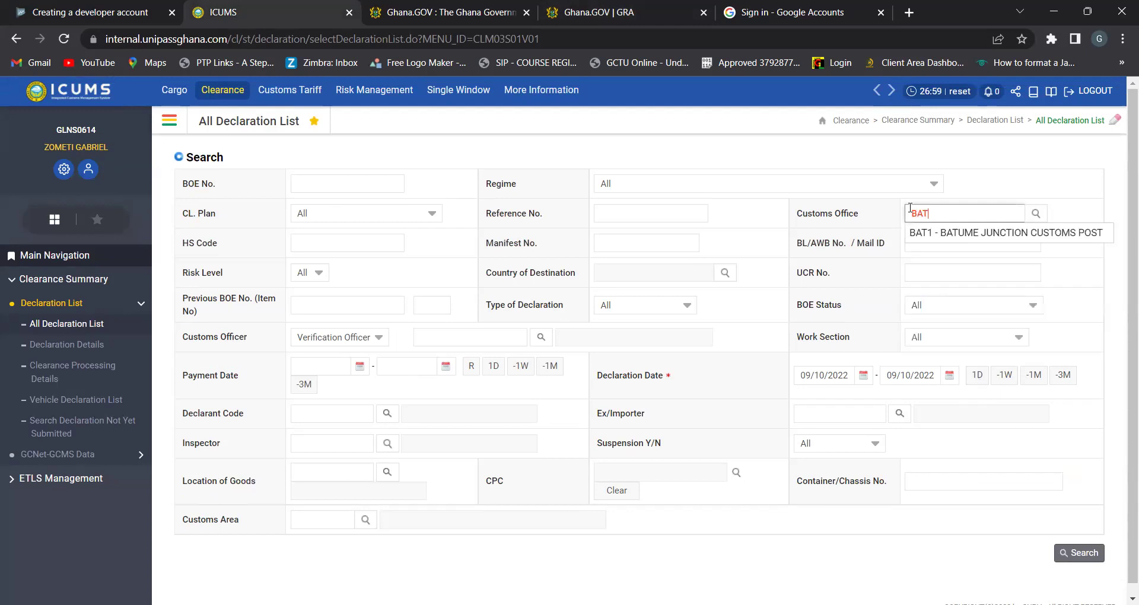
pyautogui.write('1')
pyautogui.click(1038, 233)
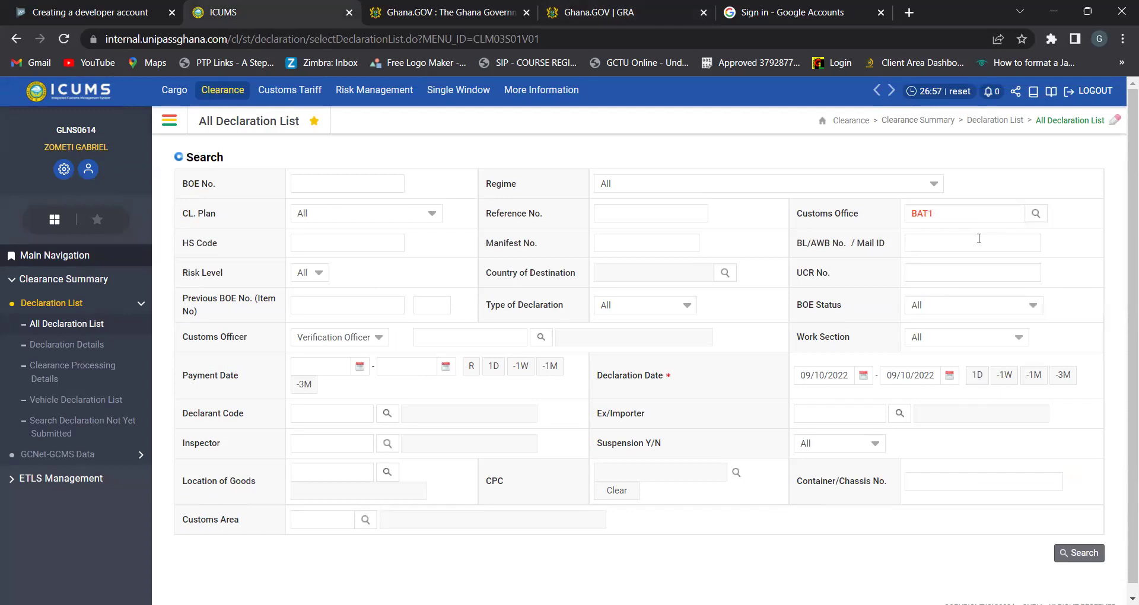
pyautogui.click(1079, 553)
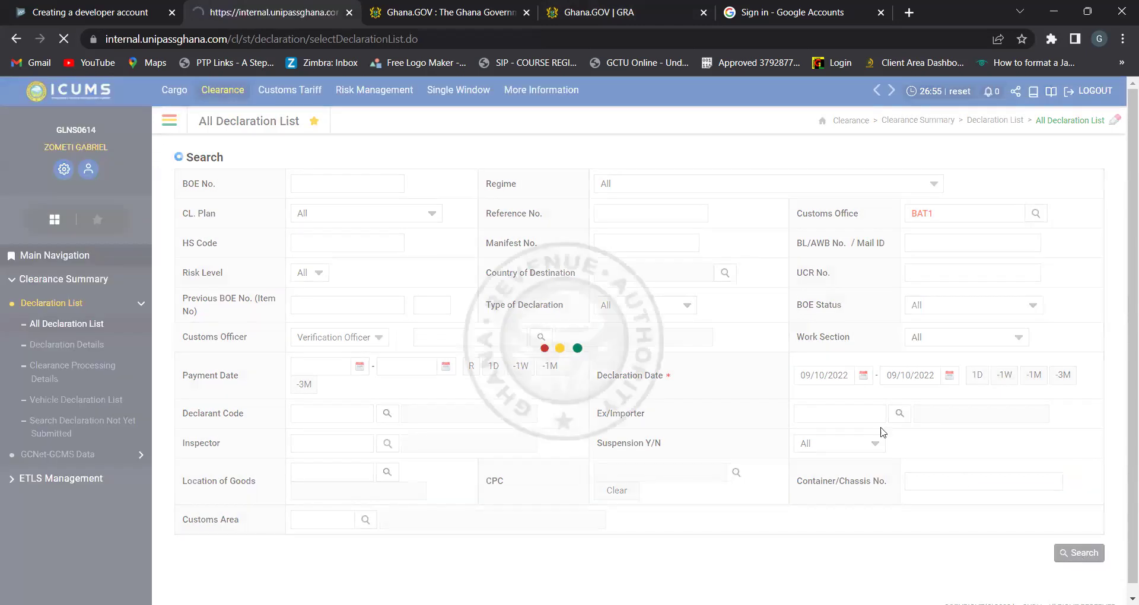
pyautogui.scroll(-3, 636, 327)
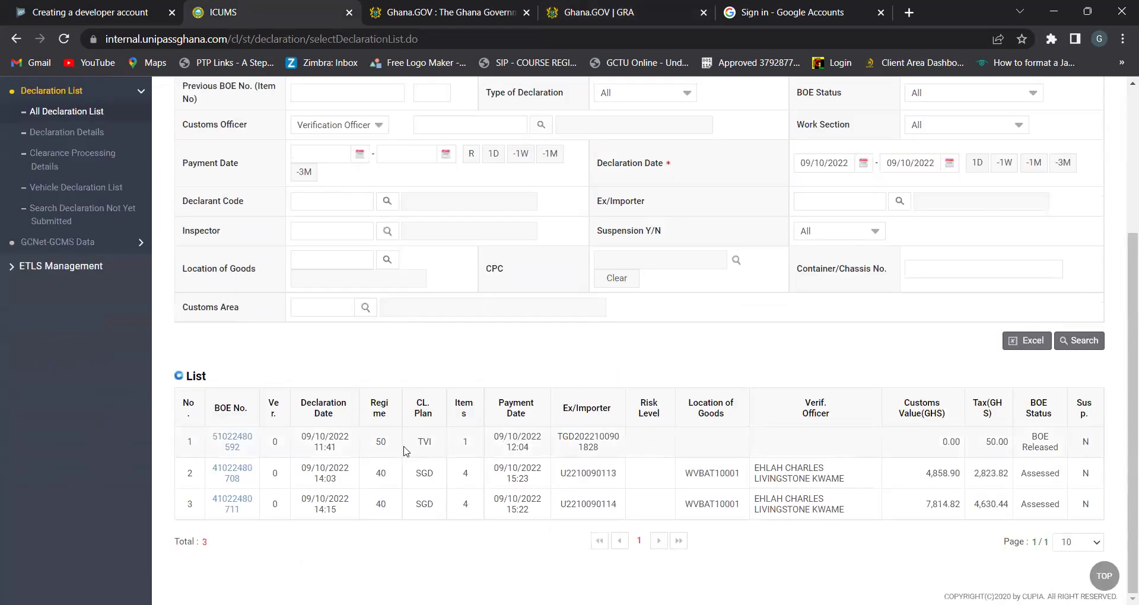
pyautogui.click(230, 443)
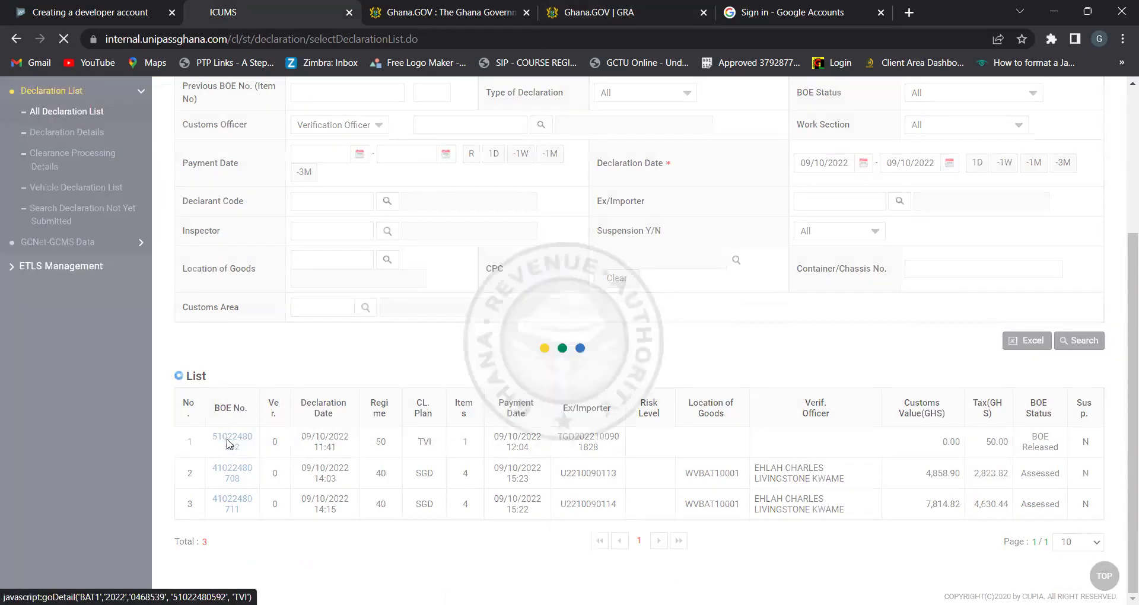
pyautogui.click(495, 184)
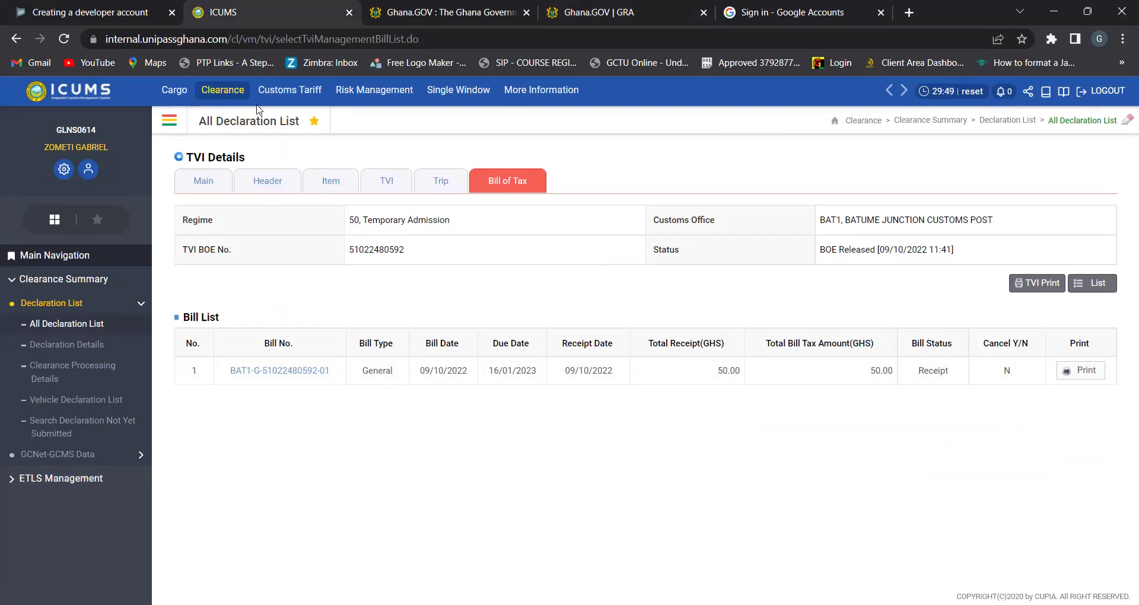
pyautogui.click(1095, 288)
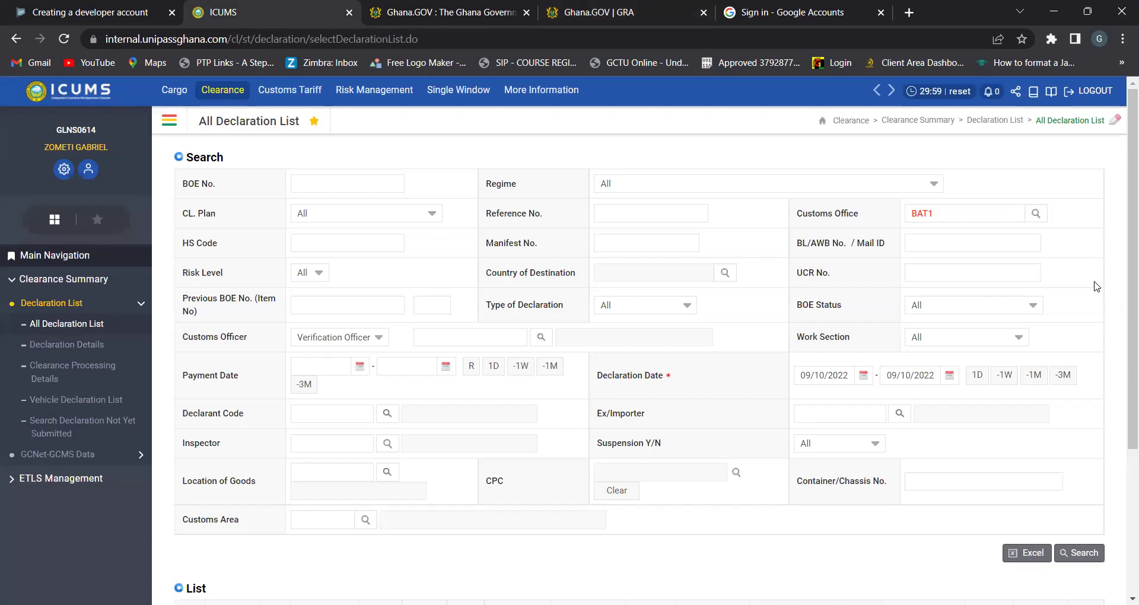
# Remove the BAT1 office filter and extend declaration dates to 10/07/2022–09/10/2022, showing 3 declarations
pyautogui.click(948, 210)
pyautogui.press('BackSpace')
pyautogui.press('BackSpace')
pyautogui.press('BackSpace')
pyautogui.press('BackSpace')
pyautogui.click(1063, 377)
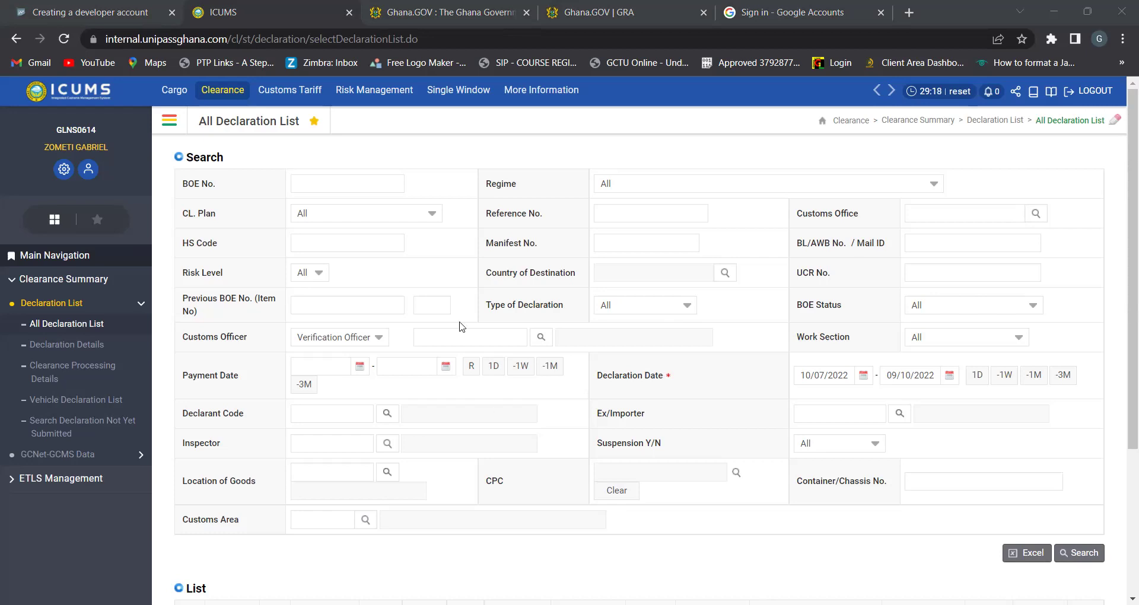
pyautogui.scroll(-4, 424, 407)
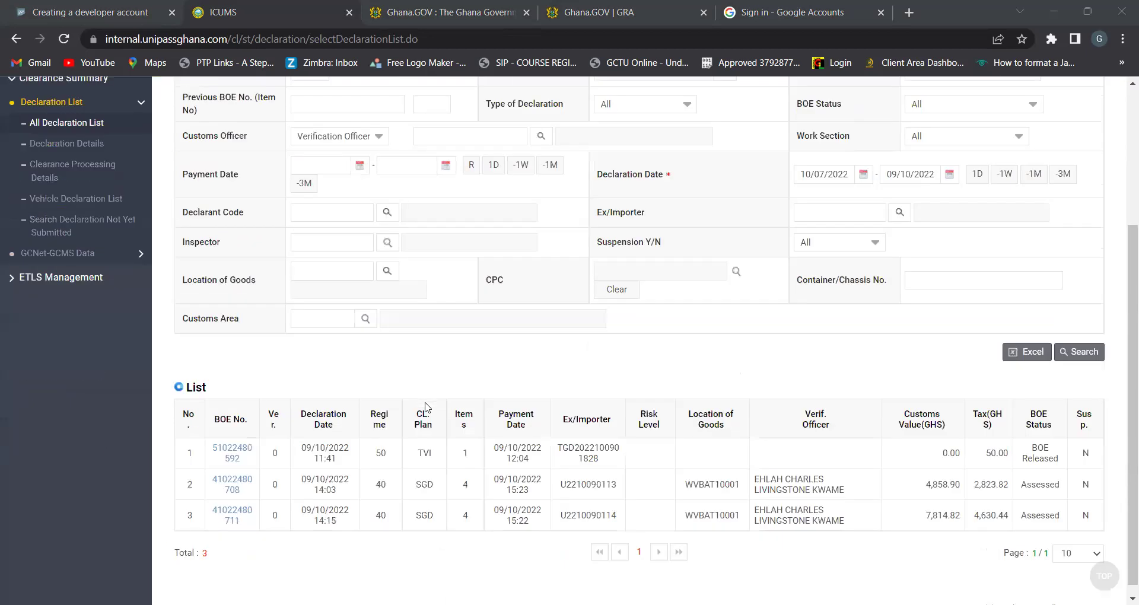
pyautogui.click(233, 441)
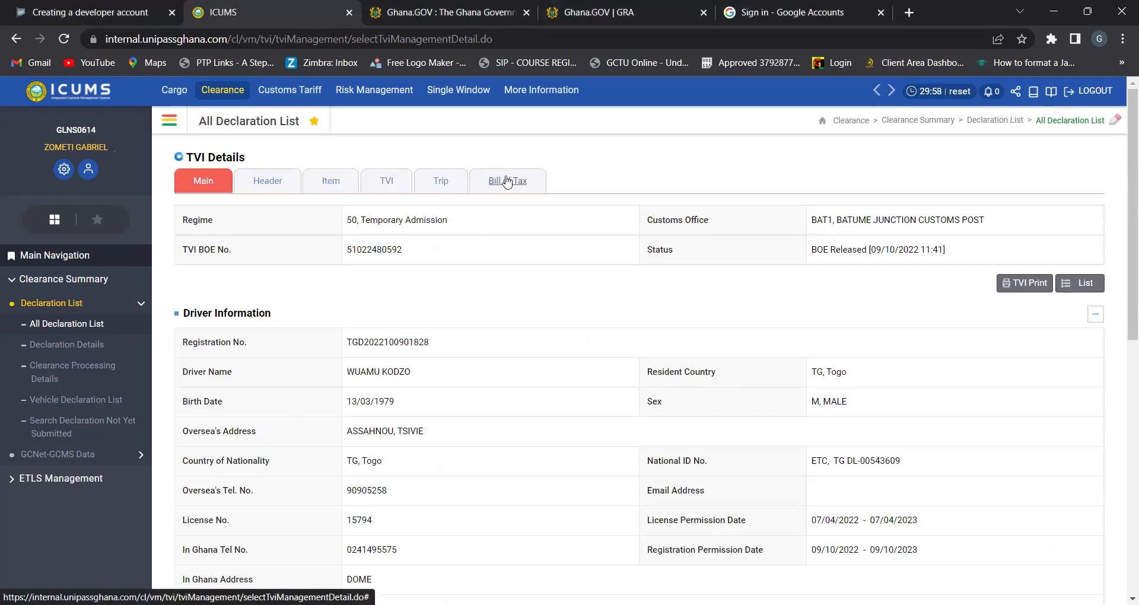
pyautogui.click(507, 180)
pyautogui.moveTo(336, 375); pyautogui.dragTo(222, 372)
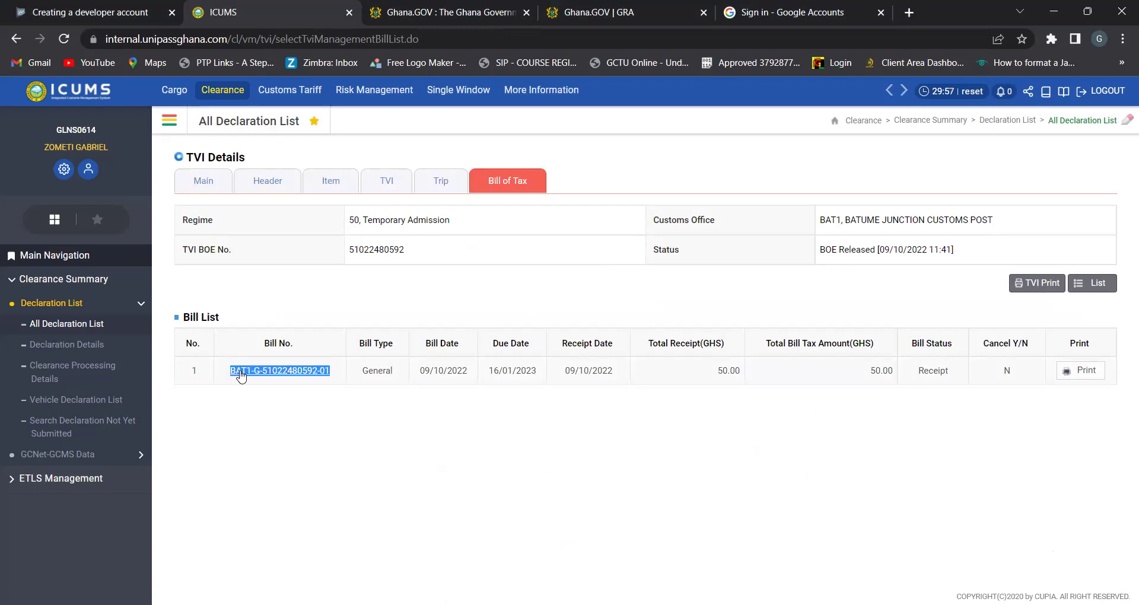
pyautogui.rightClick(241, 370)
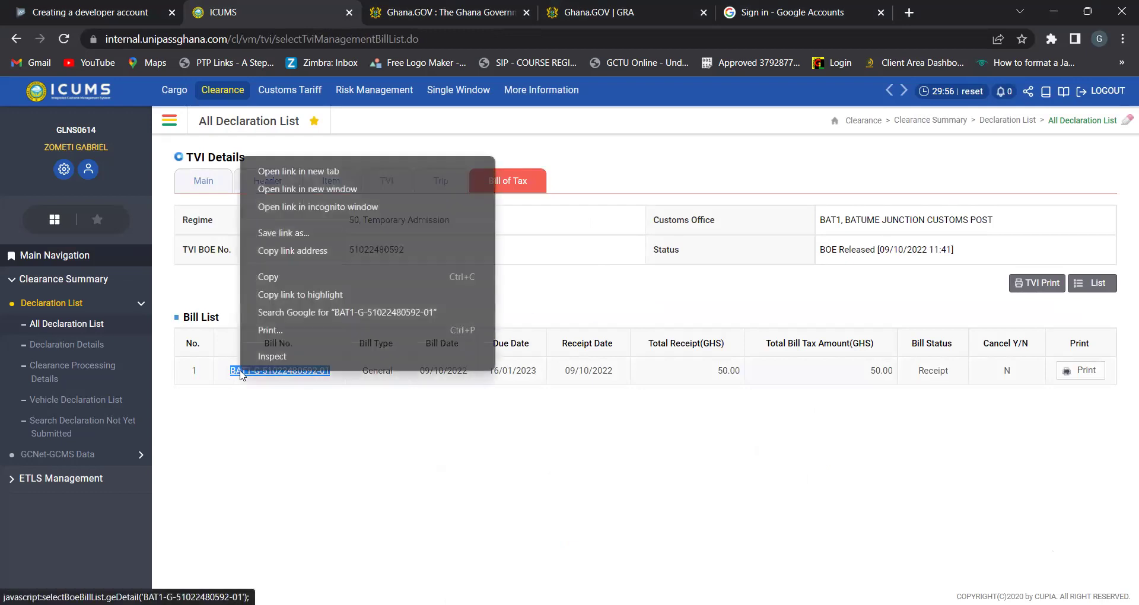
pyautogui.click(272, 278)
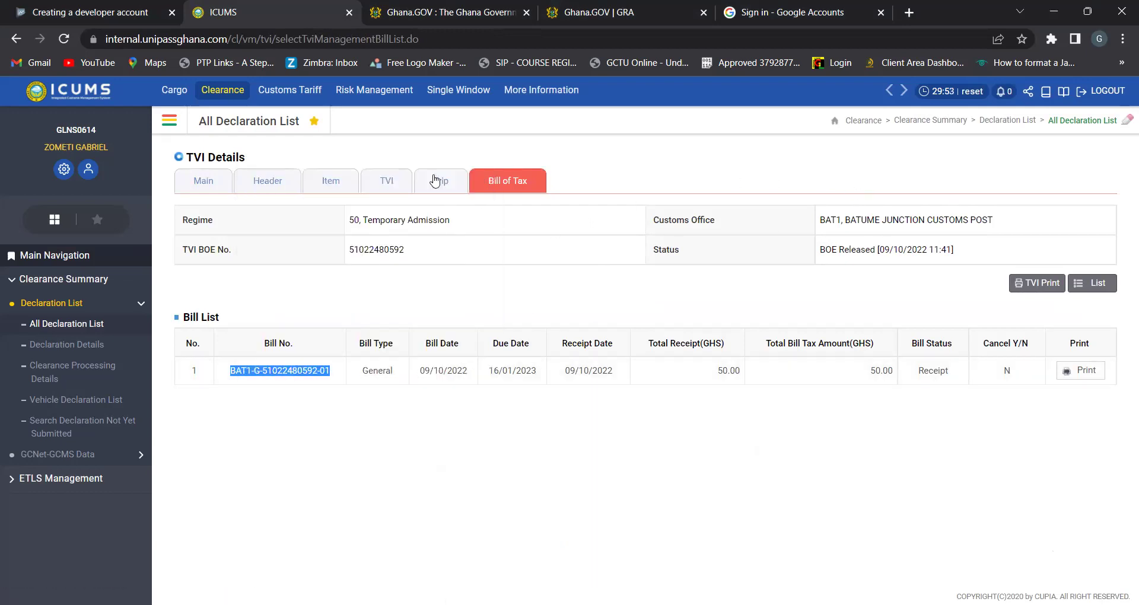
pyautogui.click(424, 14)
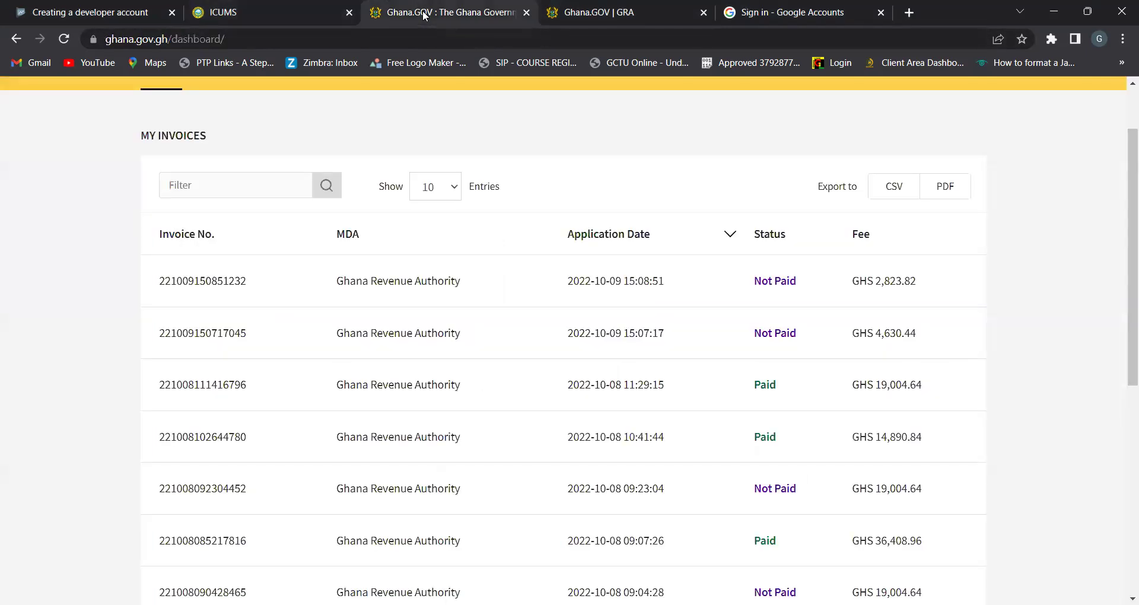
pyautogui.click(619, 24)
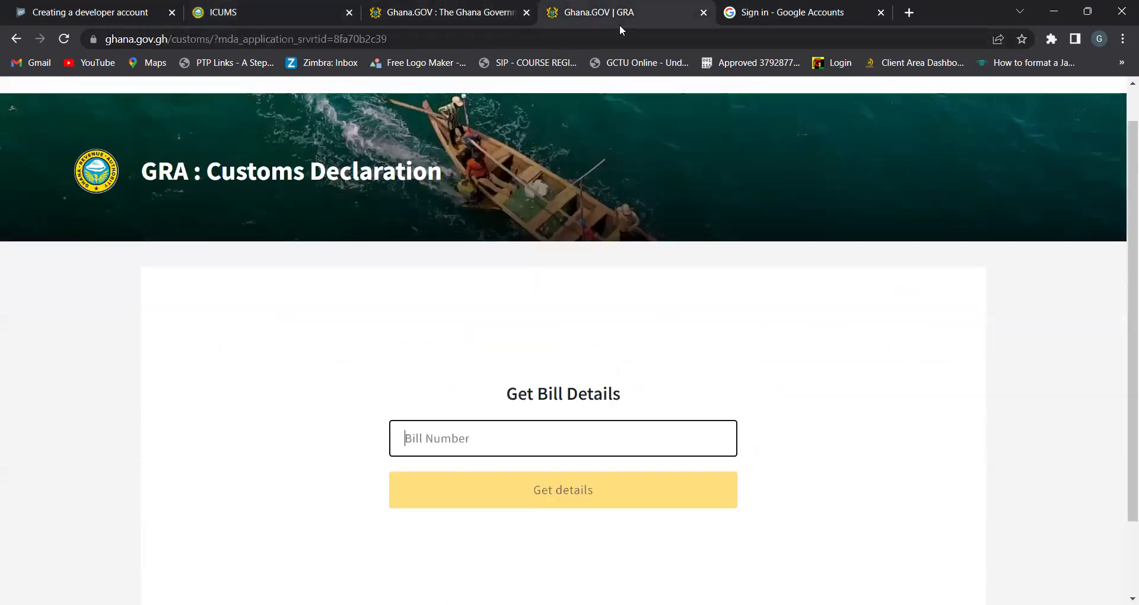
pyautogui.click(432, 439)
pyautogui.hotkey('ctrl', 'v')
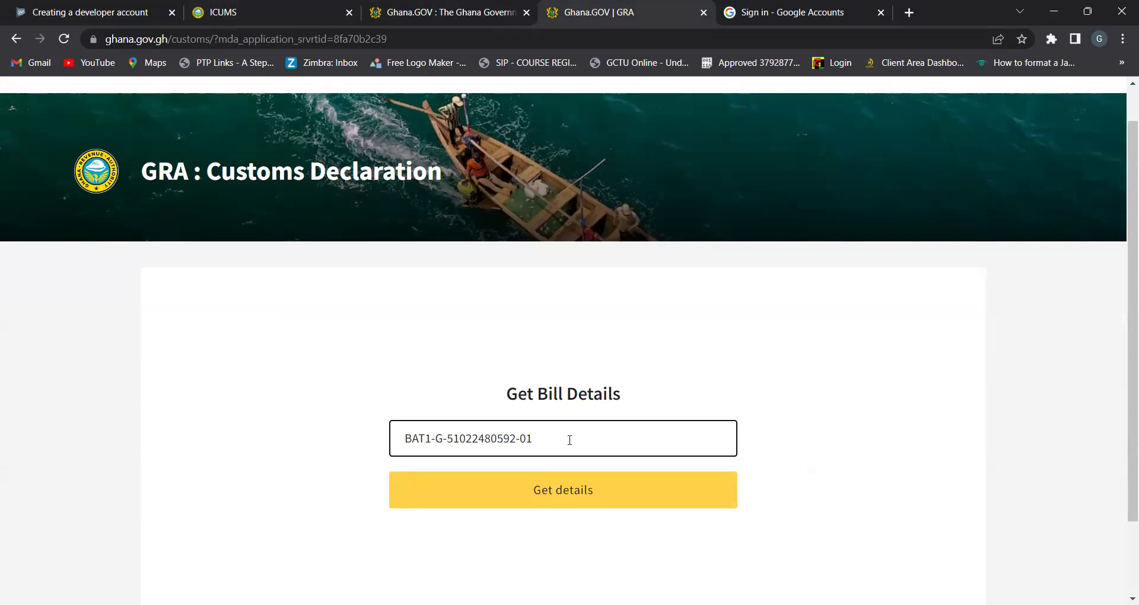
pyautogui.keyDown('ctrl'); pyautogui.scroll(5, 570, 440); pyautogui.keyUp('ctrl')
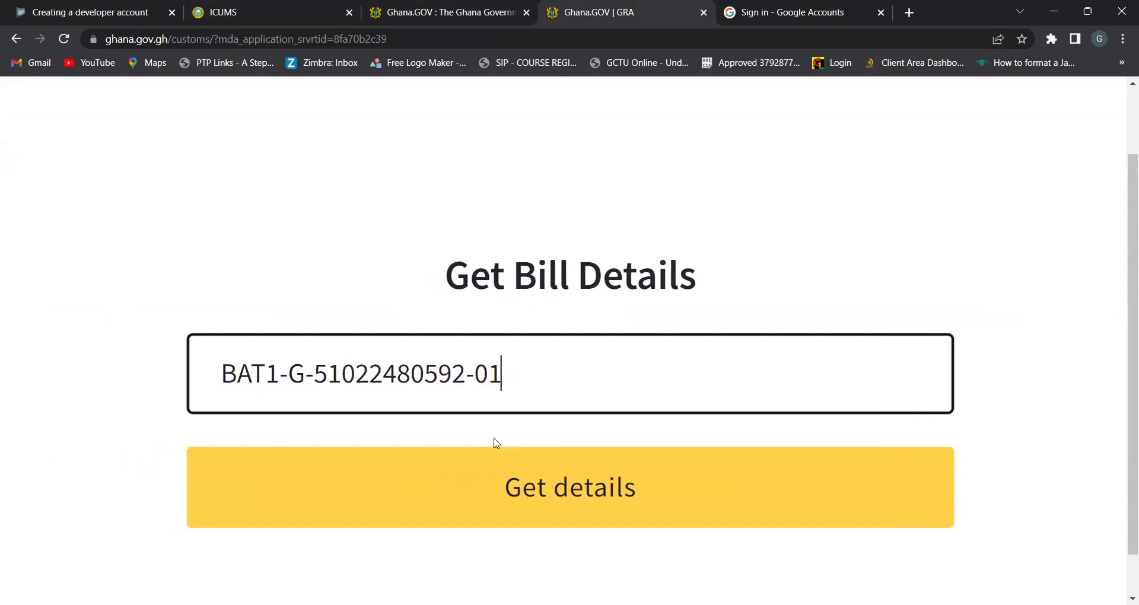
pyautogui.moveTo(509, 376); pyautogui.dragTo(209, 390)
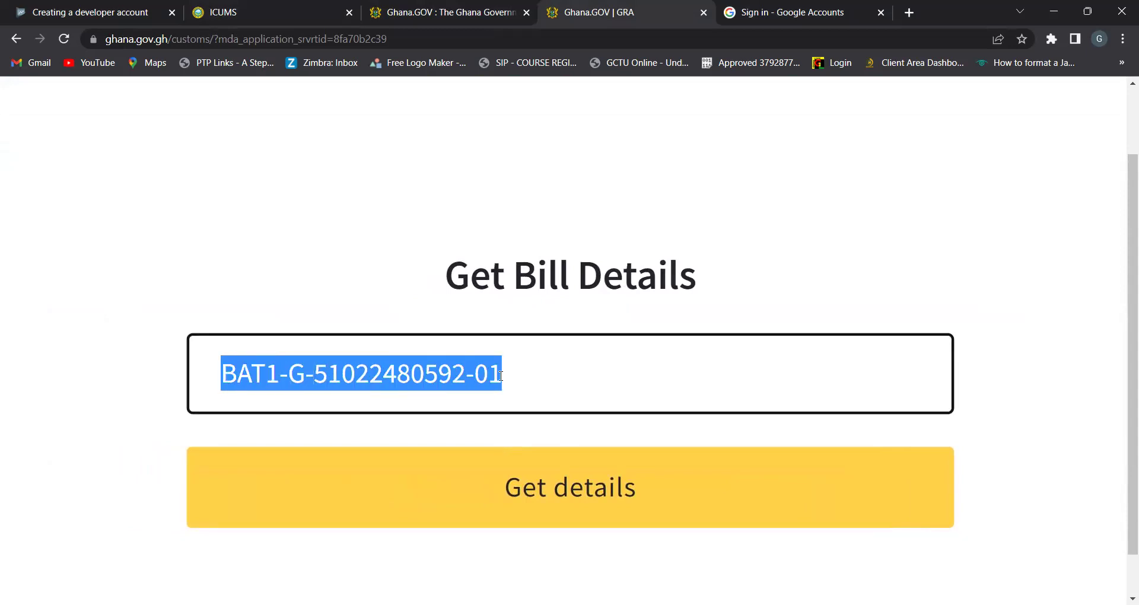
pyautogui.click(528, 375)
pyautogui.hotkey('ctrl', '-')
pyautogui.hotkey('ctrl', '-')
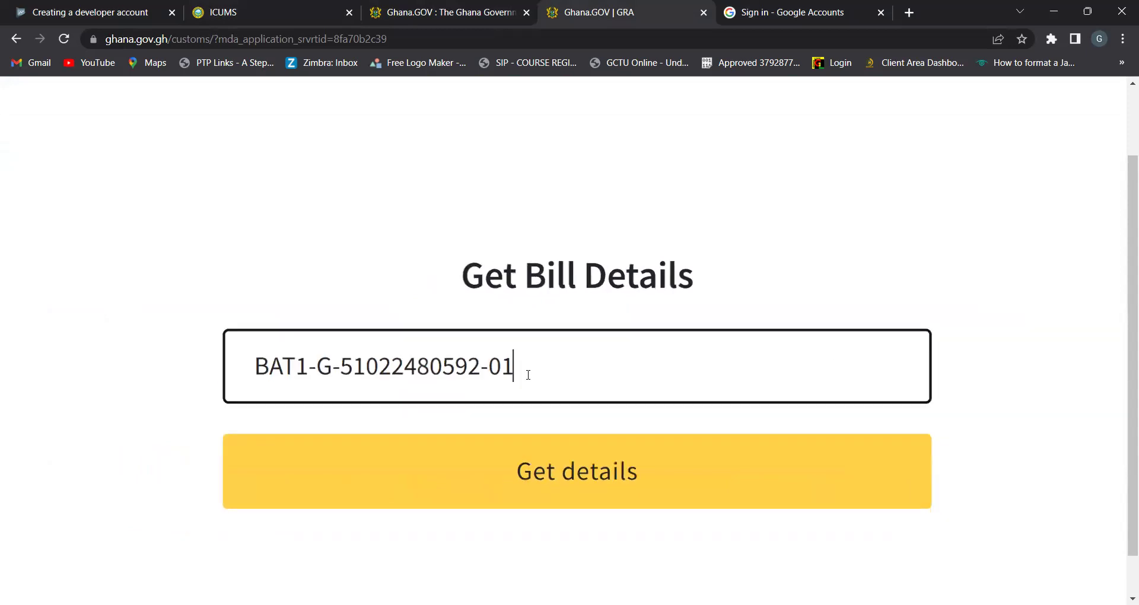
pyautogui.click(546, 485)
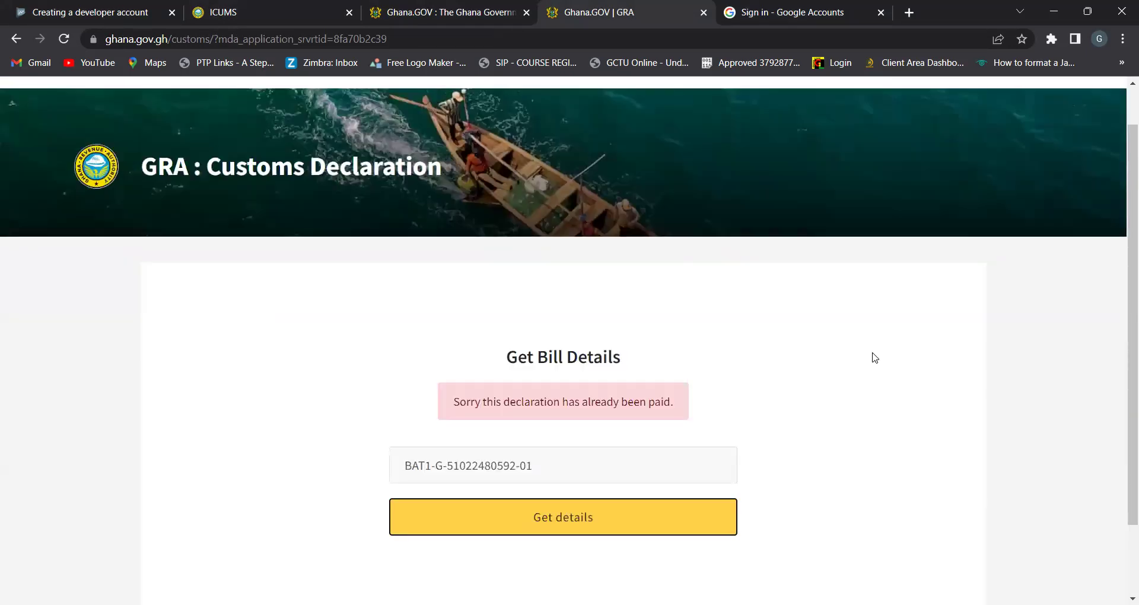
pyautogui.scroll(5, 699, 363)
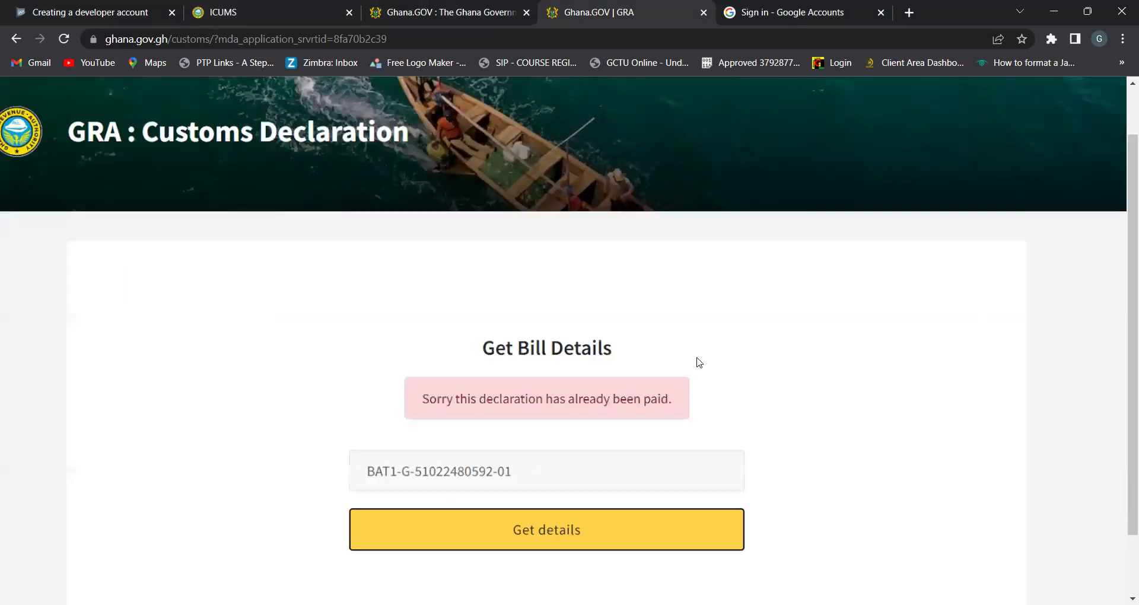
pyautogui.scroll(-2, 699, 363)
pyautogui.hscroll(-1, 700, 363)
pyautogui.scroll(-1, 700, 363)
pyautogui.hscroll(-1, 699, 362)
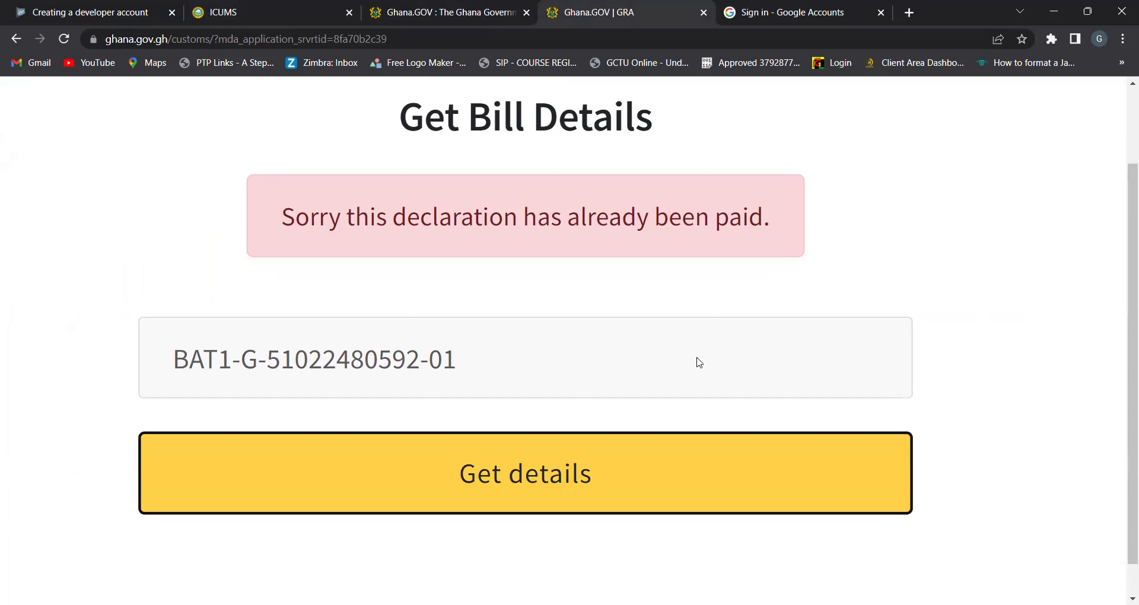
pyautogui.scroll(-5, 700, 363)
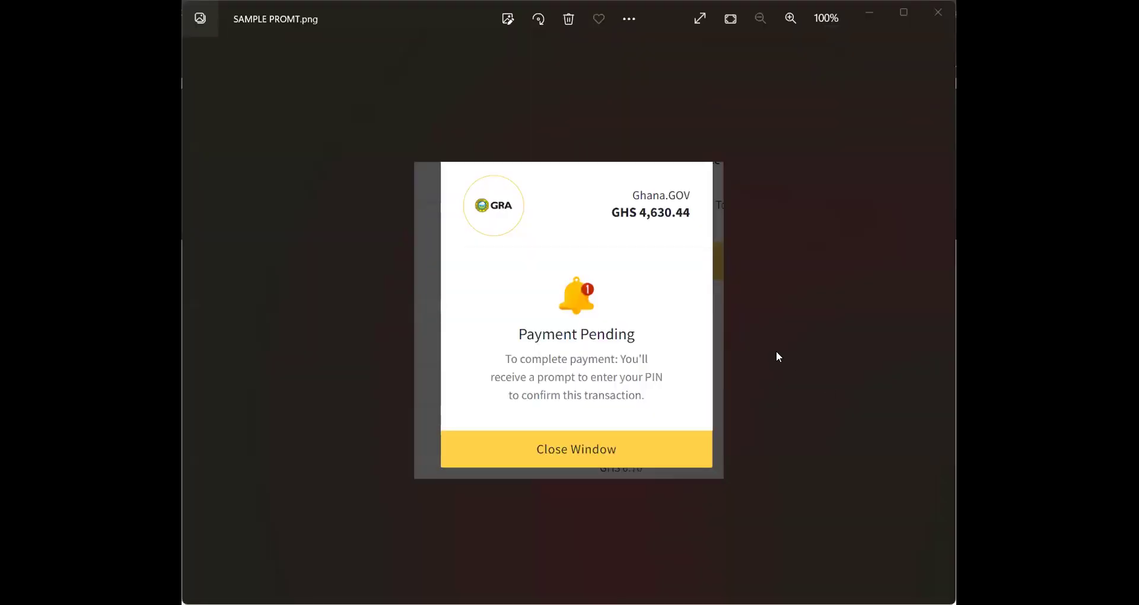
# View SAMPLE PROMT.png, the GHS 4,630.44 Payment Pending prompt awaiting PIN confirmation
pyautogui.scroll(3, 779, 357)
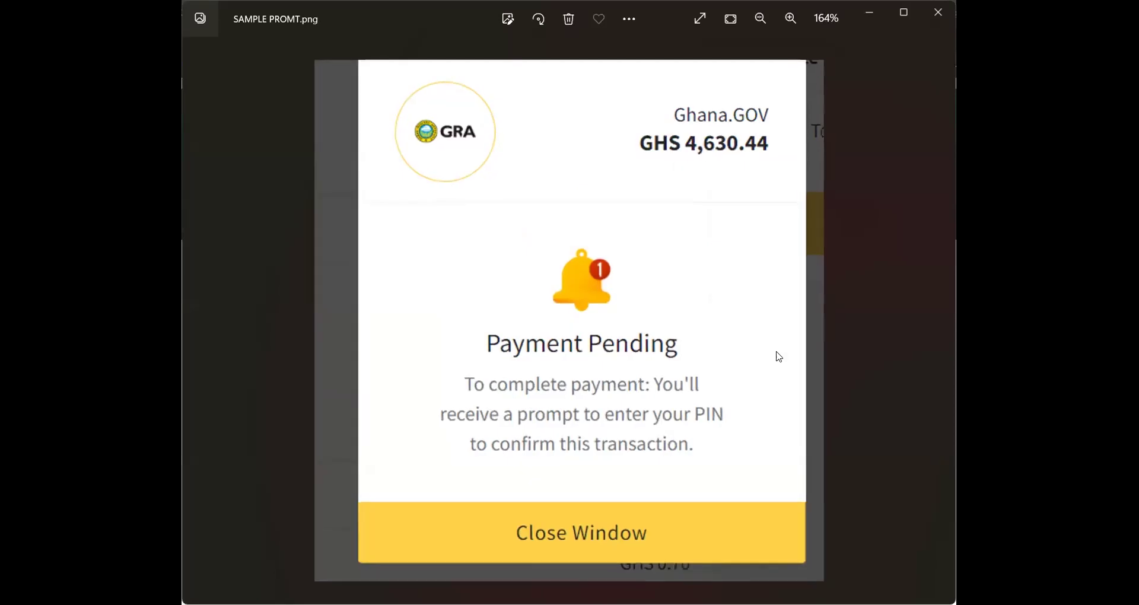
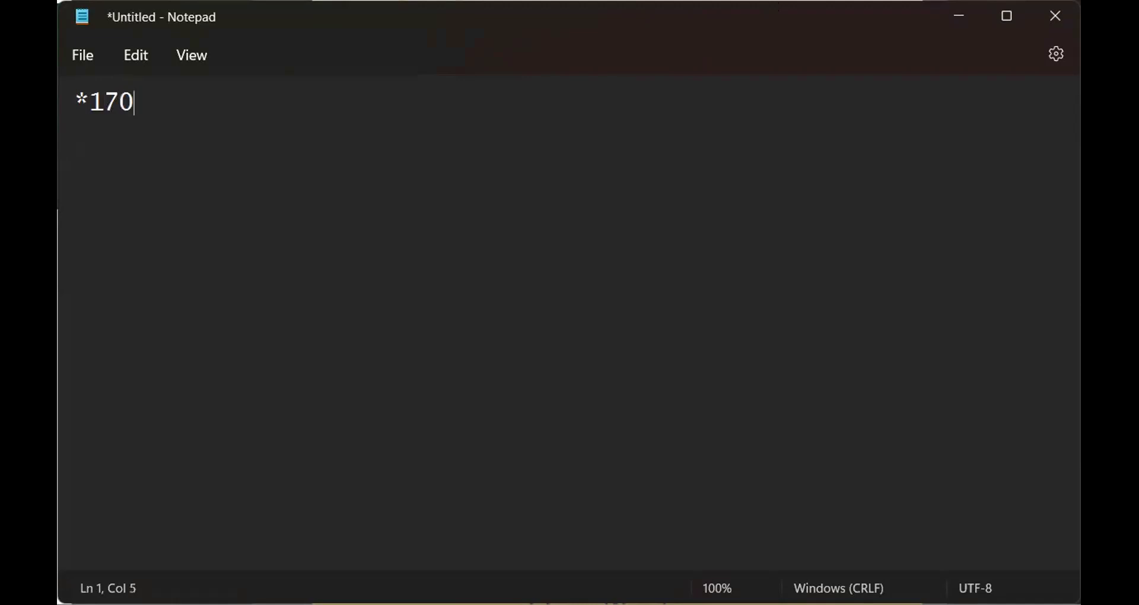
# Finish the Notepad note with *170# and 'GO TO No 6' on separate lines
pyautogui.write('#')
pyautogui.press('Return')
pyautogui.press('Return')
pyautogui.write('GO')
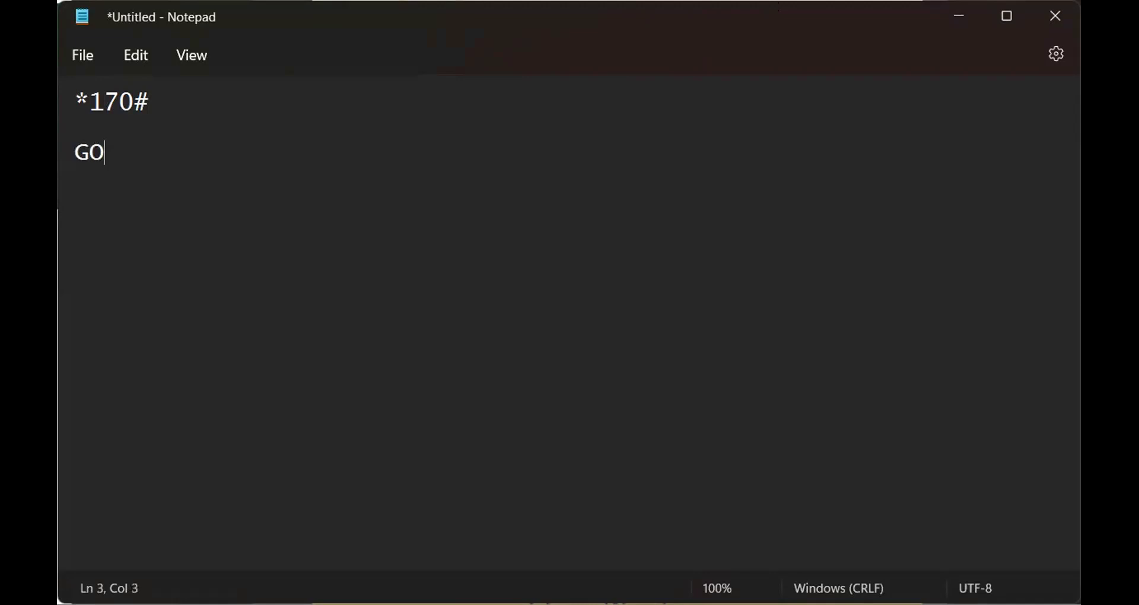
pyautogui.write(' TO')
pyautogui.write('N)')
pyautogui.press('BackSpace')
pyautogui.write('o 6')
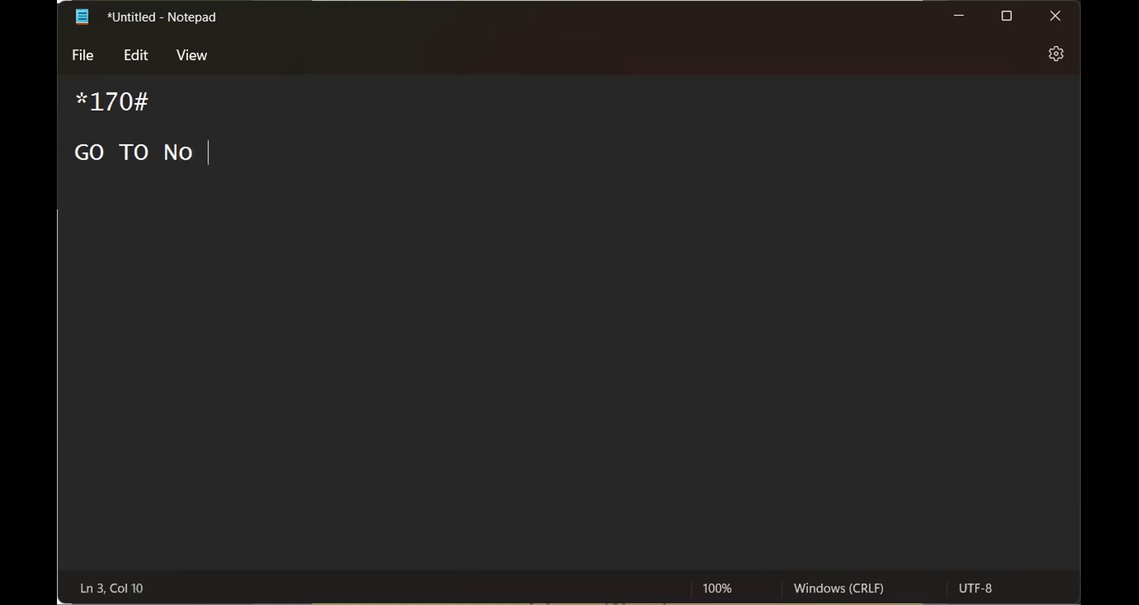
pyautogui.press('Return')
pyautogui.press('Return')
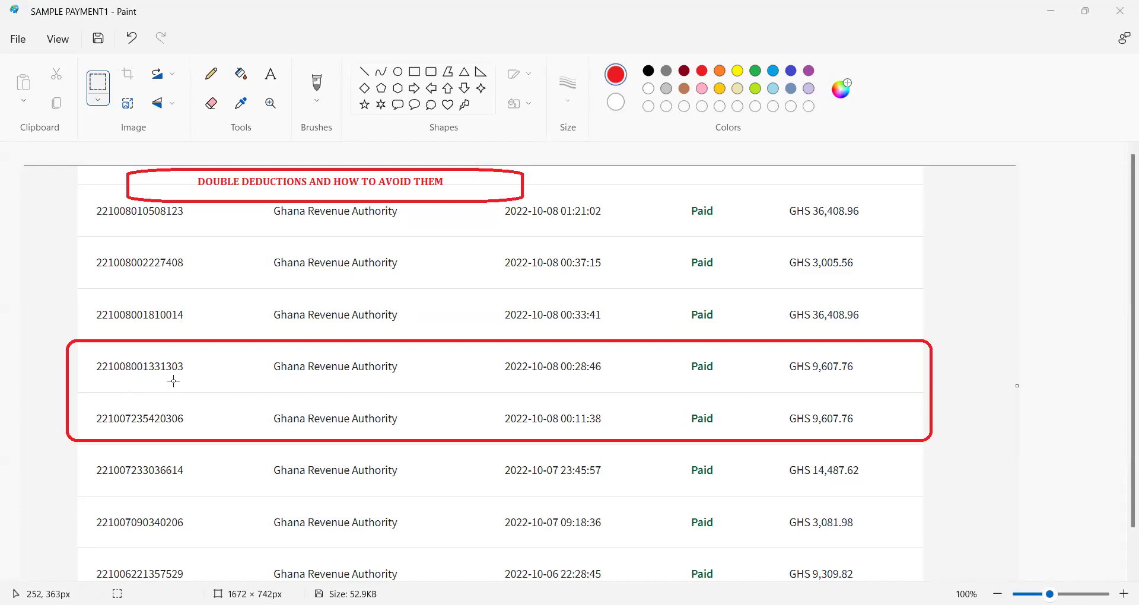
# Drag rectangle selections over the Paint payment table, including the first duplicated transaction number
pyautogui.moveTo(203, 364); pyautogui.dragTo(285, 203)
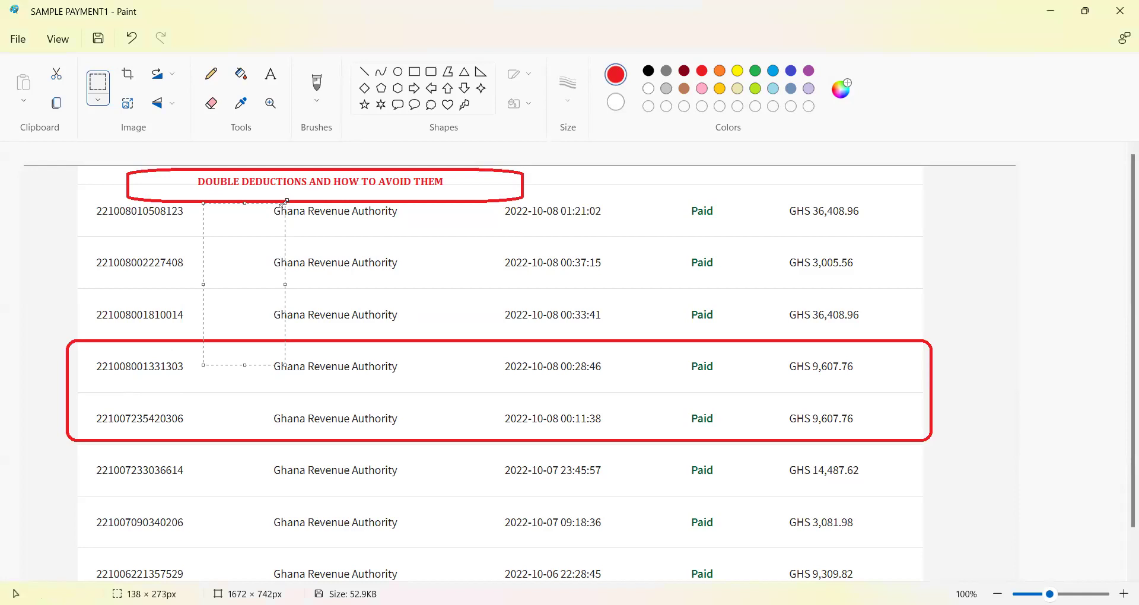
pyautogui.moveTo(86, 350); pyautogui.dragTo(212, 389)
pyautogui.moveTo(138, 322); pyautogui.dragTo(139, 215)
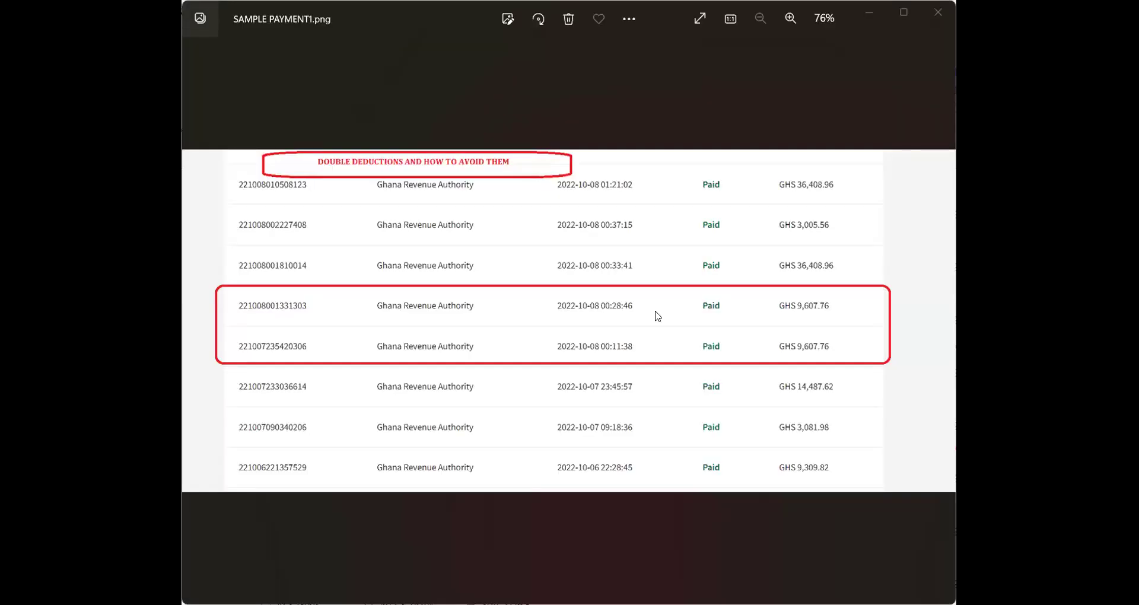
pyautogui.scroll(5, 657, 316)
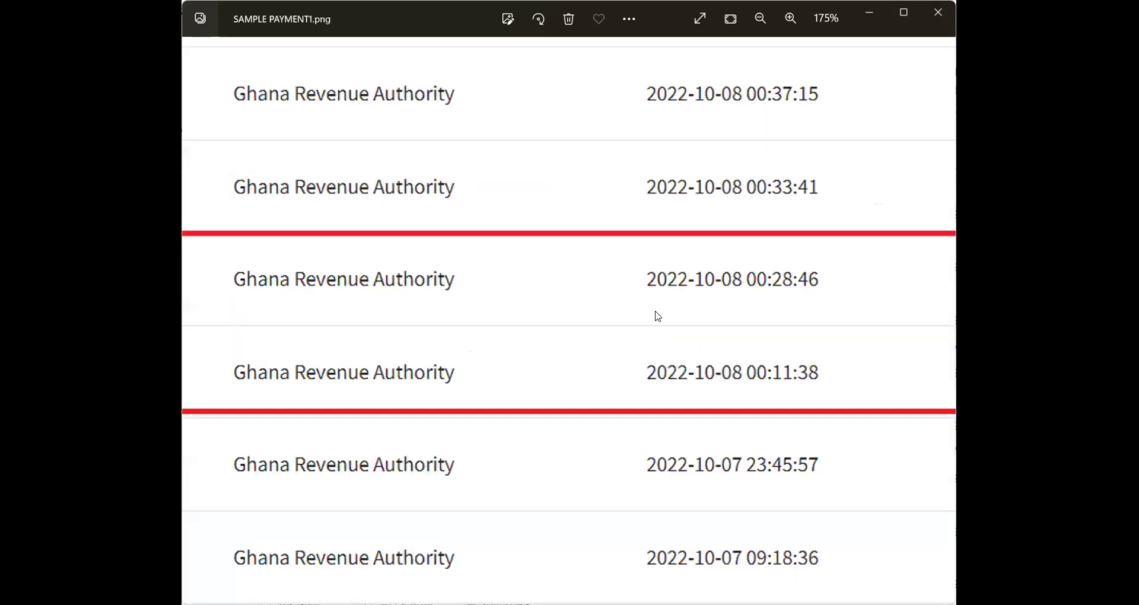
pyautogui.hscroll(-6, 658, 315)
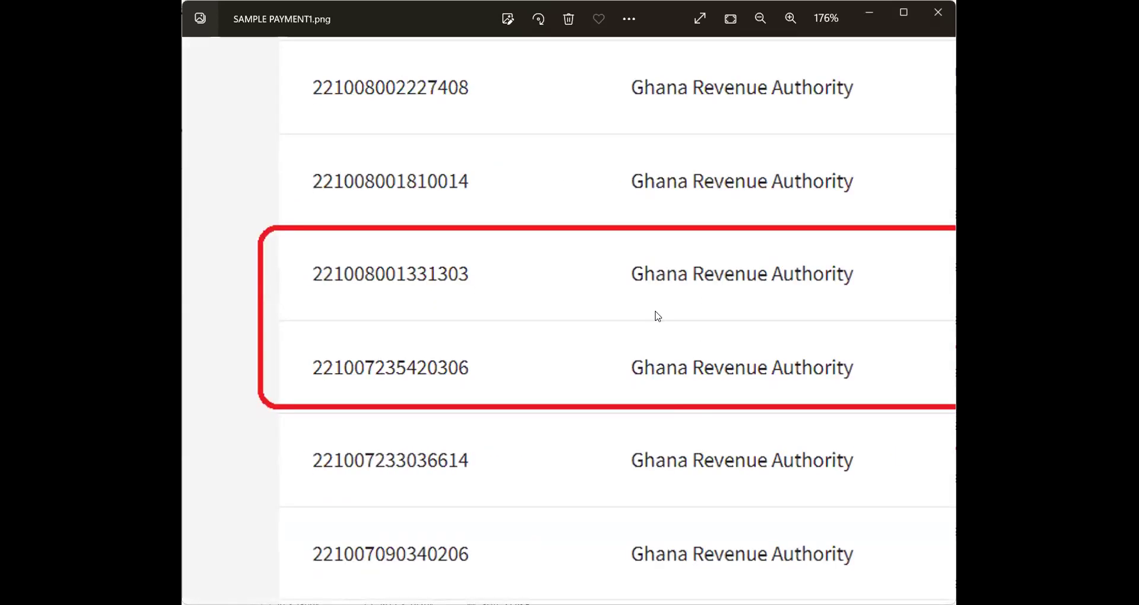
pyautogui.scroll(5, 657, 316)
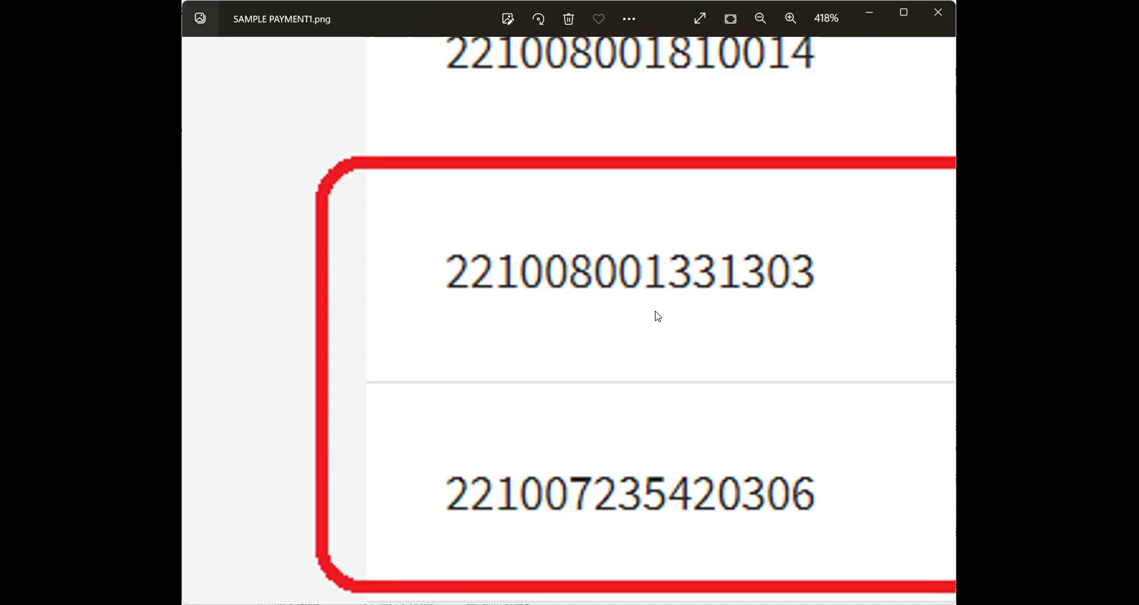
pyautogui.hscroll(5, 657, 316)
pyautogui.hscroll(10, 657, 316)
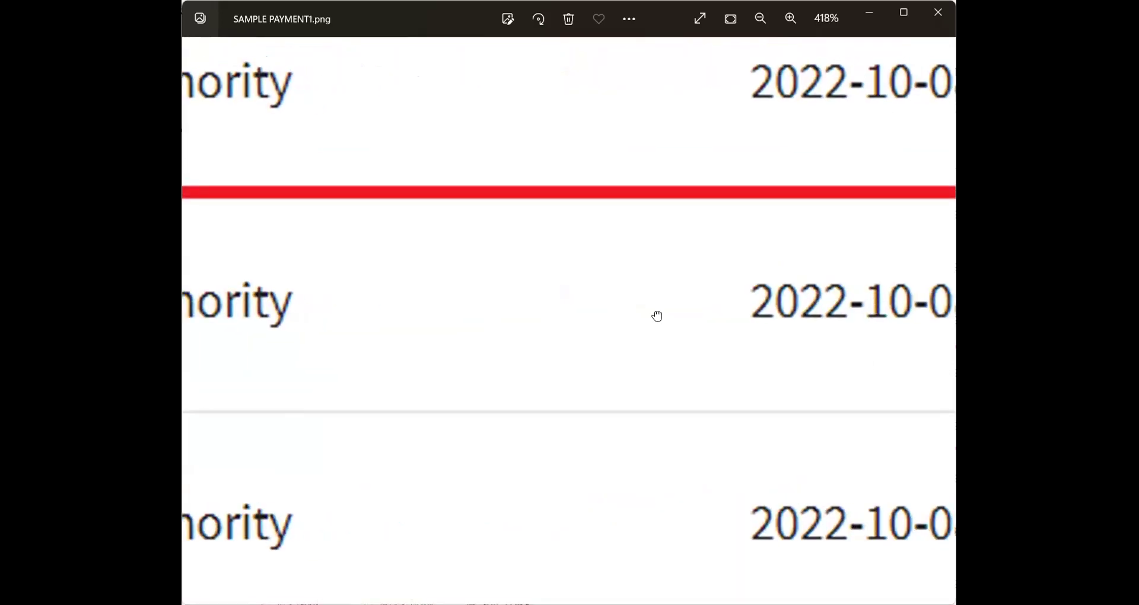
pyautogui.hscroll(5, 658, 316)
pyautogui.hscroll(10, 658, 316)
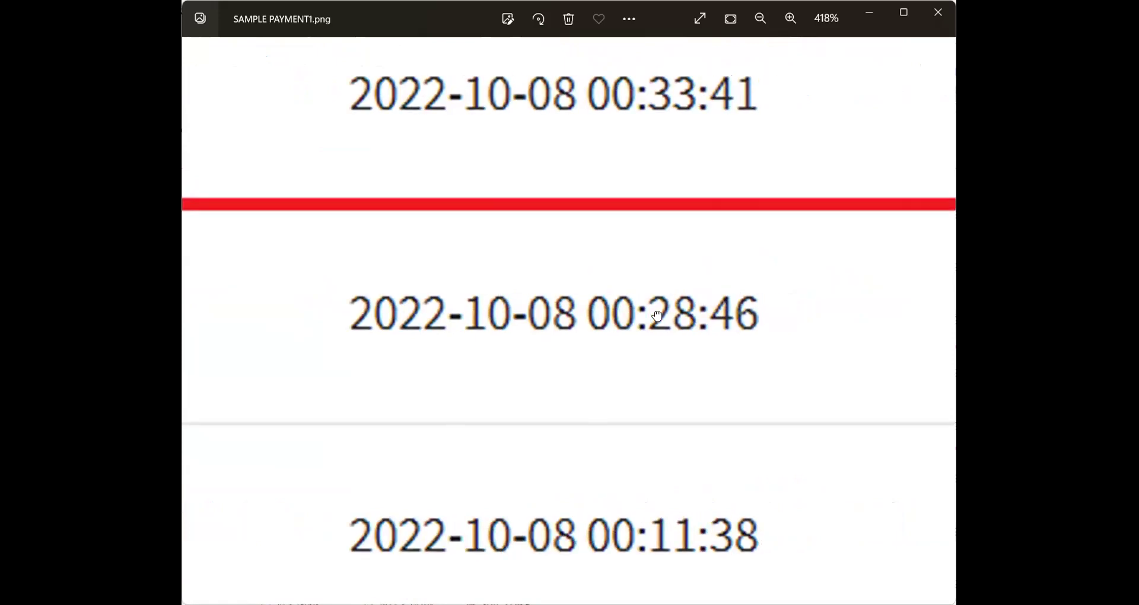
pyautogui.hscroll(5, 658, 316)
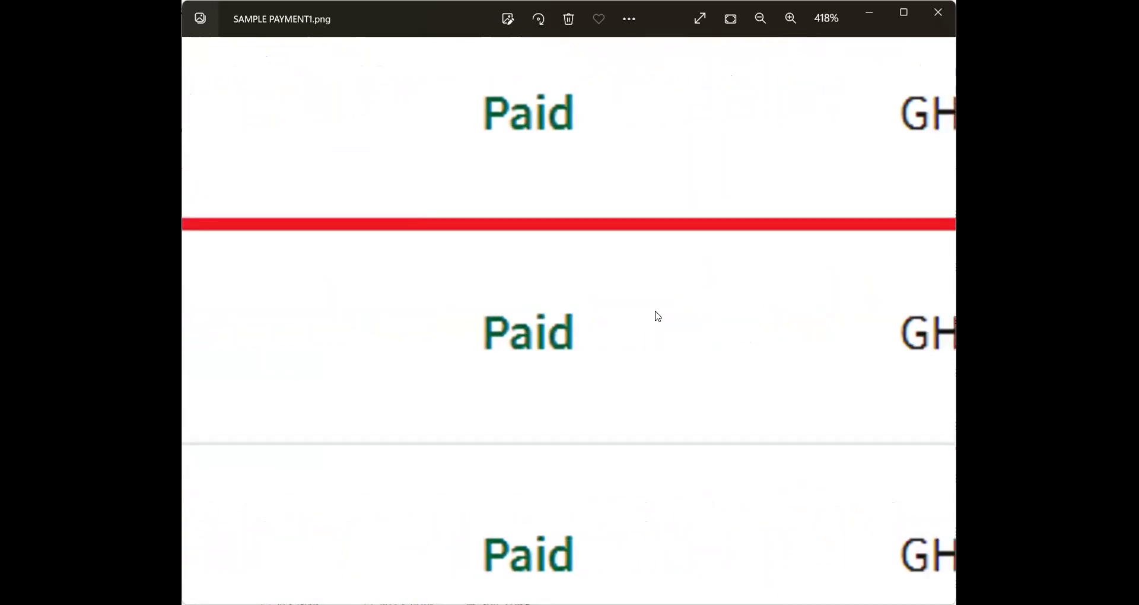
pyautogui.hscroll(5, 657, 317)
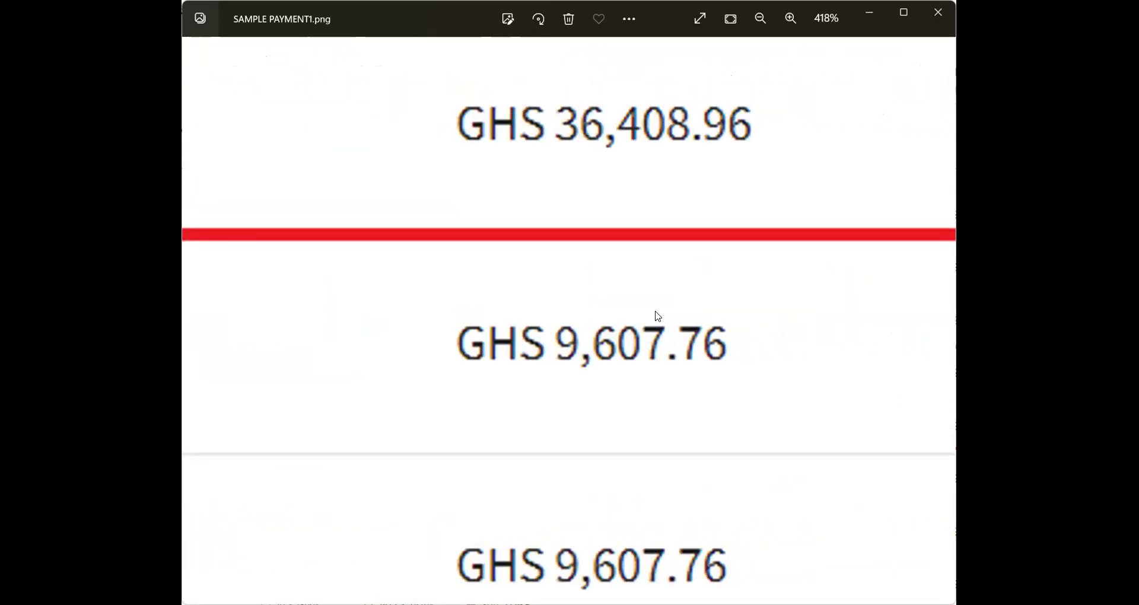
pyautogui.hscroll(5, 657, 317)
pyautogui.hscroll(-5, 658, 316)
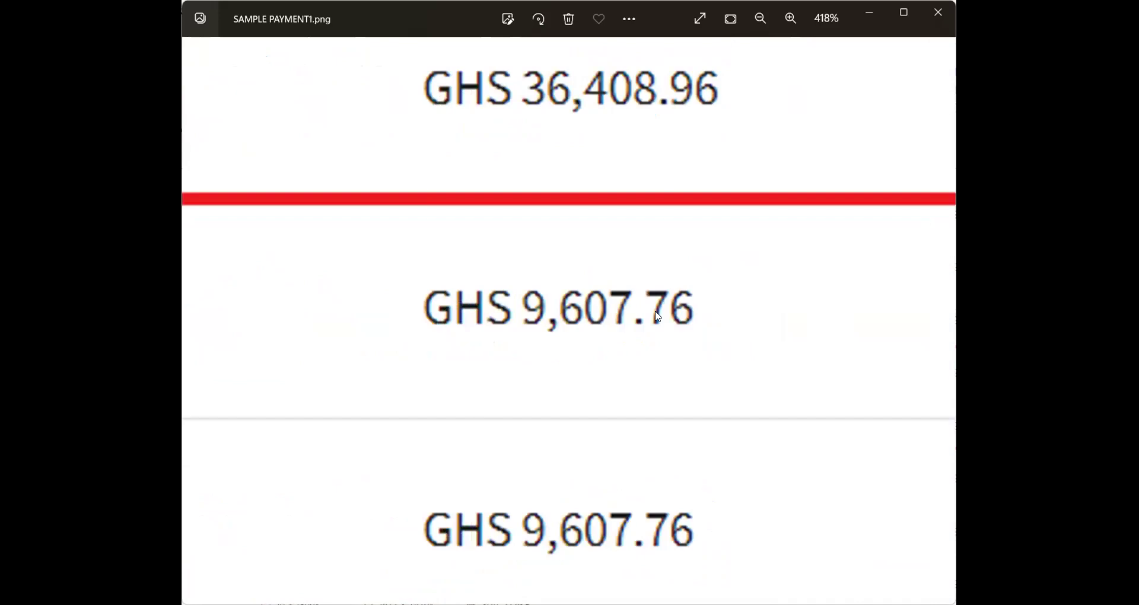
pyautogui.scroll(-8, 658, 316)
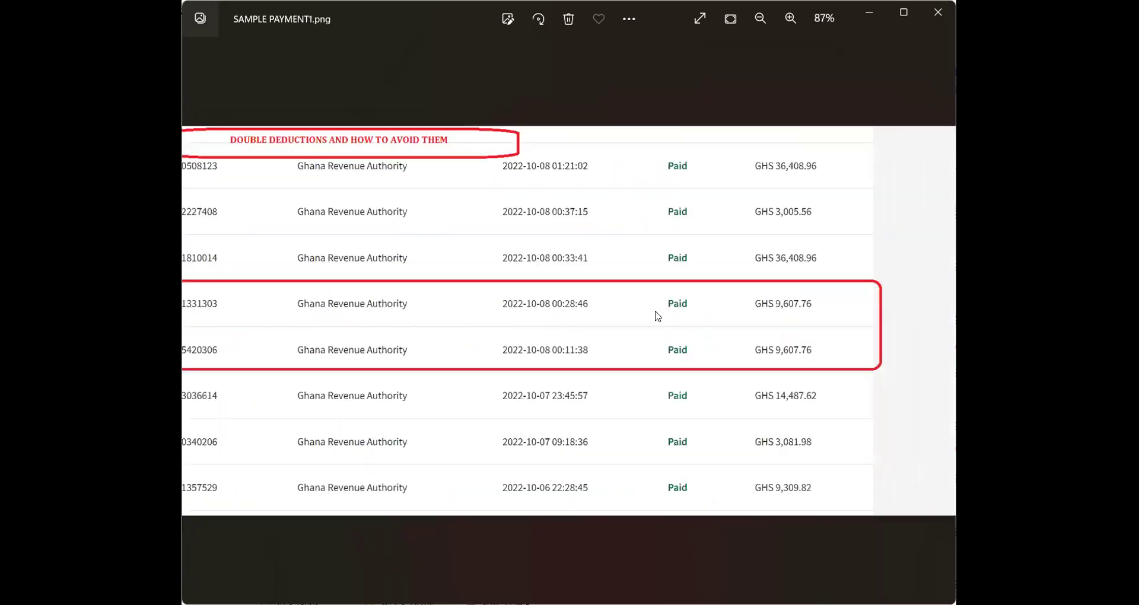
pyautogui.scroll(-1, 657, 316)
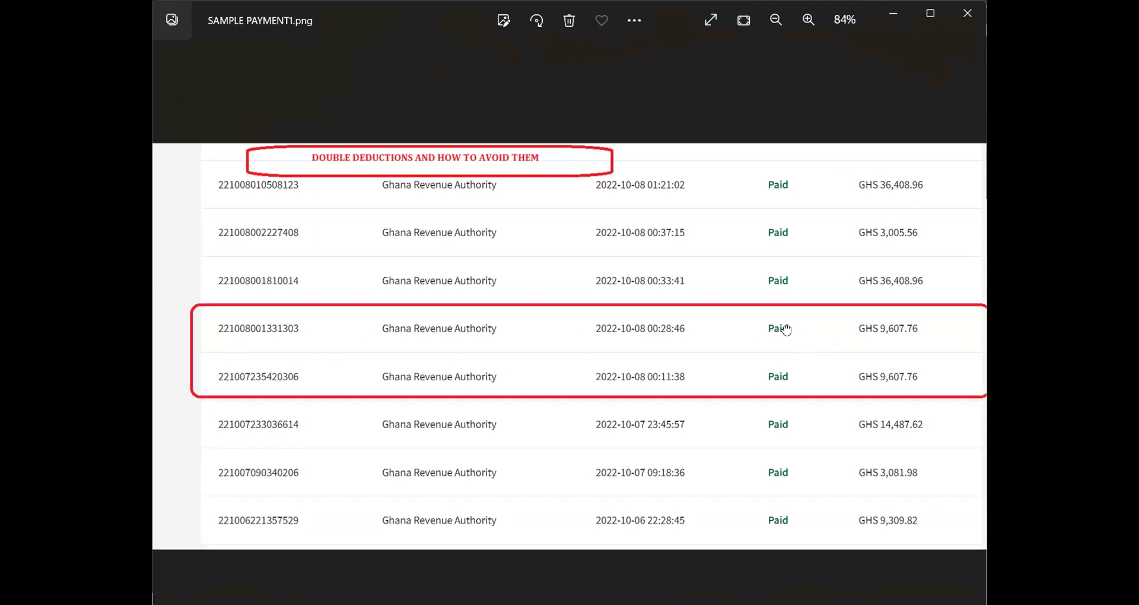
# Zoom in on the GRA payment table in Windows Photos
pyautogui.scroll(5, 787, 331)
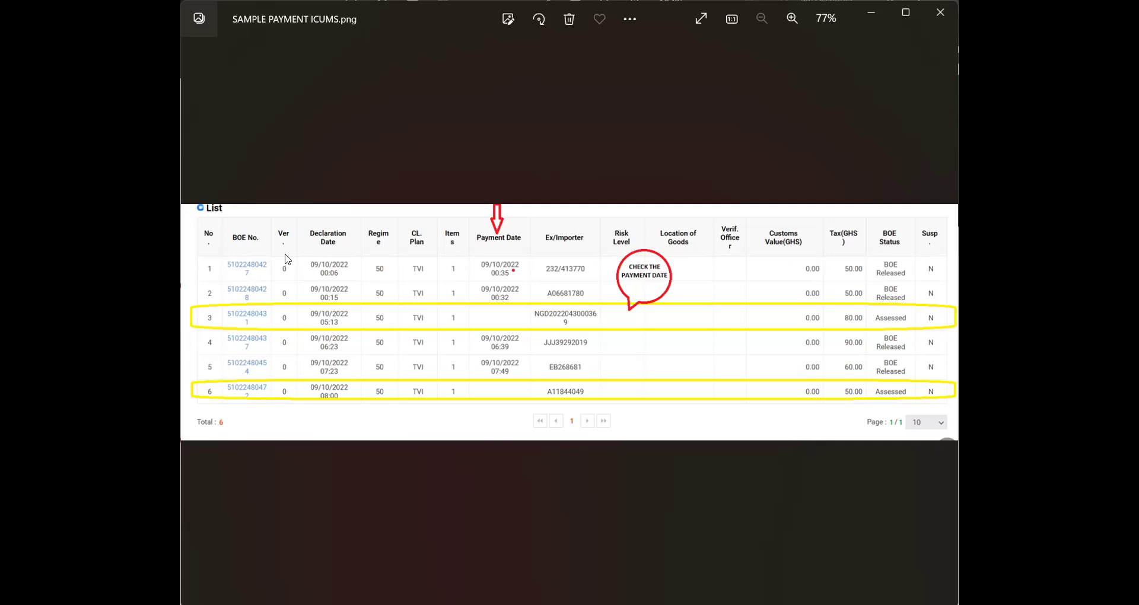
pyautogui.scroll(2, 286, 259)
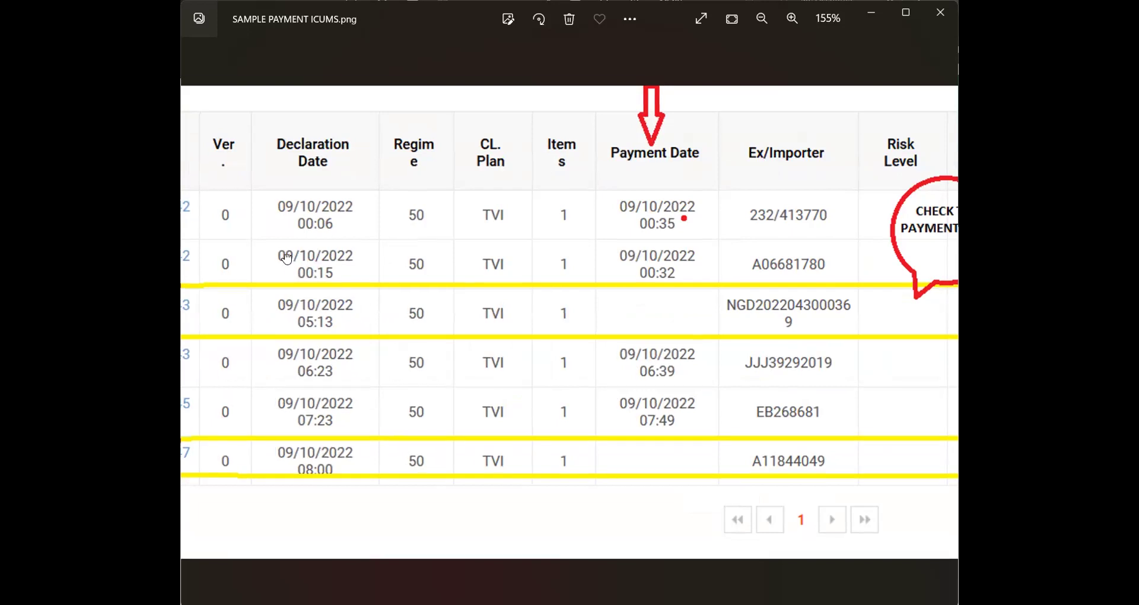
pyautogui.scroll(5, 286, 258)
pyautogui.scroll(3, 287, 259)
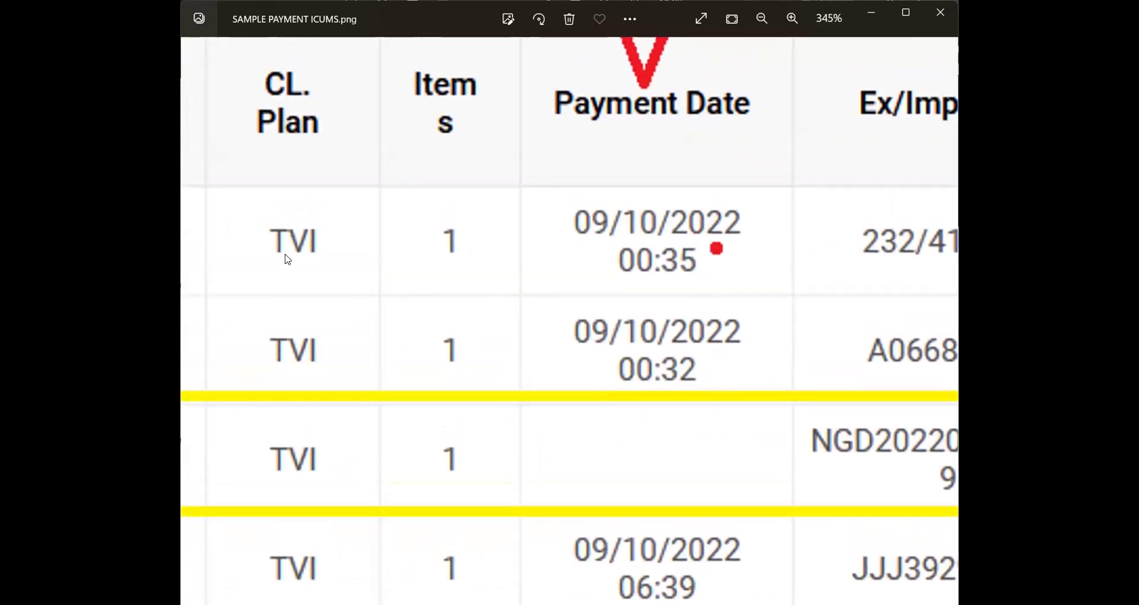
pyautogui.scroll(-3, 287, 259)
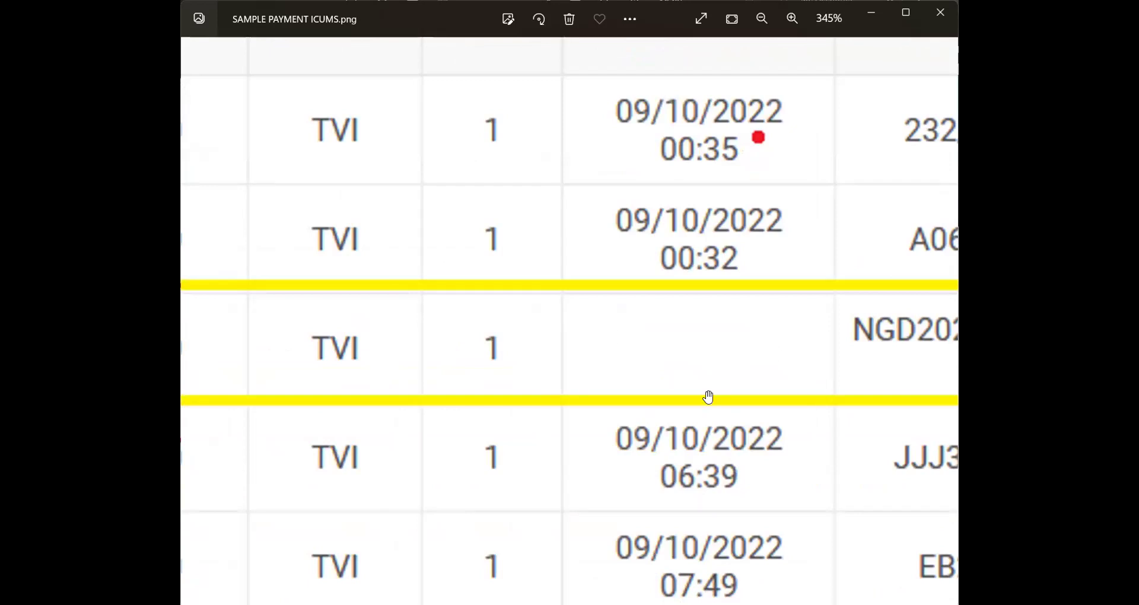
pyautogui.scroll(-3, 707, 395)
pyautogui.scroll(-3, 708, 397)
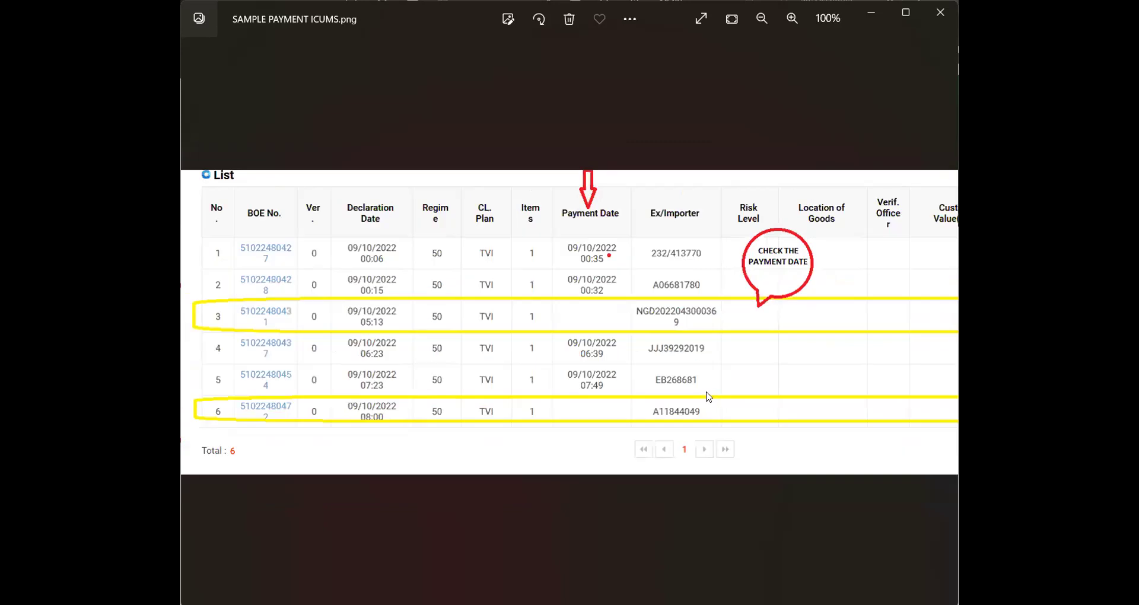
pyautogui.scroll(-1, 707, 397)
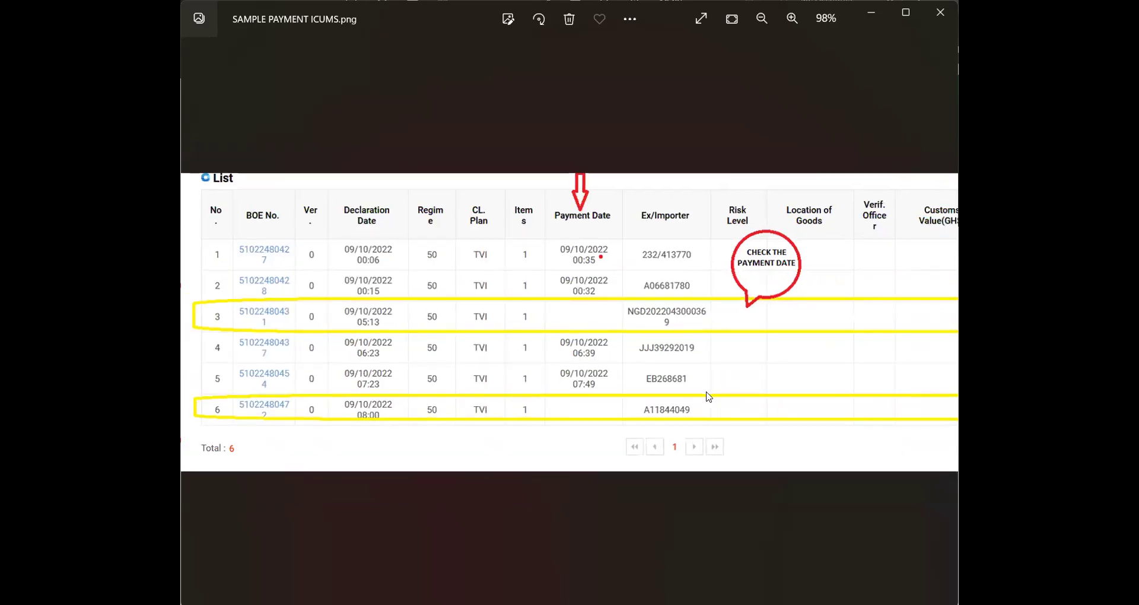
pyautogui.scroll(4, 708, 397)
pyautogui.scroll(-1, 708, 397)
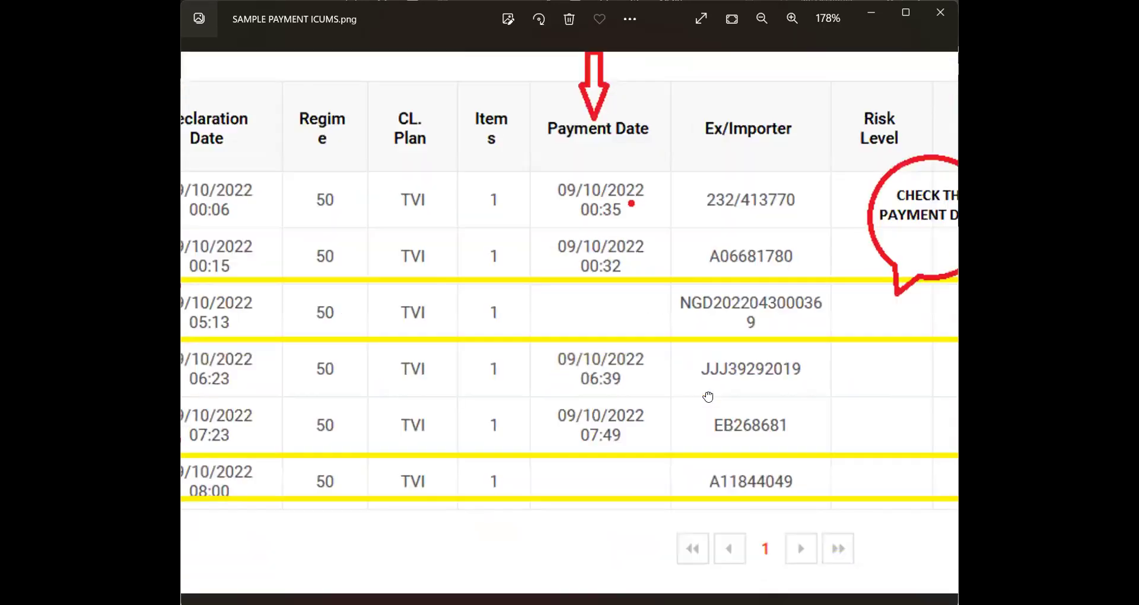
pyautogui.scroll(-1, 707, 396)
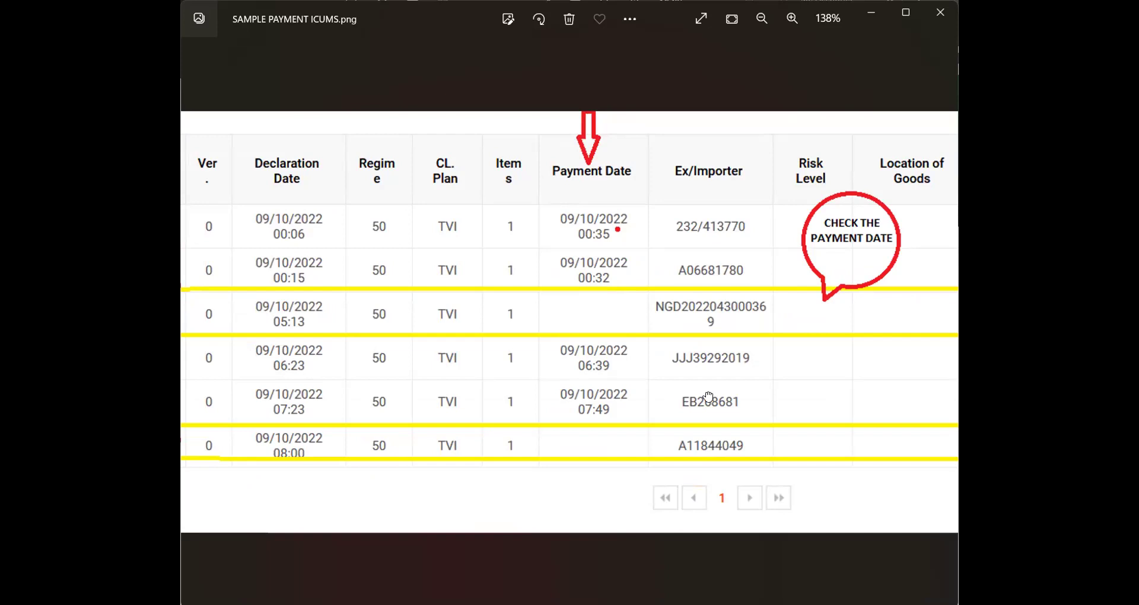
pyautogui.scroll(-3, 708, 397)
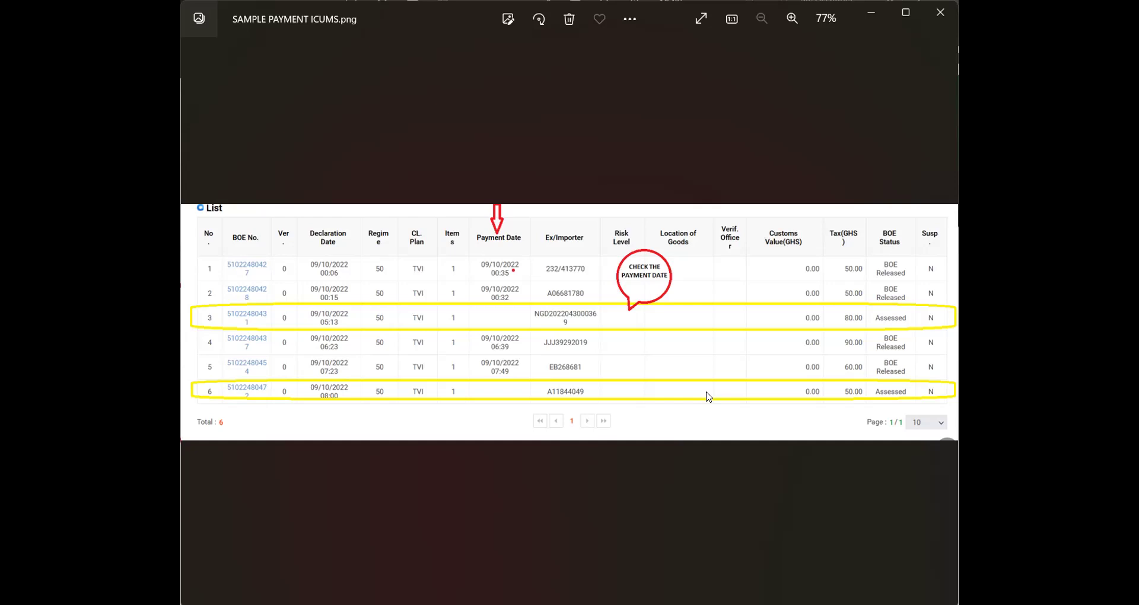
# Zoom the Photos view from 155% to 77% to show the full list, with declarations 3 and 6 undated
pyautogui.scroll(3, 706, 397)
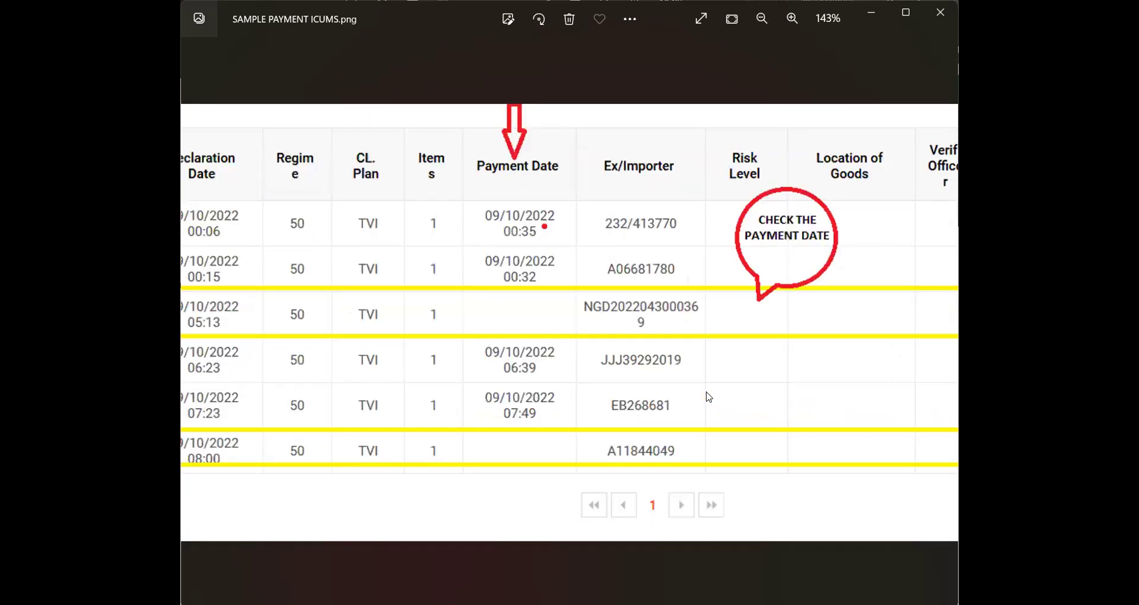
pyautogui.scroll(2, 706, 397)
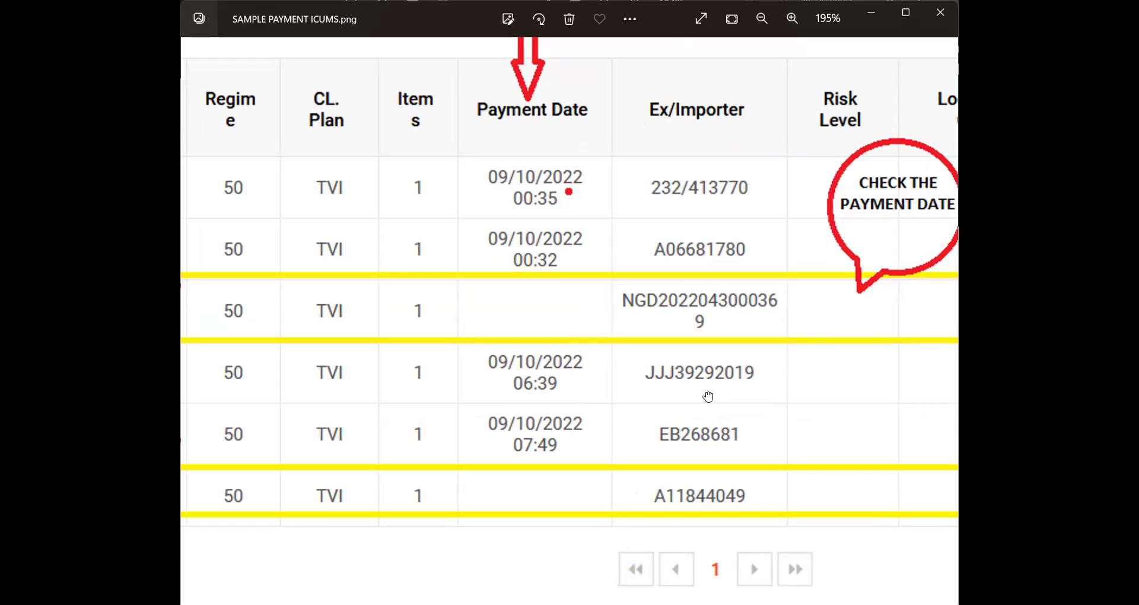
pyautogui.scroll(-5, 708, 396)
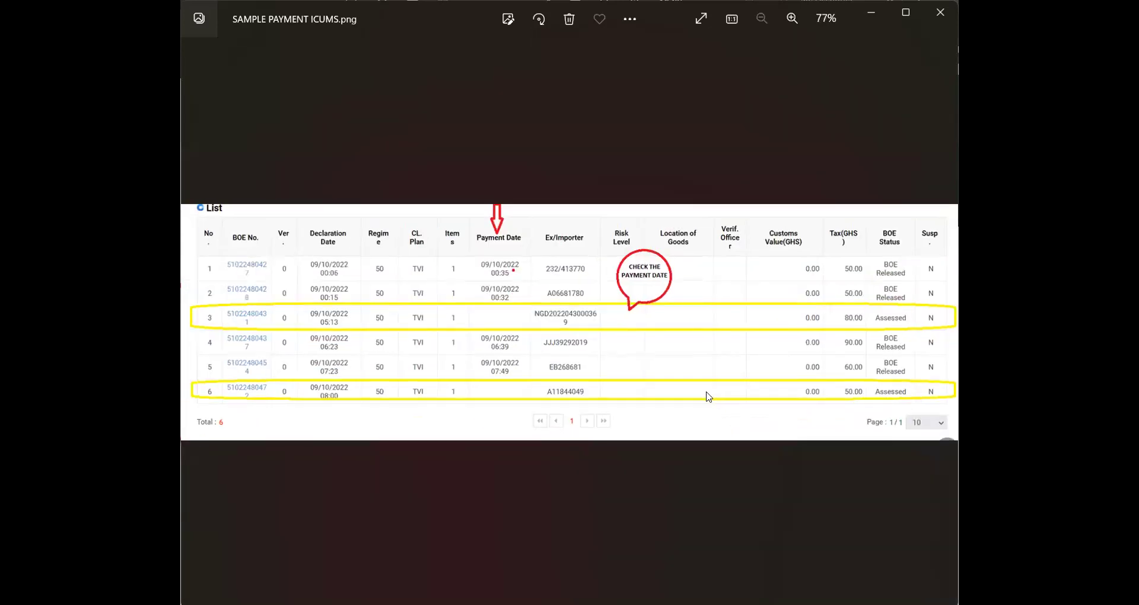
pyautogui.scroll(3, 707, 396)
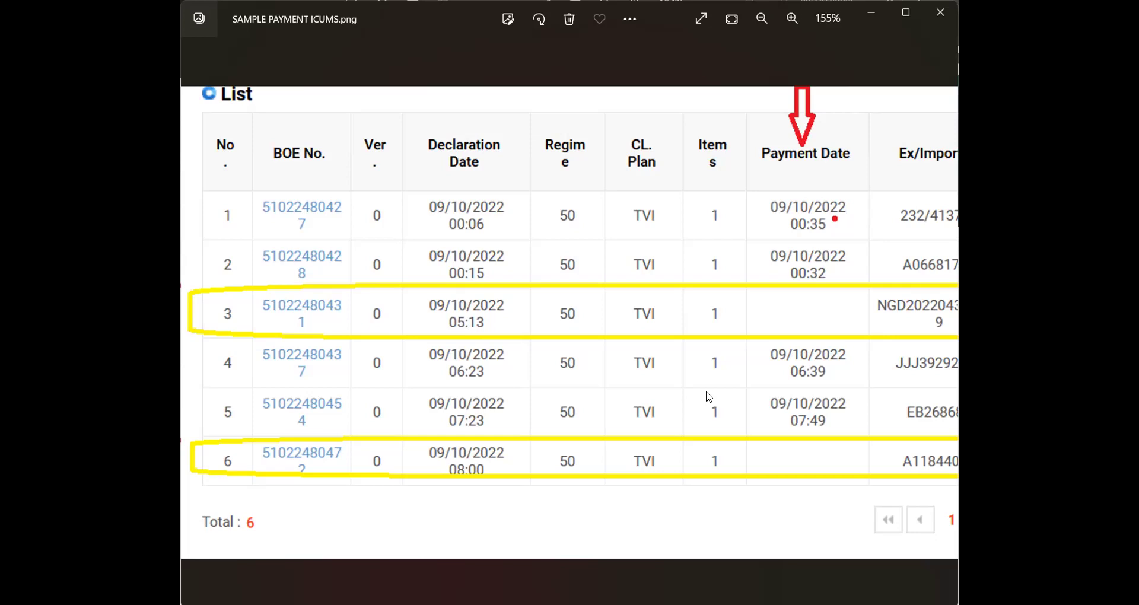
pyautogui.scroll(-5, 707, 396)
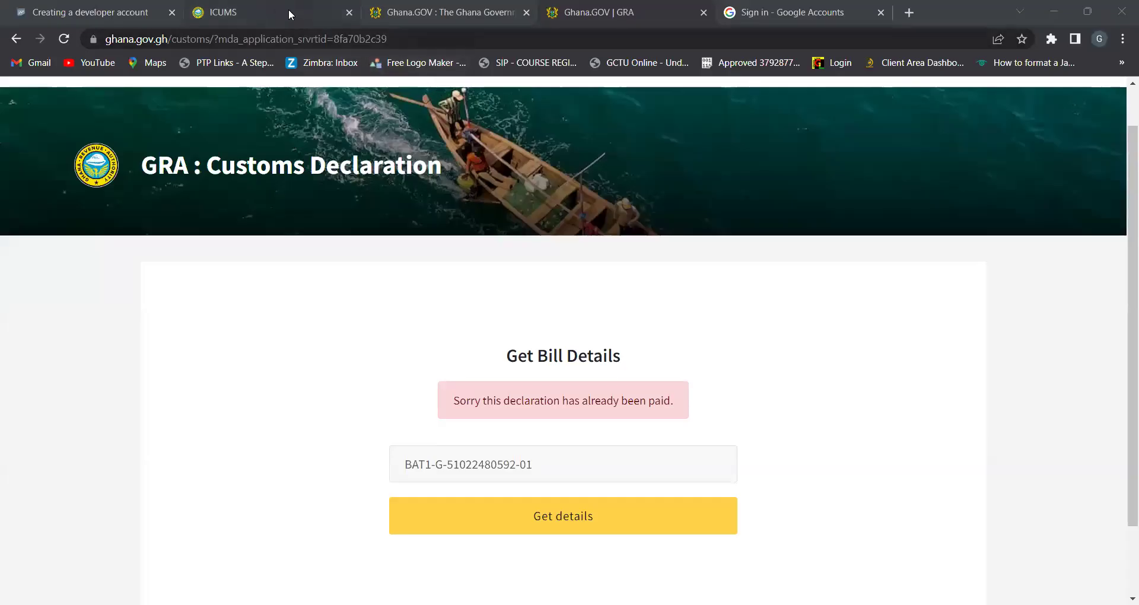
# Reload the Ghana.GOV dashboard from the profile menu so the GHS 2,823.82 and 4,630.44 invoices show Paid
pyautogui.click(285, 8)
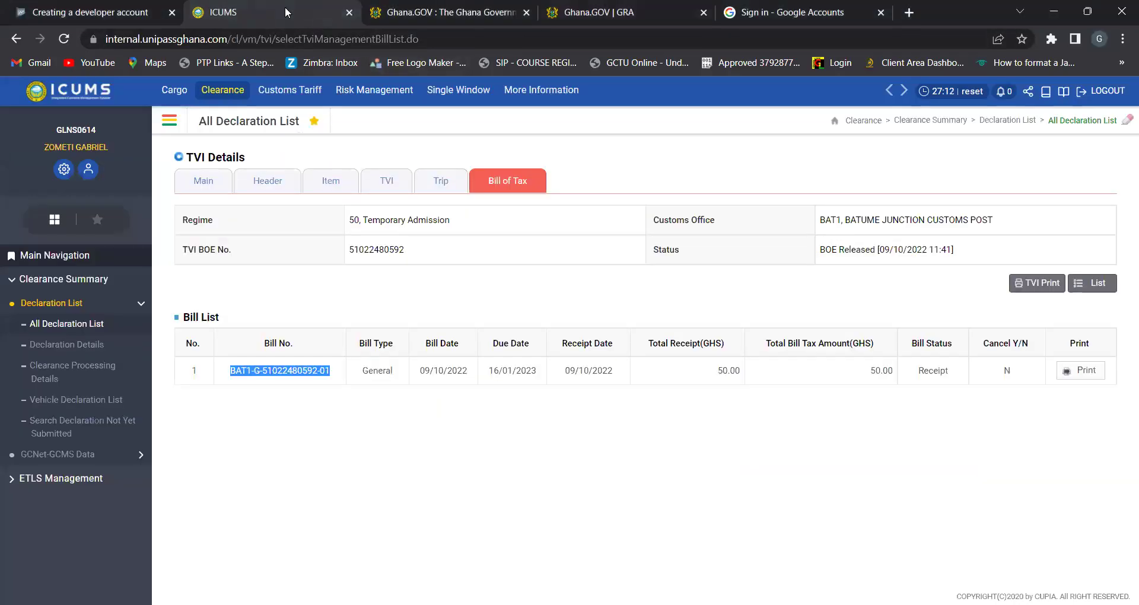
pyautogui.click(404, 13)
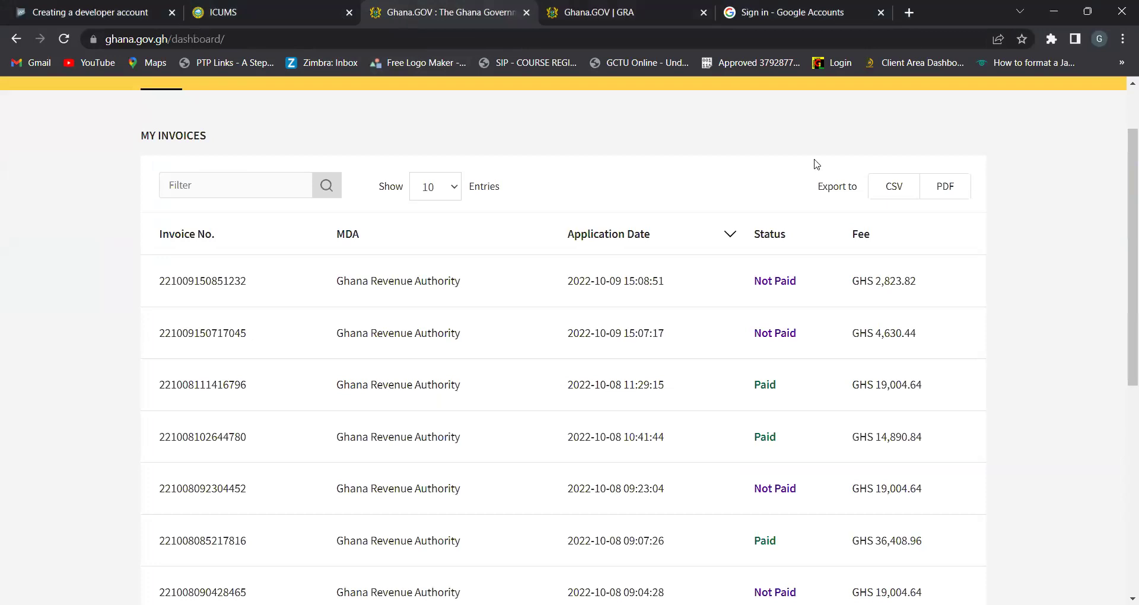
pyautogui.moveTo(1126, 178); pyautogui.dragTo(1123, 112)
pyautogui.click(970, 109)
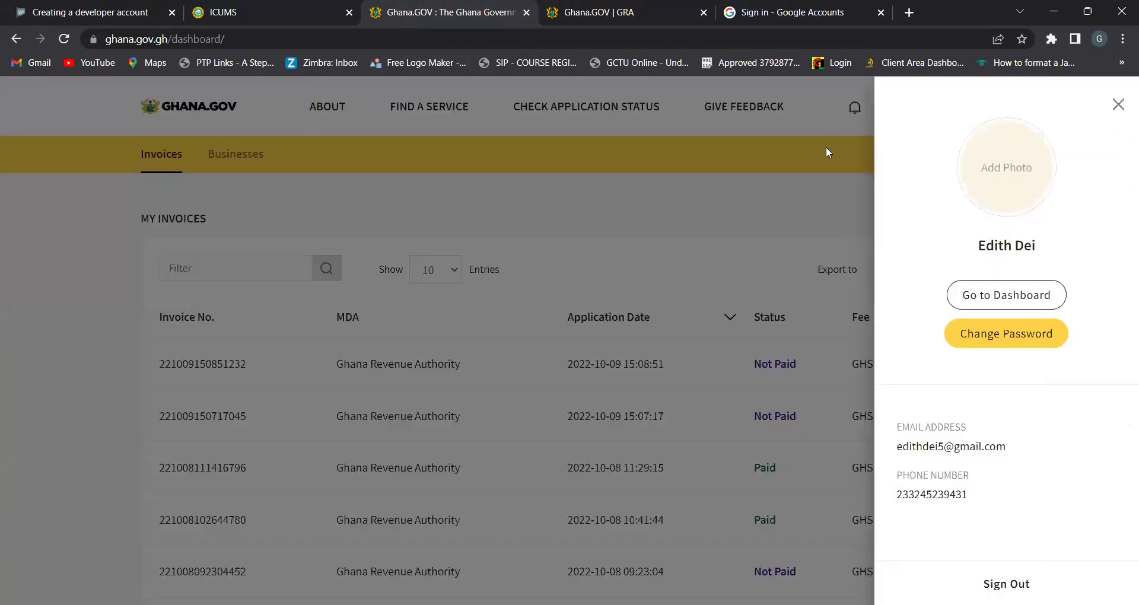
pyautogui.click(826, 148)
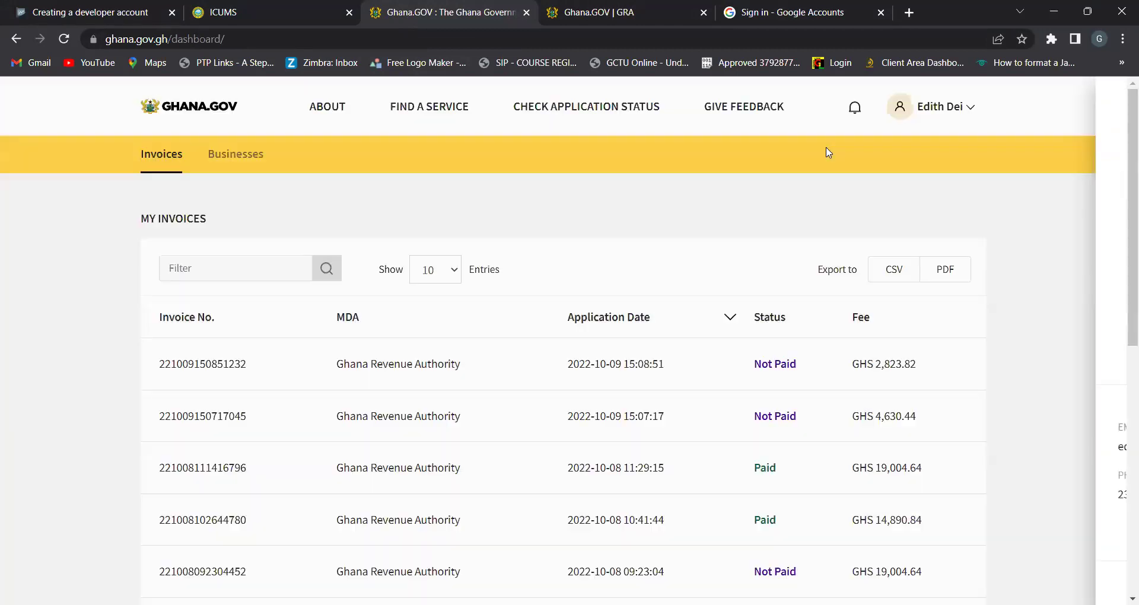
pyautogui.click(969, 110)
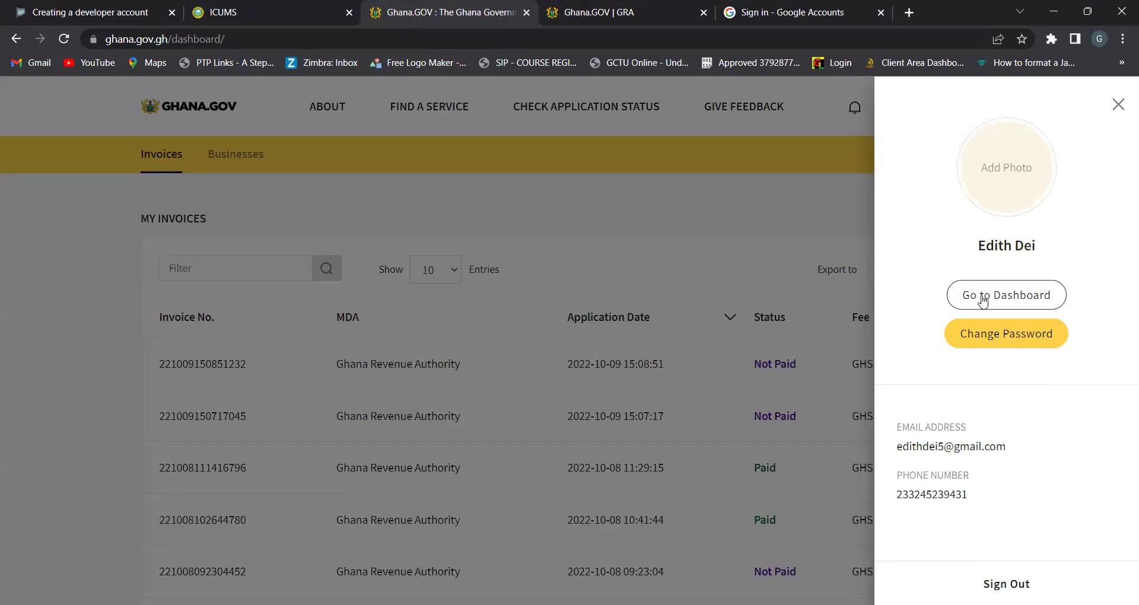
pyautogui.click(983, 300)
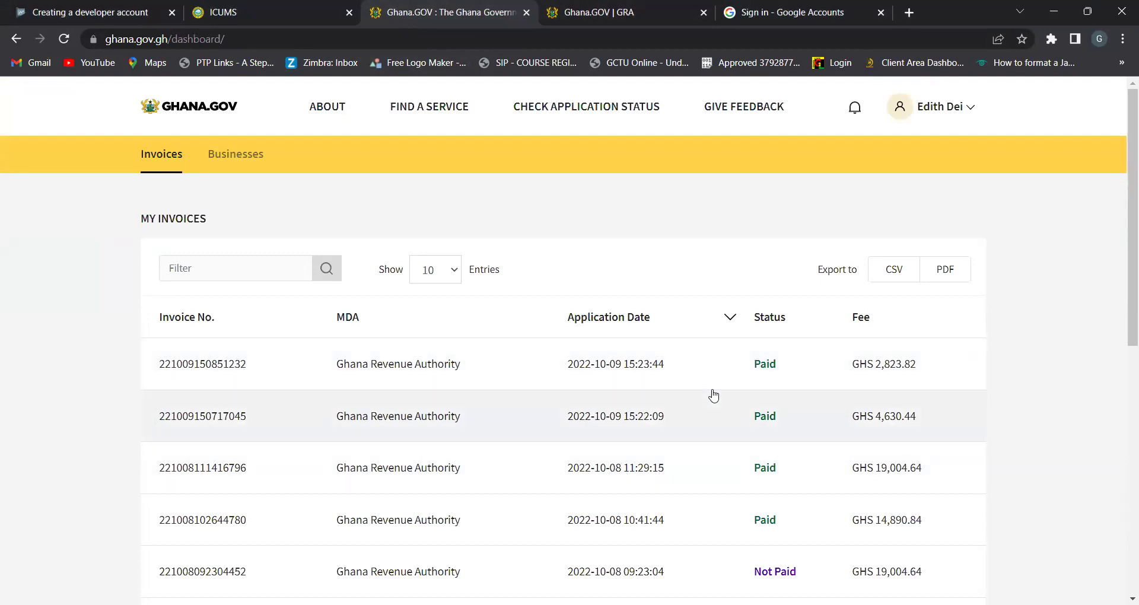
pyautogui.keyDown('ctrl'); pyautogui.scroll(5, 714, 395); pyautogui.keyUp('ctrl')
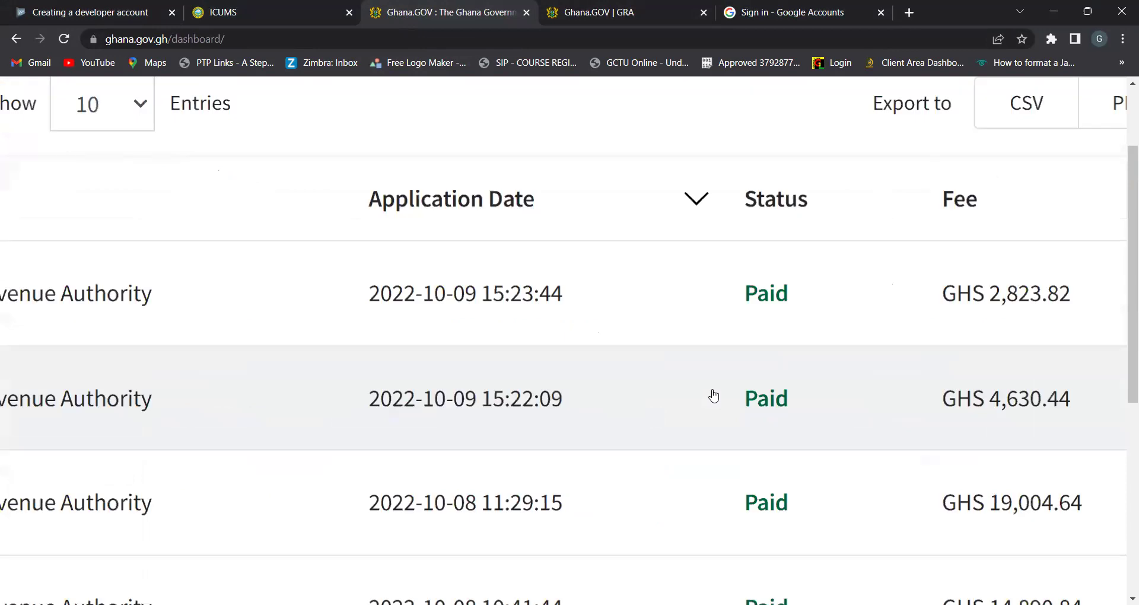
pyautogui.keyDown('ctrl'); pyautogui.scroll(-5, 713, 396); pyautogui.keyUp('ctrl')
pyautogui.keyDown('ctrl'); pyautogui.scroll(-1, 713, 396); pyautogui.keyUp('ctrl')
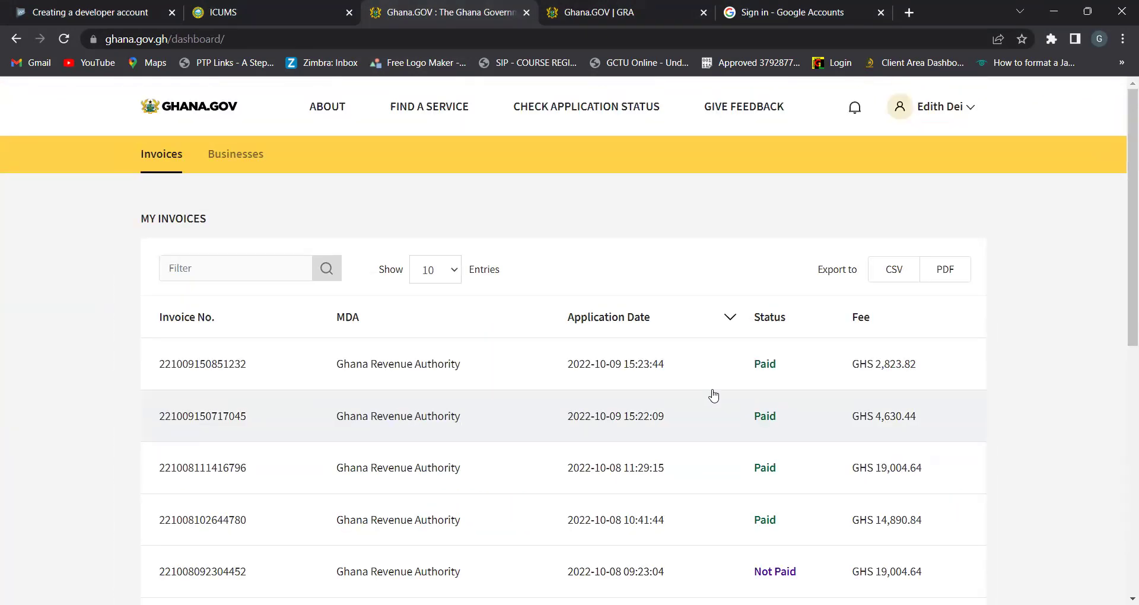
pyautogui.scroll(-4, 714, 396)
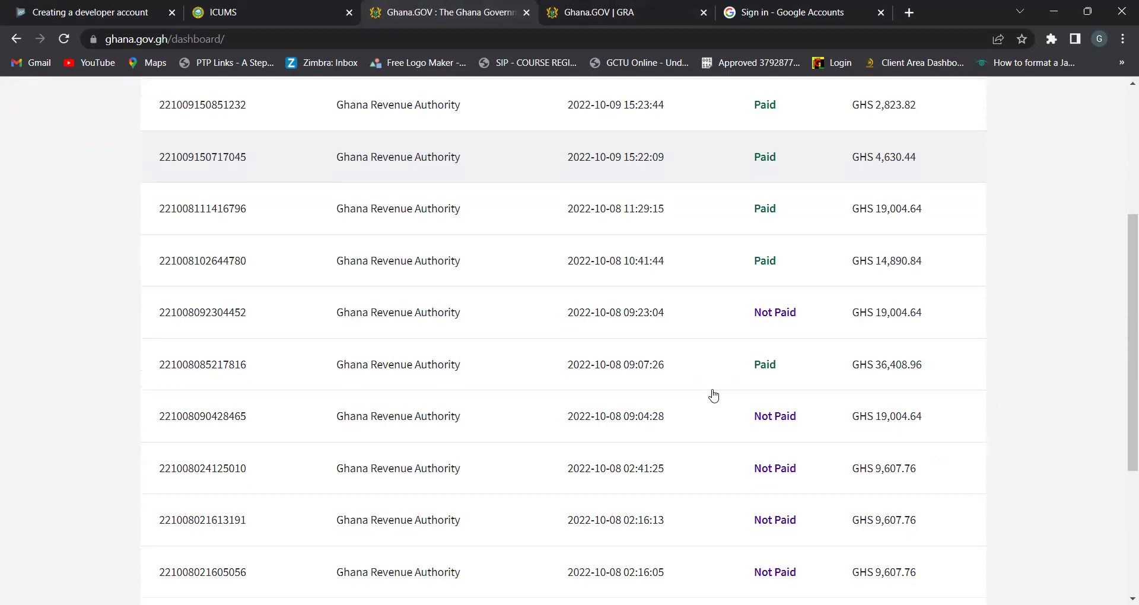
pyautogui.scroll(5, 714, 396)
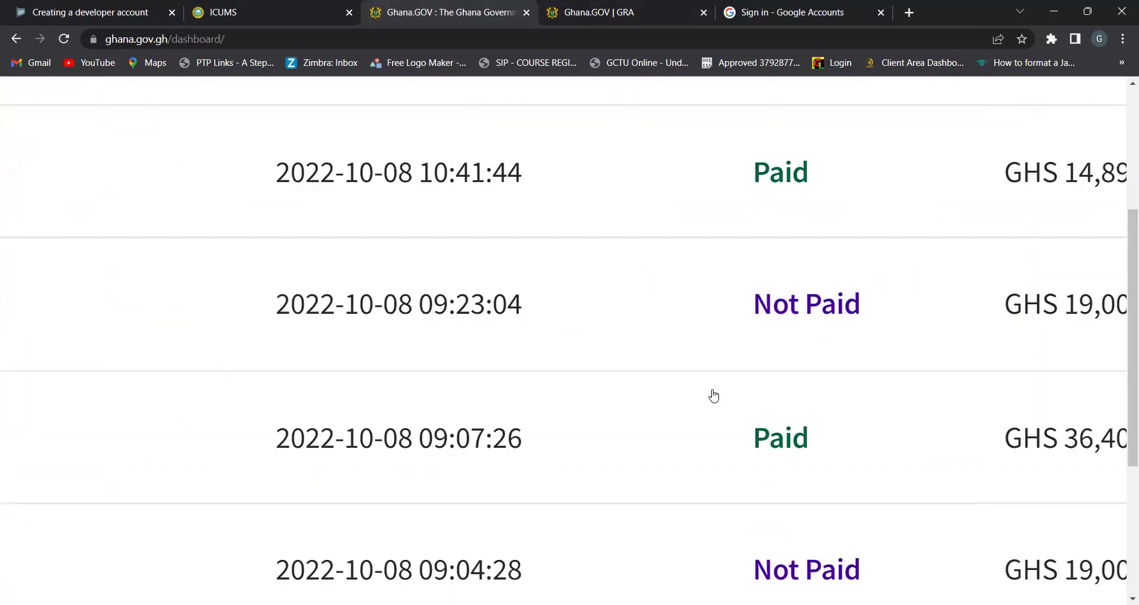
pyautogui.hscroll(5, 714, 396)
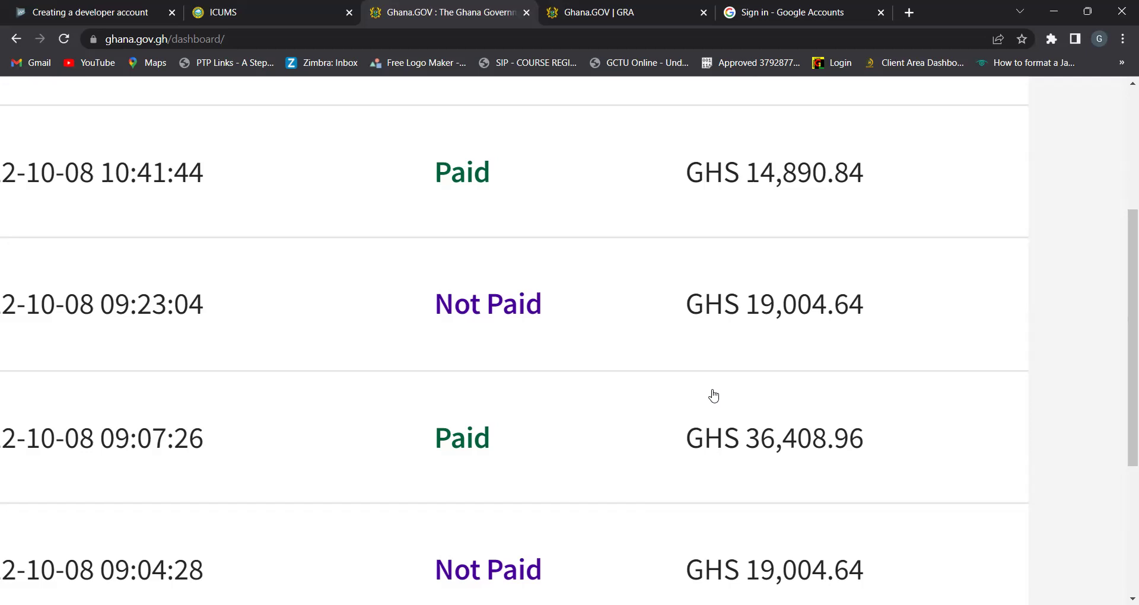
pyautogui.scroll(-5, 713, 396)
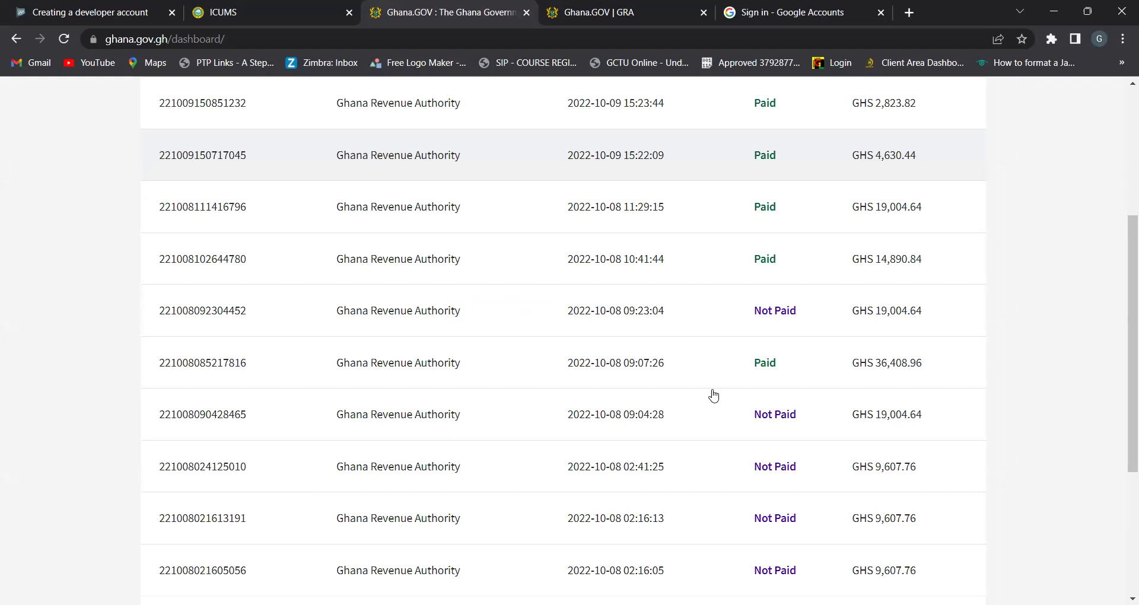
pyautogui.scroll(3, 714, 396)
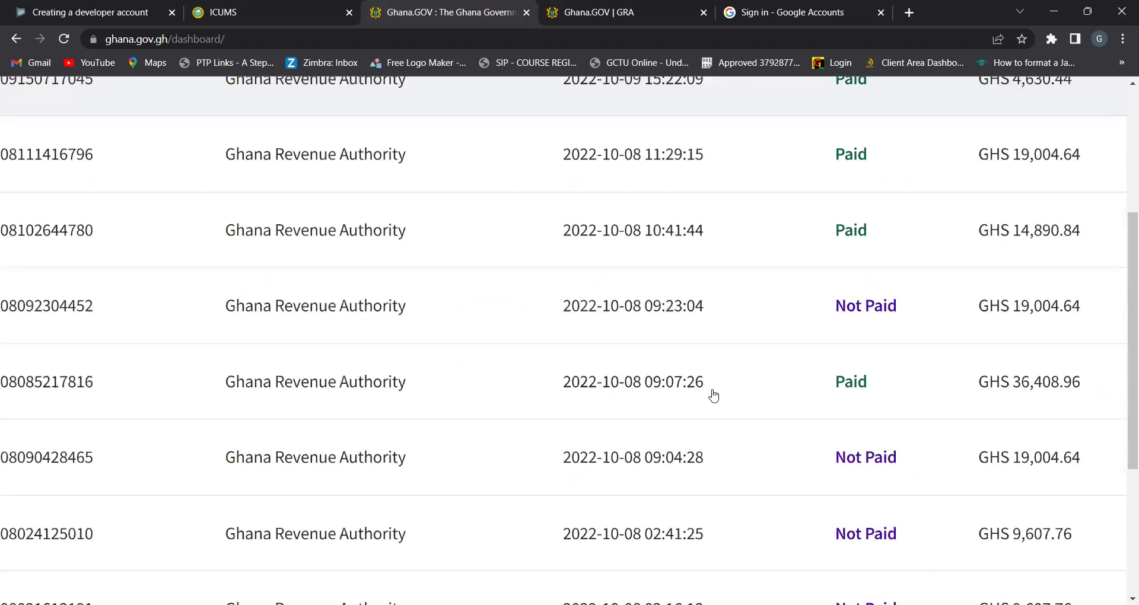
pyautogui.scroll(-2, 714, 397)
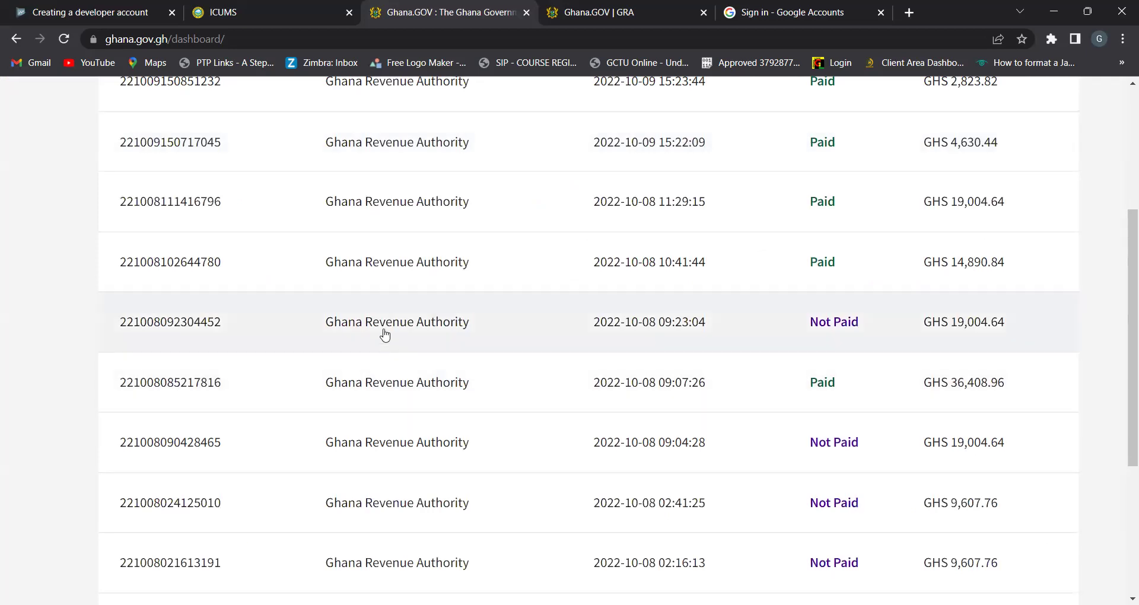
pyautogui.click(349, 328)
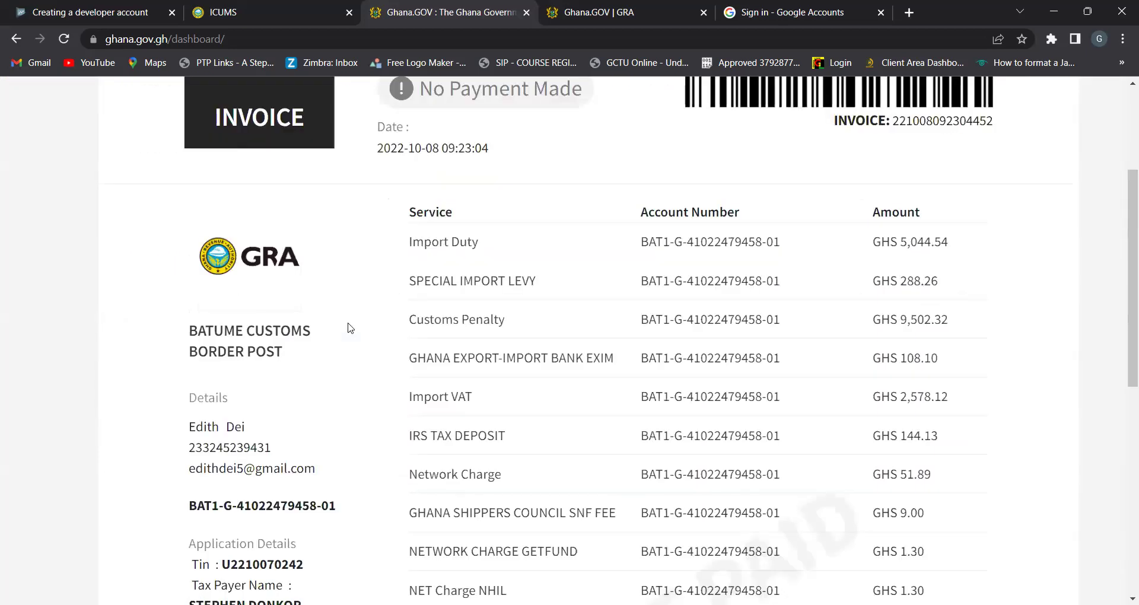
pyautogui.scroll(3, 469, 297)
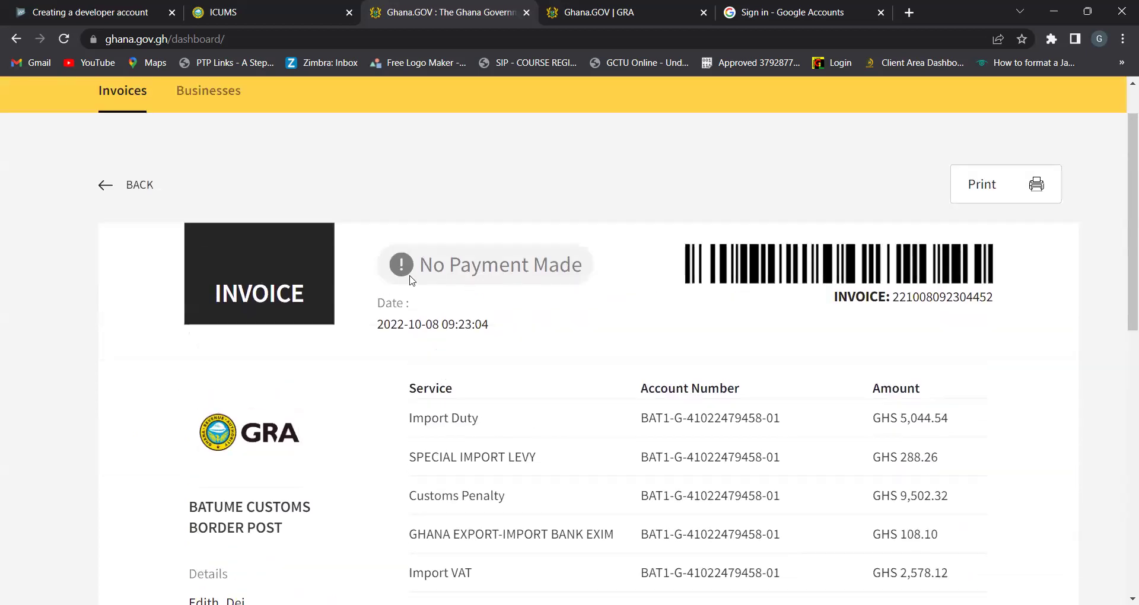
pyautogui.scroll(5, 537, 297)
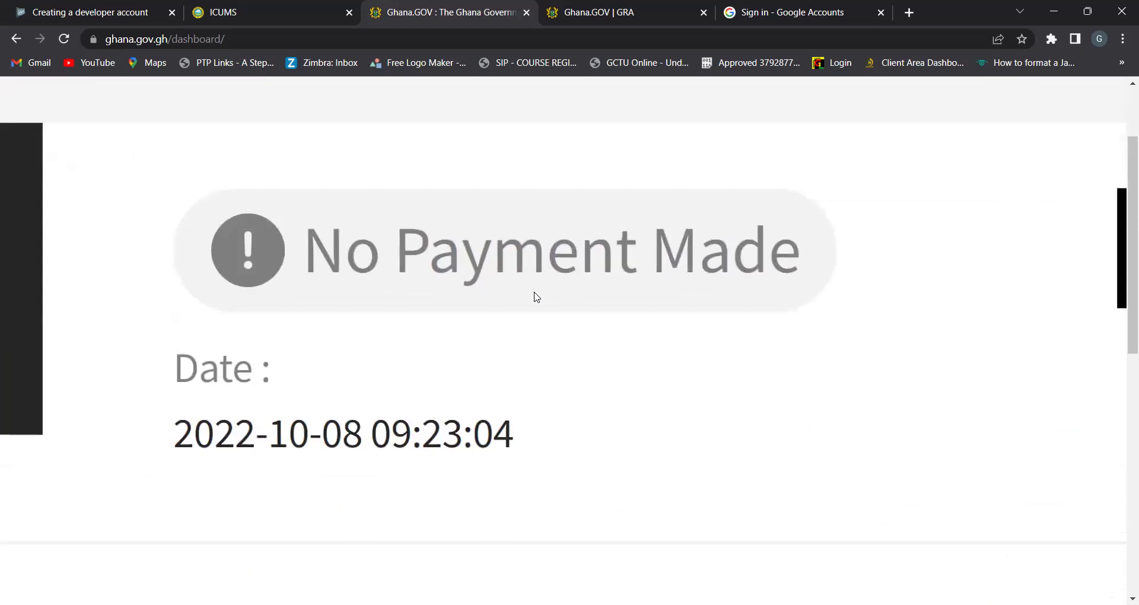
pyautogui.scroll(-5, 537, 297)
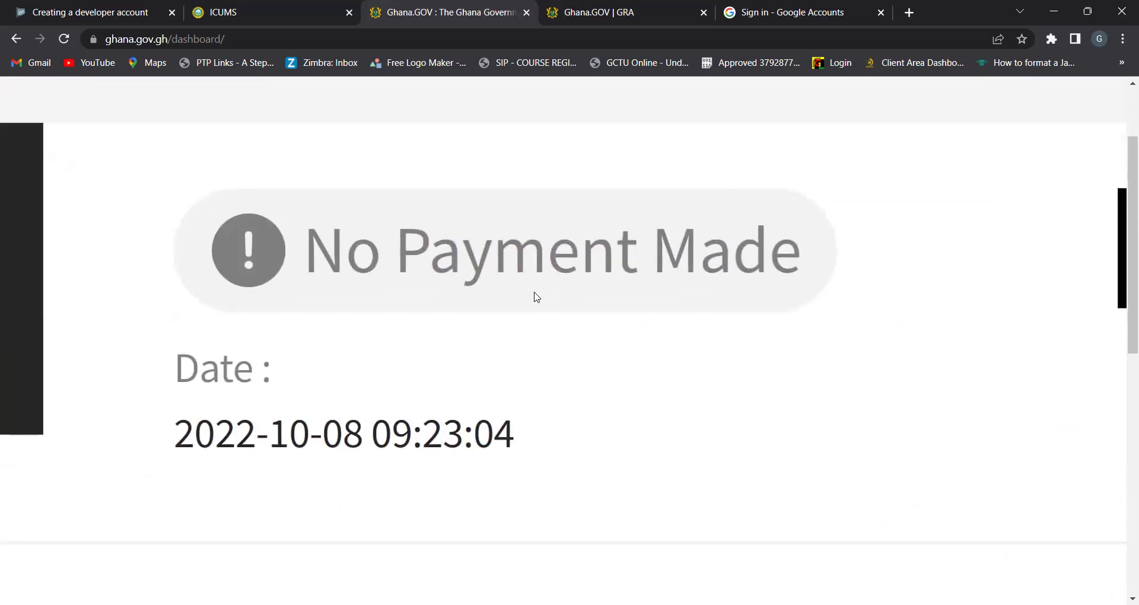
pyautogui.scroll(-2, 537, 297)
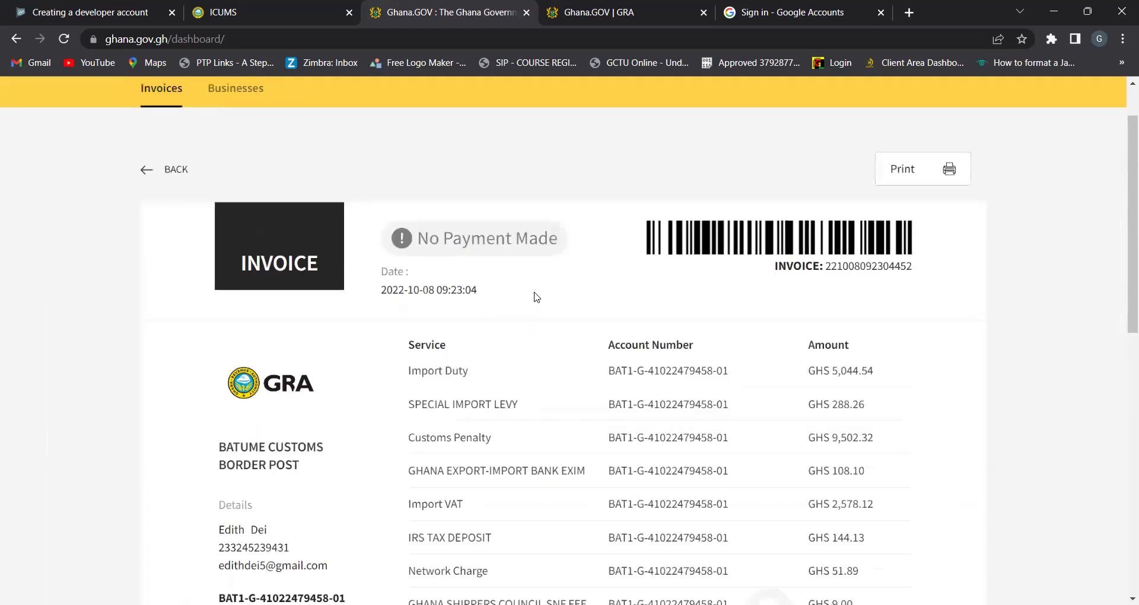
pyautogui.scroll(5, 537, 296)
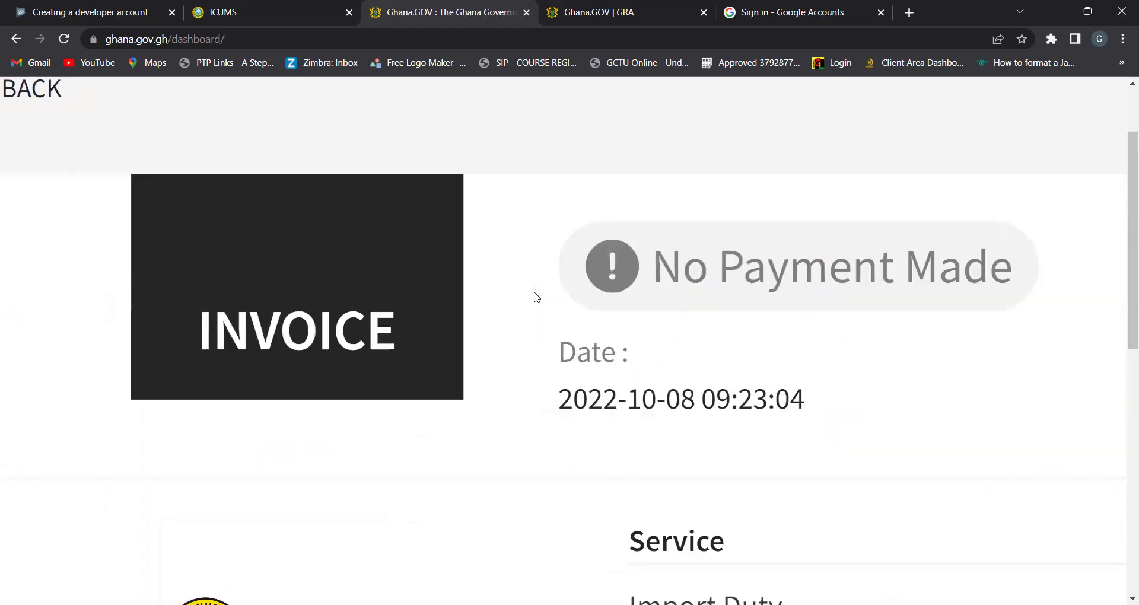
# Review its levy charges down to the GHS 19,004.64 total and proceed to Pay Now
pyautogui.hscroll(-4, 537, 298)
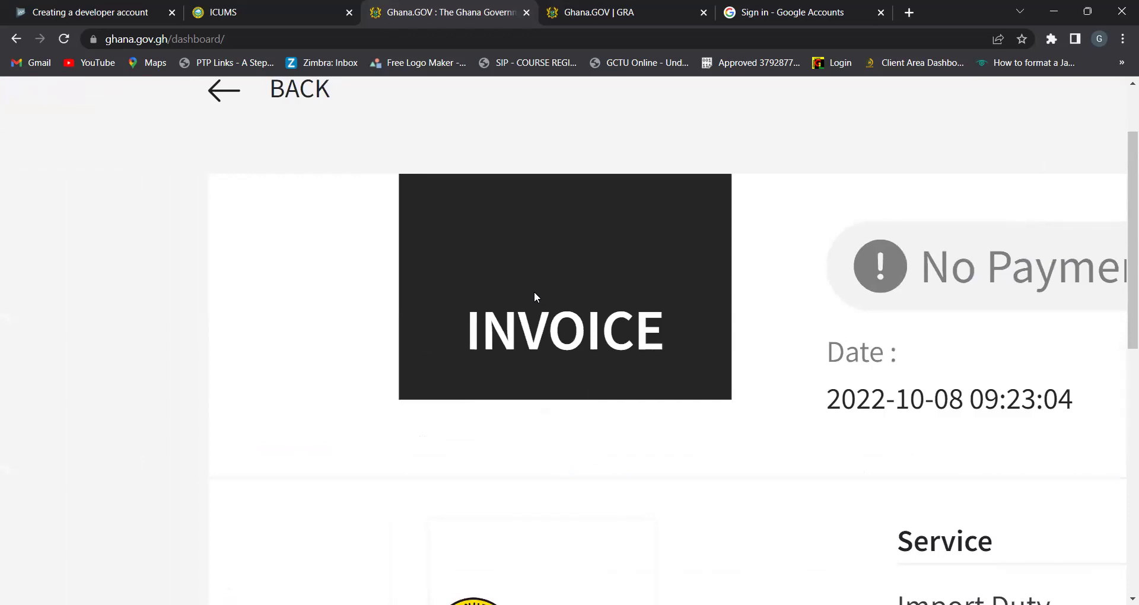
pyautogui.scroll(-5, 535, 293)
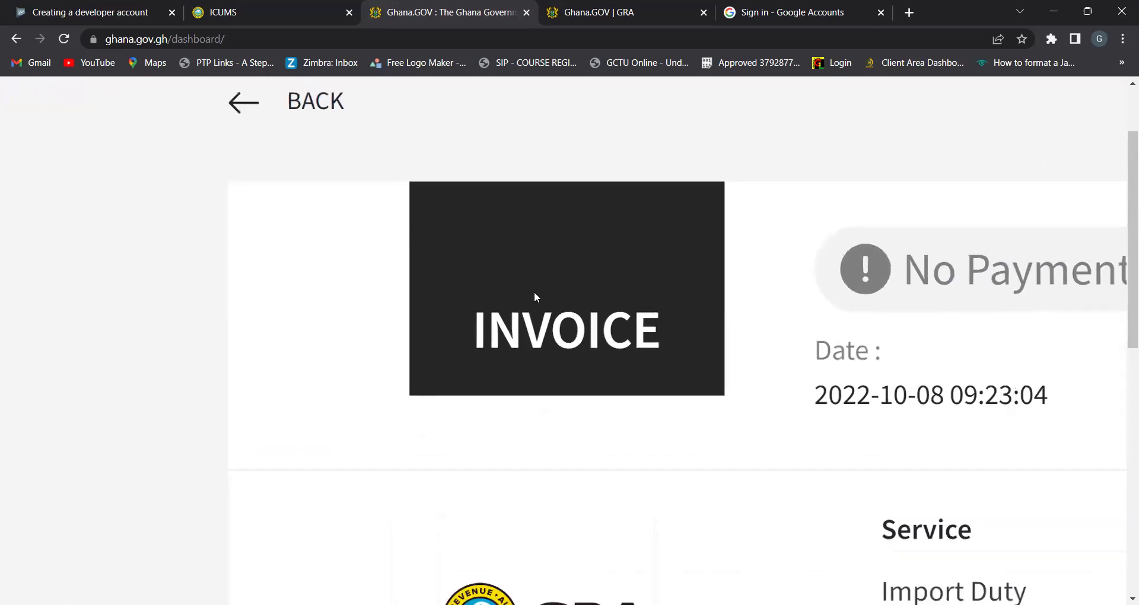
pyautogui.scroll(-7, 537, 297)
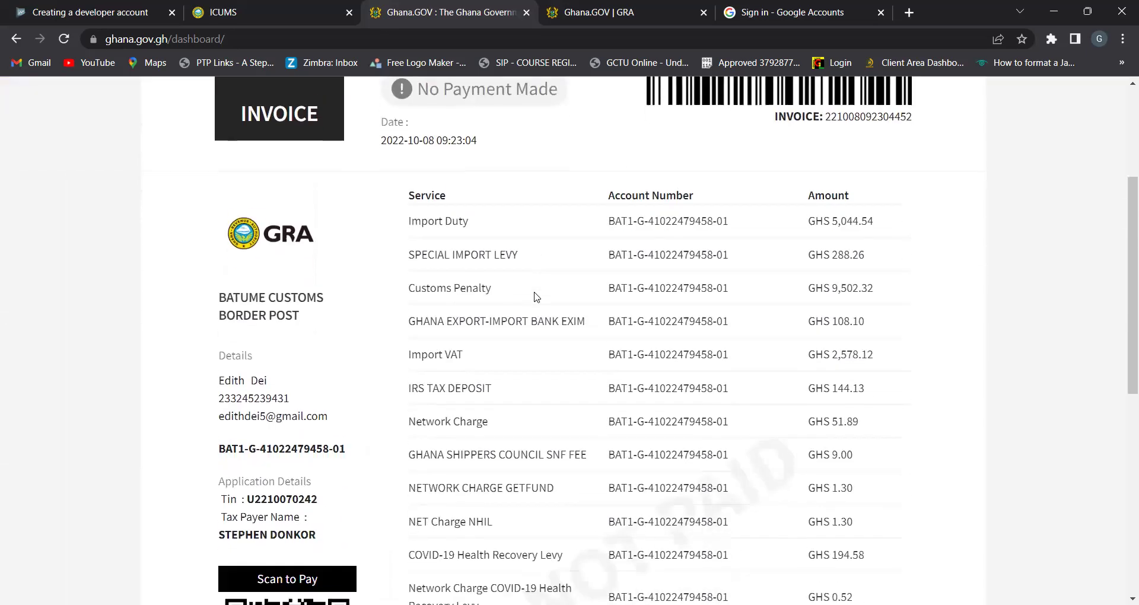
pyautogui.scroll(-4, 534, 297)
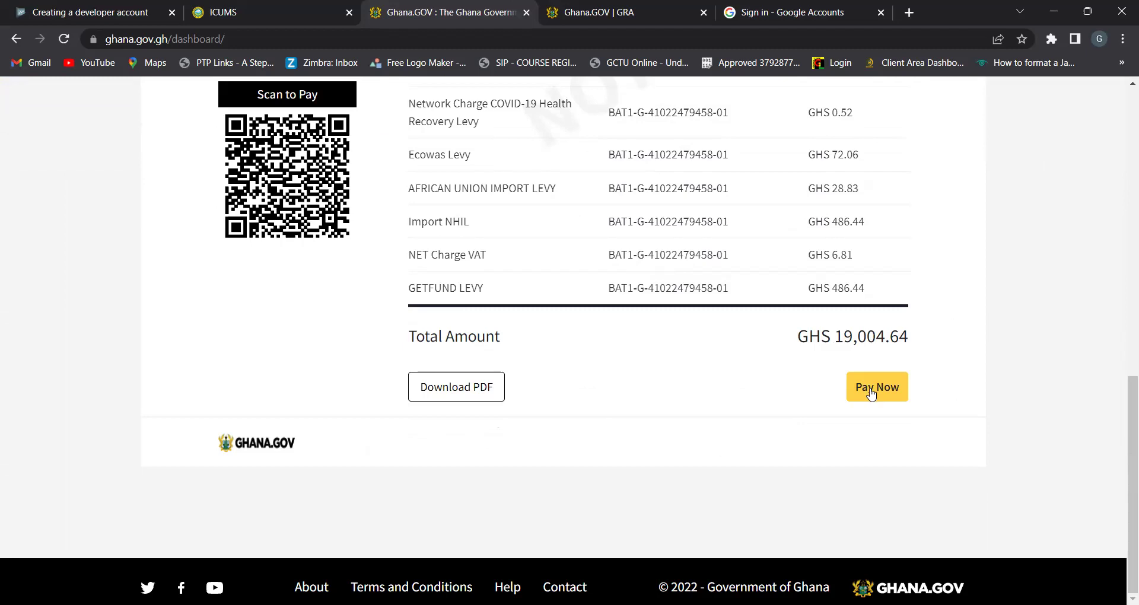
pyautogui.keyDown('ctrl'); pyautogui.scroll(5, 871, 393); pyautogui.keyUp('ctrl')
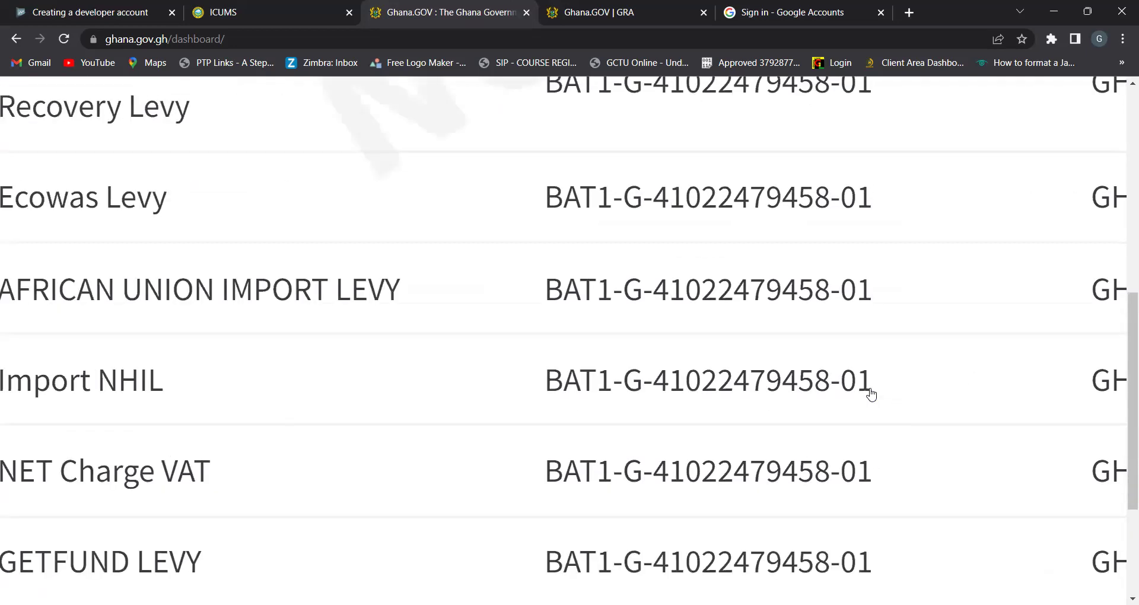
pyautogui.scroll(1, 871, 394)
pyautogui.keyDown('ctrl'); pyautogui.scroll(2, 870, 394); pyautogui.keyUp('ctrl')
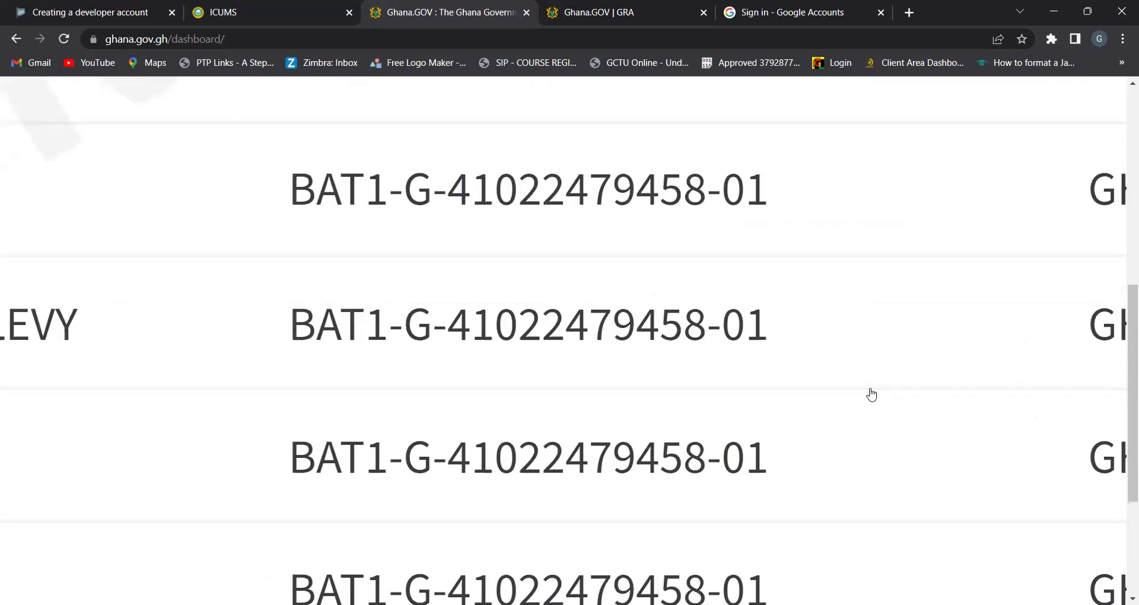
pyautogui.keyDown('ctrl'); pyautogui.scroll(-6, 870, 394); pyautogui.keyUp('ctrl')
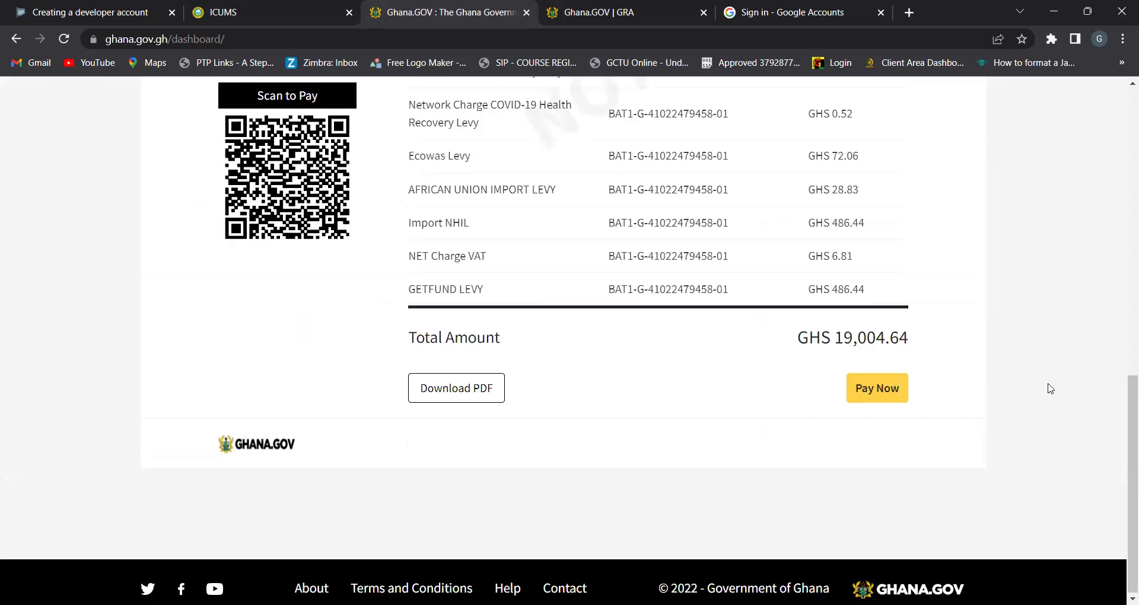
pyautogui.click(874, 401)
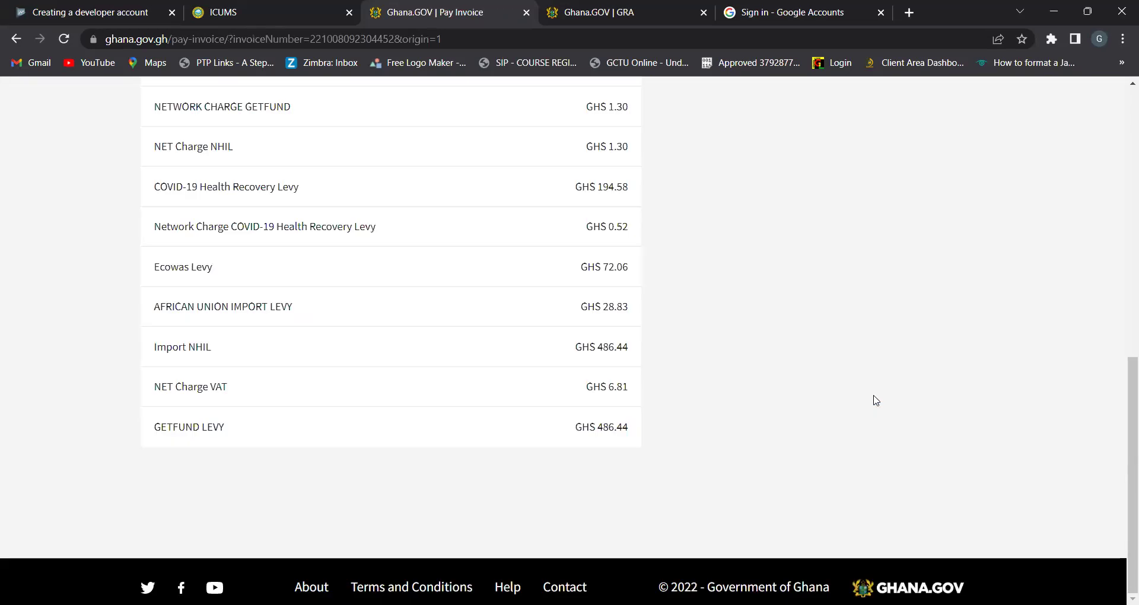
# Submit payment of GHS 19,004.64 on the invoice checkout page
pyautogui.scroll(5, 876, 400)
pyautogui.scroll(2, 877, 401)
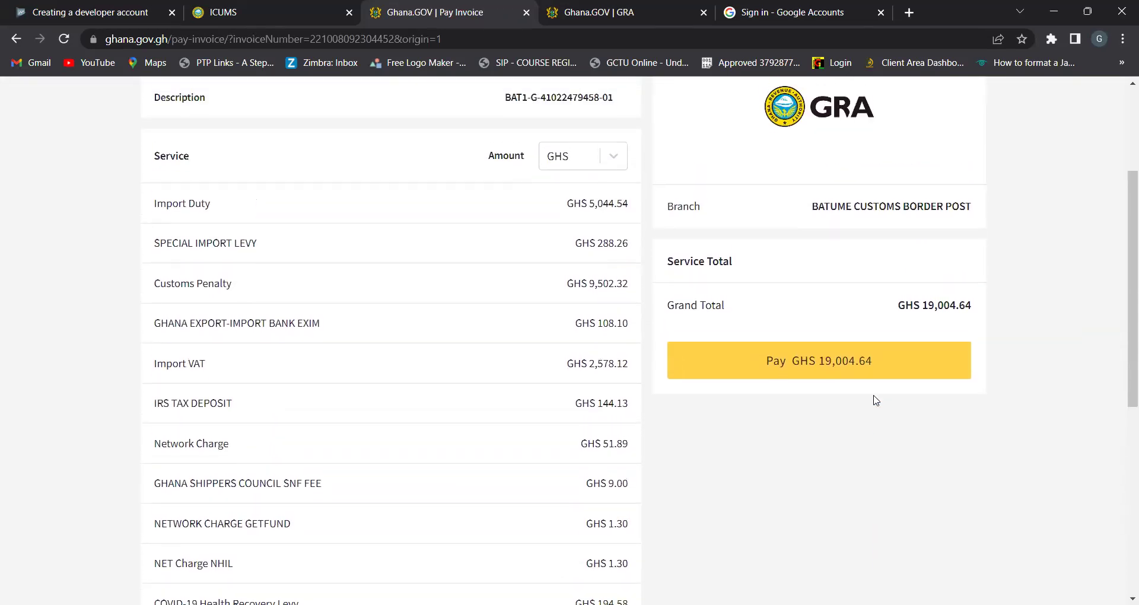
pyautogui.scroll(3, 877, 401)
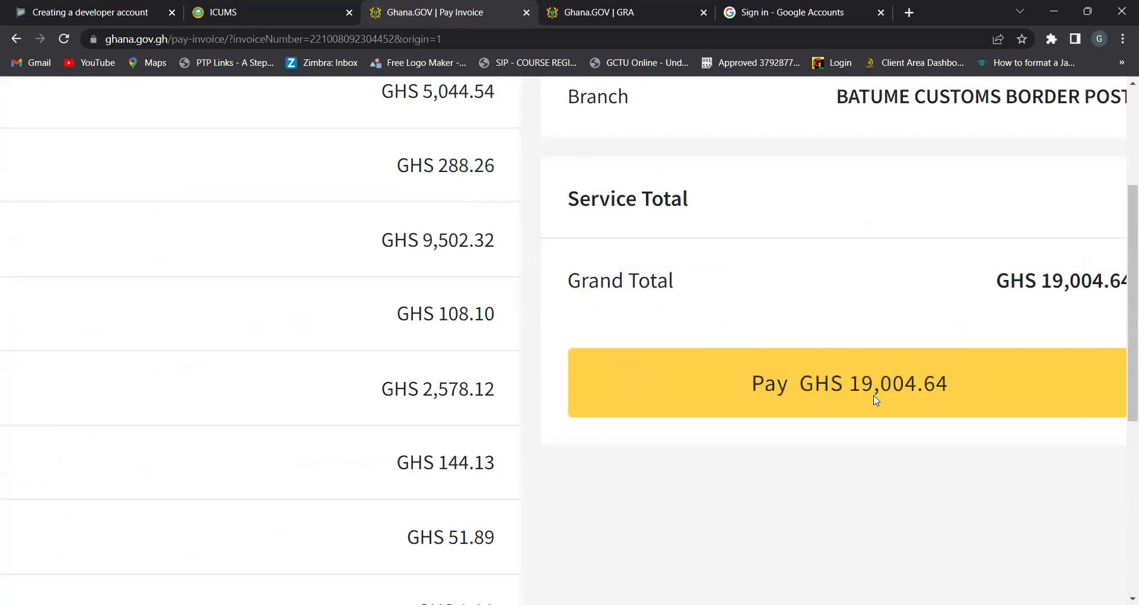
pyautogui.hscroll(3, 876, 401)
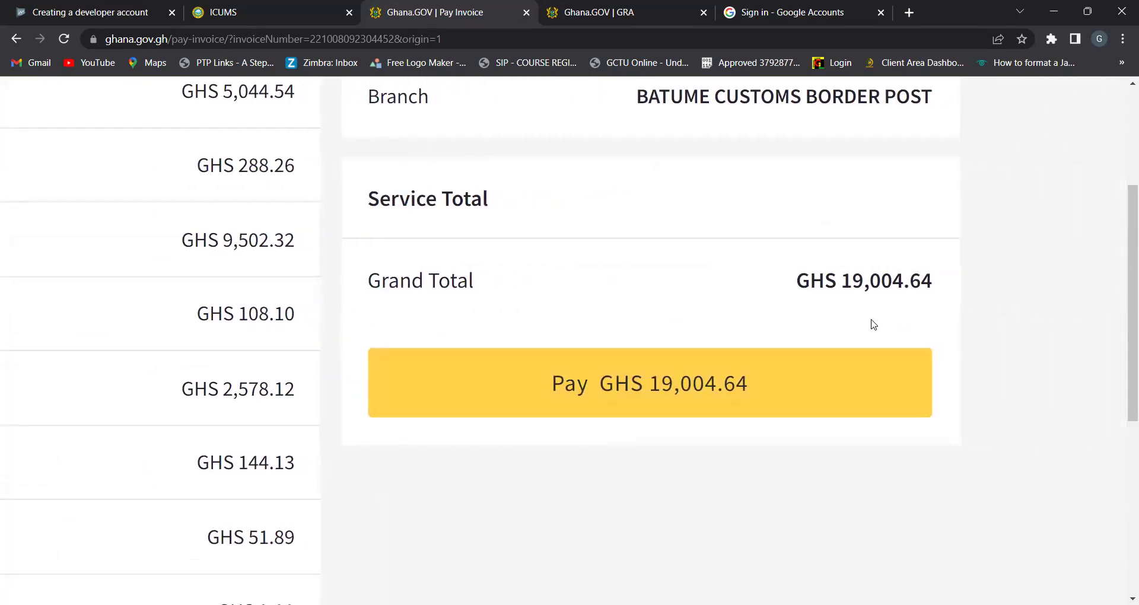
pyautogui.click(656, 375)
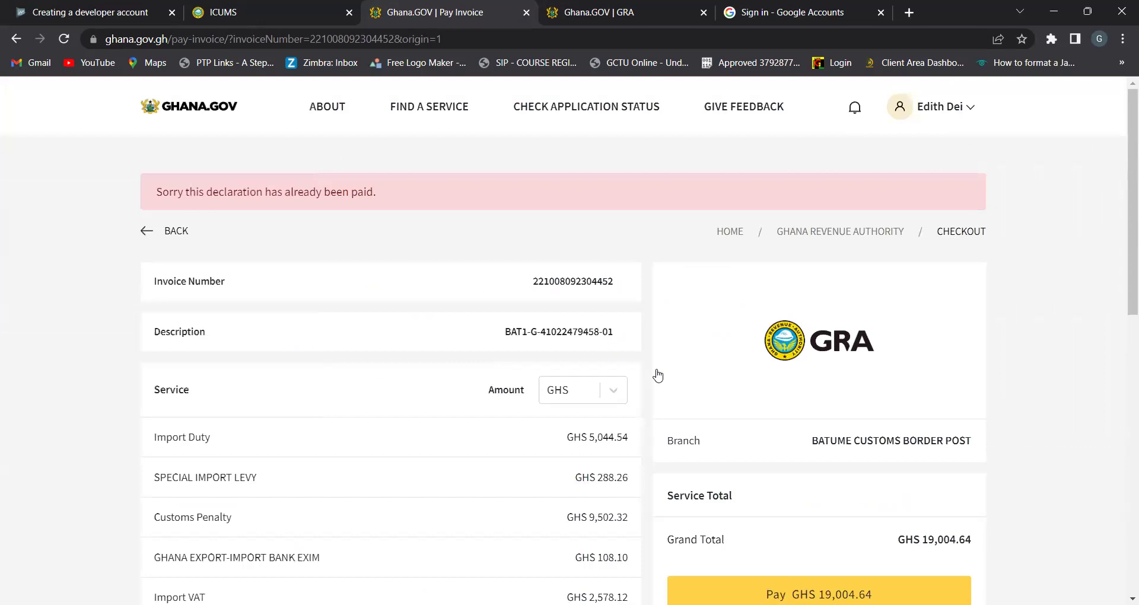
# Read the 'already been paid' error banner and go back to the invoice list
pyautogui.scroll(-2, 658, 376)
pyautogui.scroll(2, 658, 375)
pyautogui.scroll(5, 658, 376)
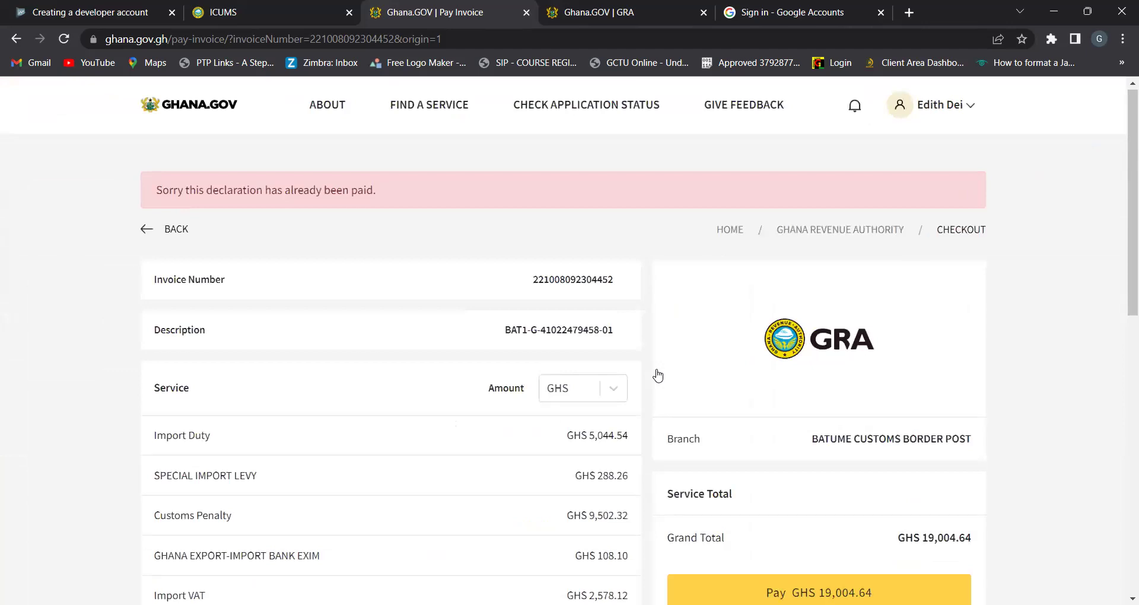
pyautogui.scroll(-2, 657, 375)
pyautogui.scroll(-1, 657, 376)
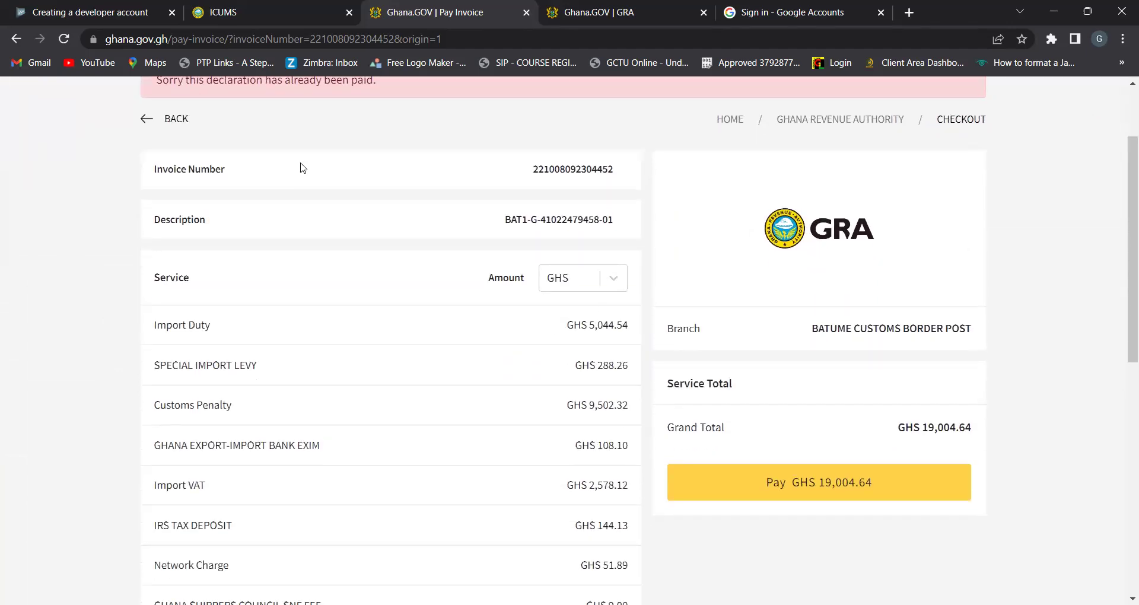
pyautogui.click(147, 124)
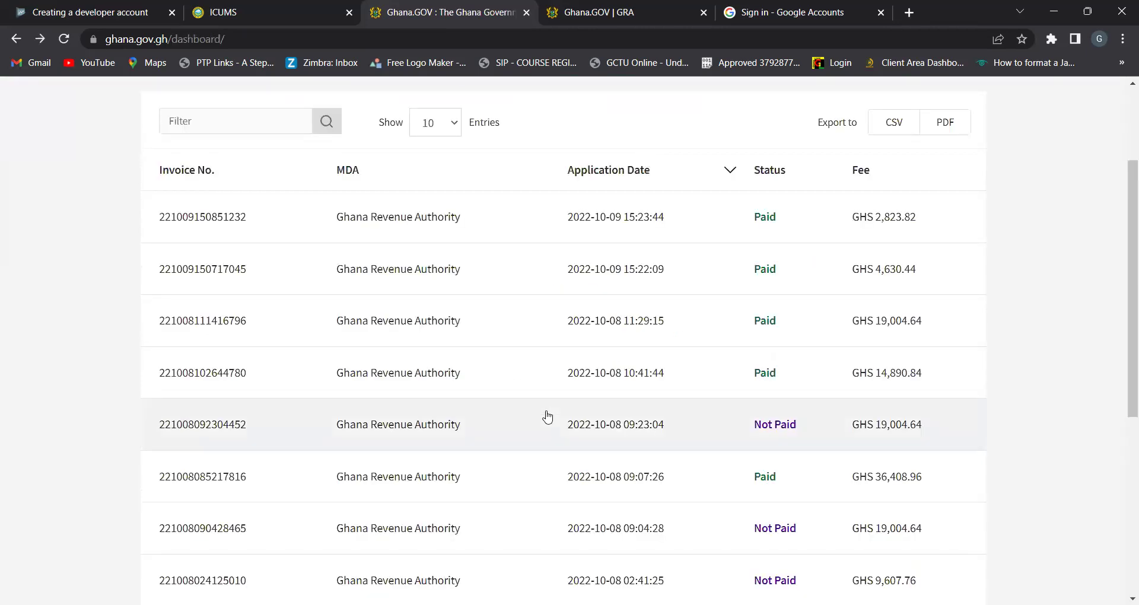
# Scan the My Invoices table for the Not Paid entries
pyautogui.scroll(-5, 547, 416)
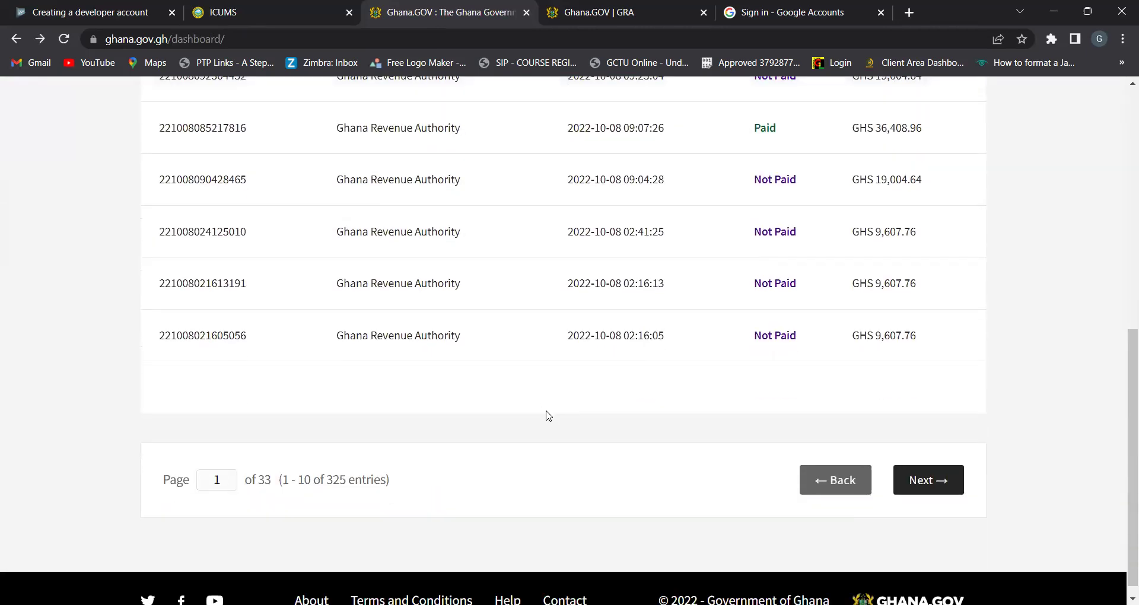
pyautogui.scroll(1, 547, 417)
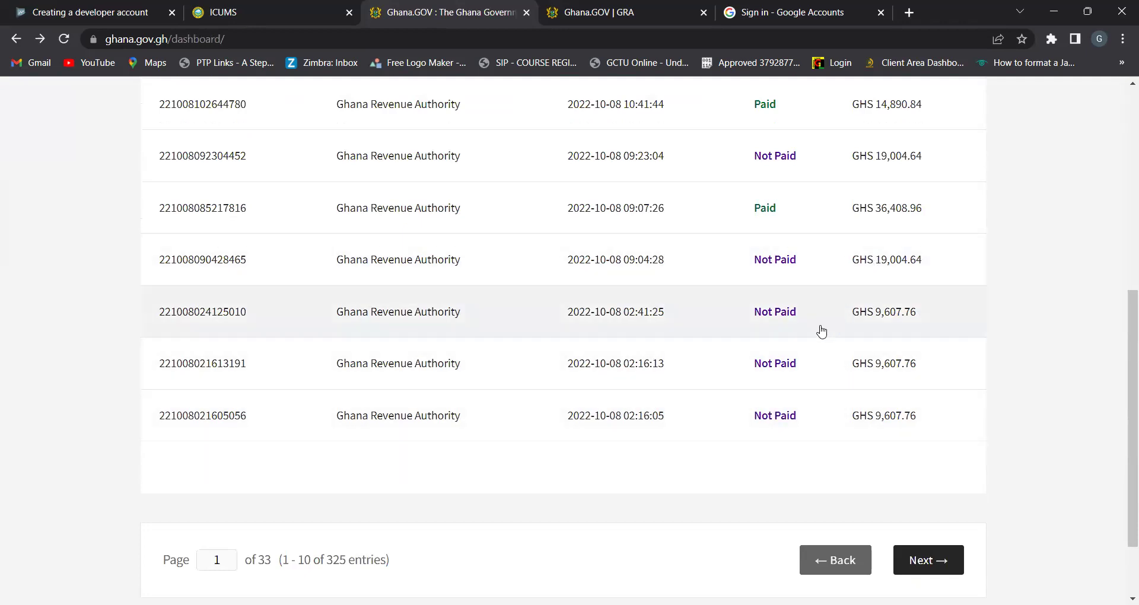
pyautogui.scroll(5, 822, 332)
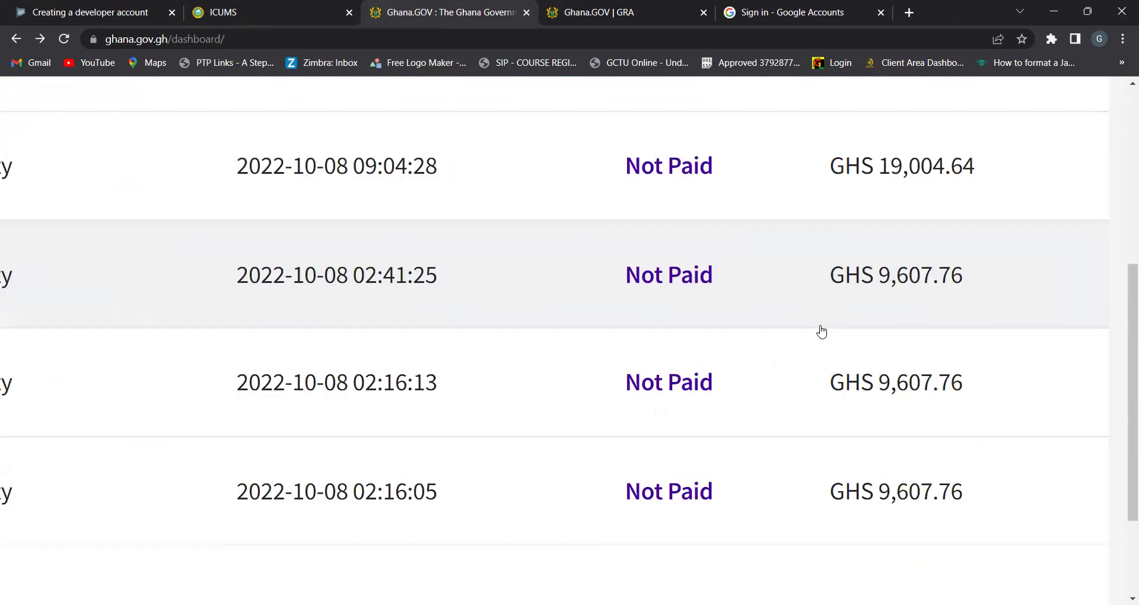
pyautogui.hscroll(3, 821, 331)
pyautogui.scroll(-2, 822, 332)
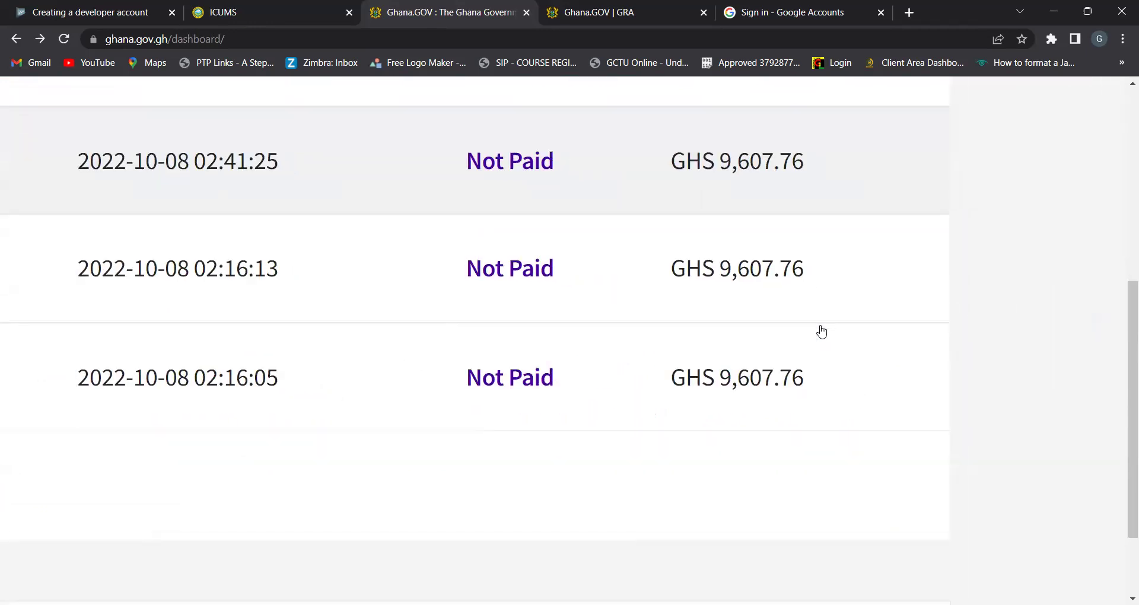
pyautogui.hscroll(2, 822, 332)
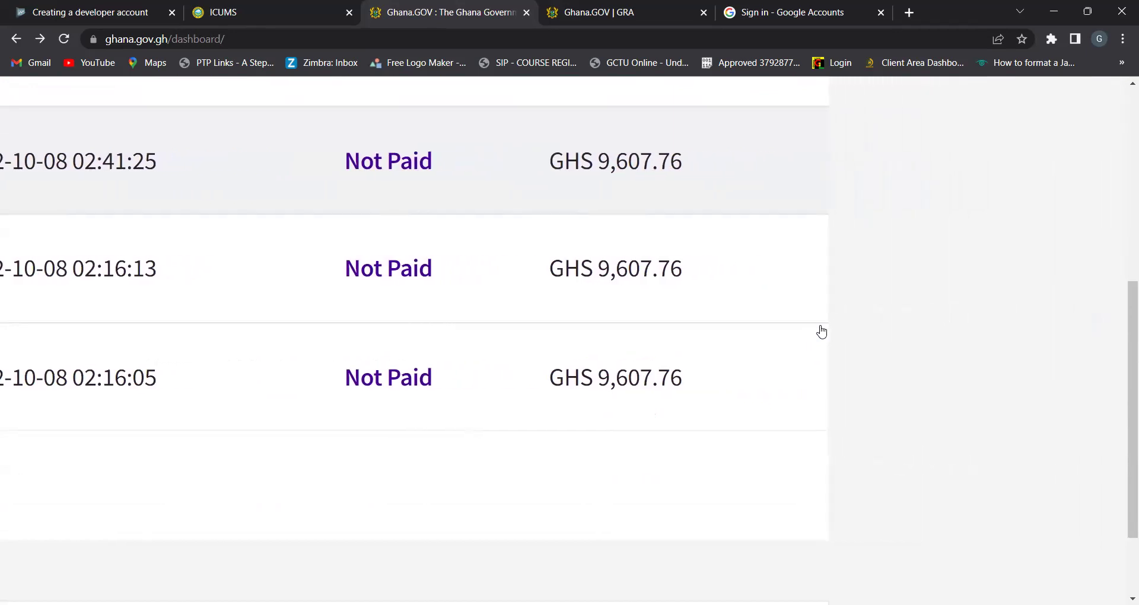
pyautogui.hscroll(-10, 822, 332)
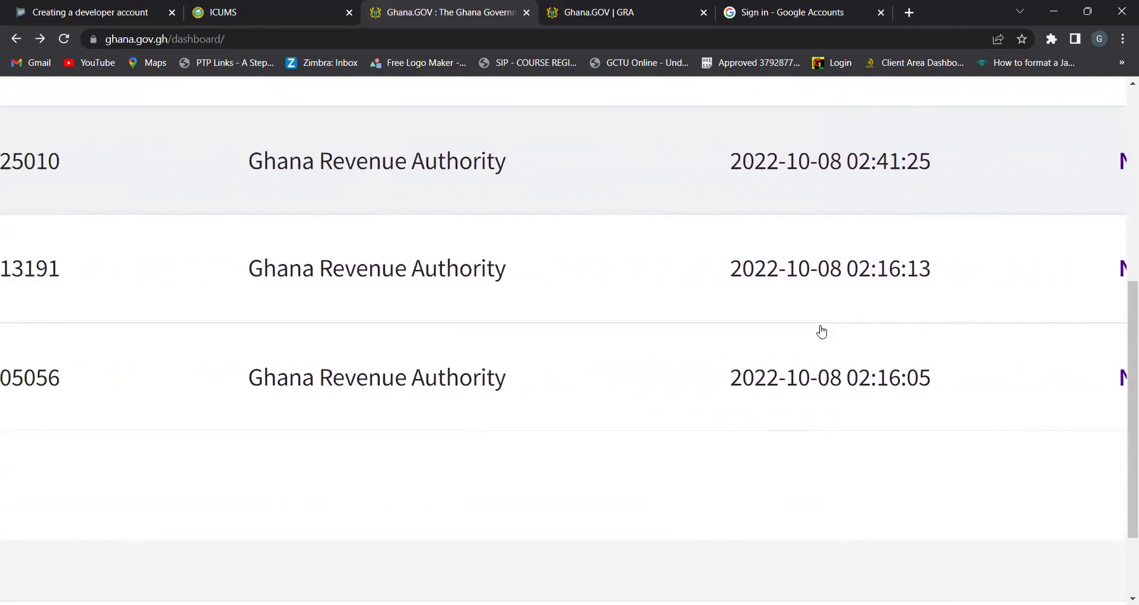
pyautogui.hscroll(-2, 822, 332)
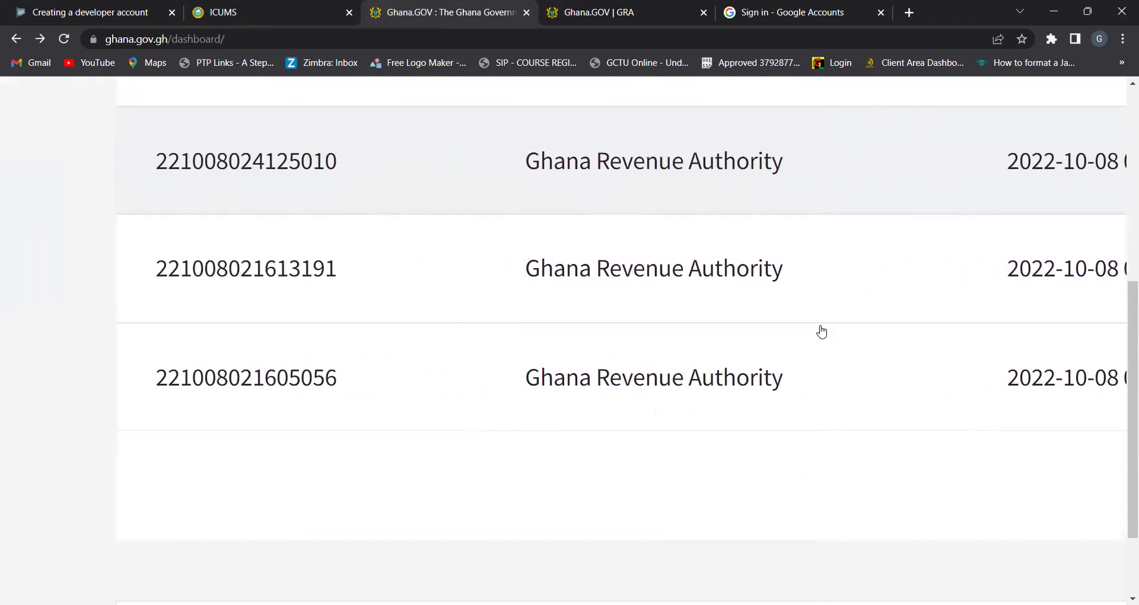
pyautogui.keyDown('ctrl'); pyautogui.scroll(5, 822, 332); pyautogui.keyUp('ctrl')
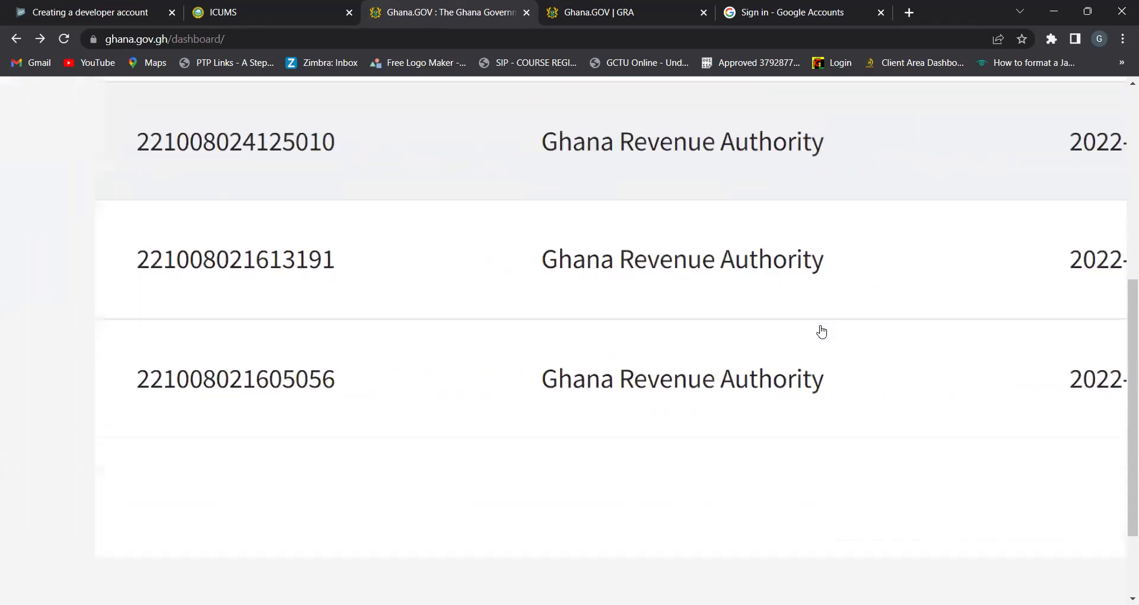
pyautogui.scroll(-1, 821, 332)
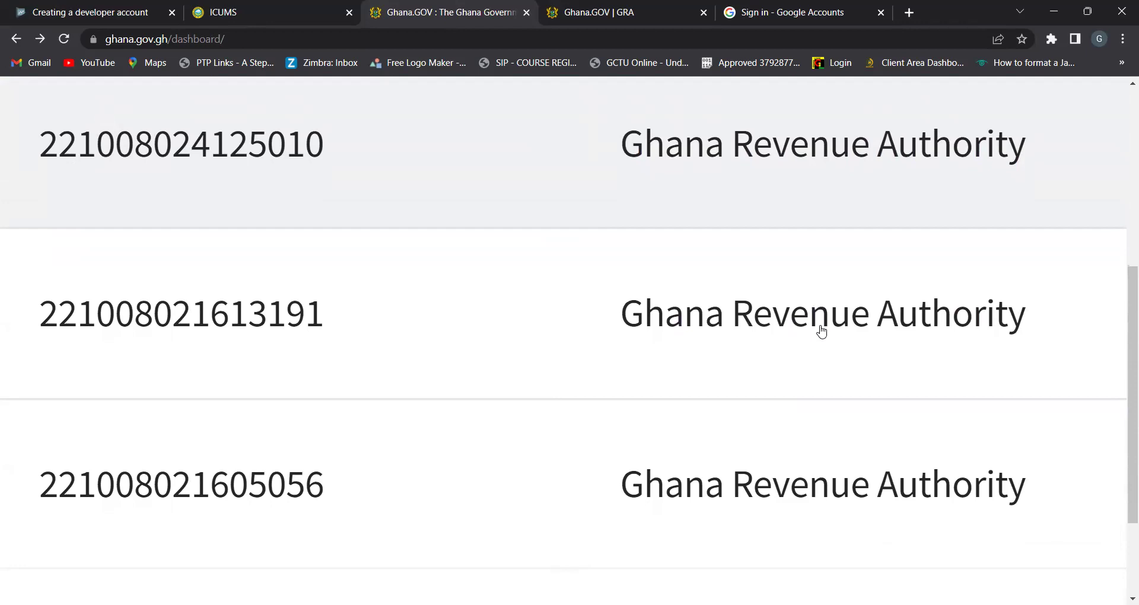
pyautogui.scroll(-1, 822, 332)
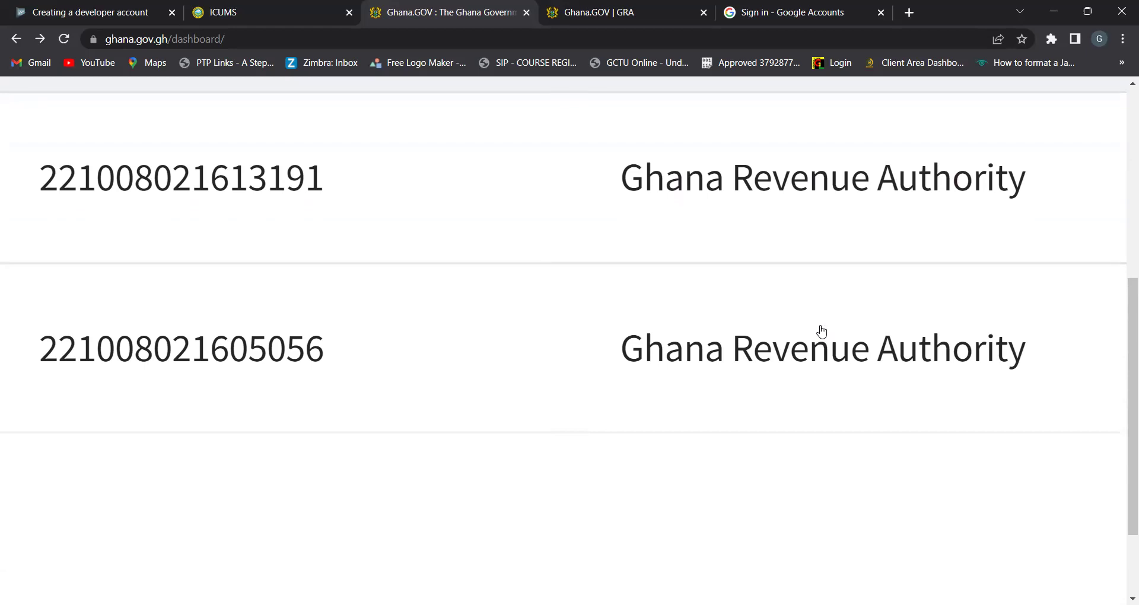
pyautogui.scroll(1, 822, 331)
pyautogui.hotkey('ctrl', '-')
pyautogui.hotkey('ctrl', '-')
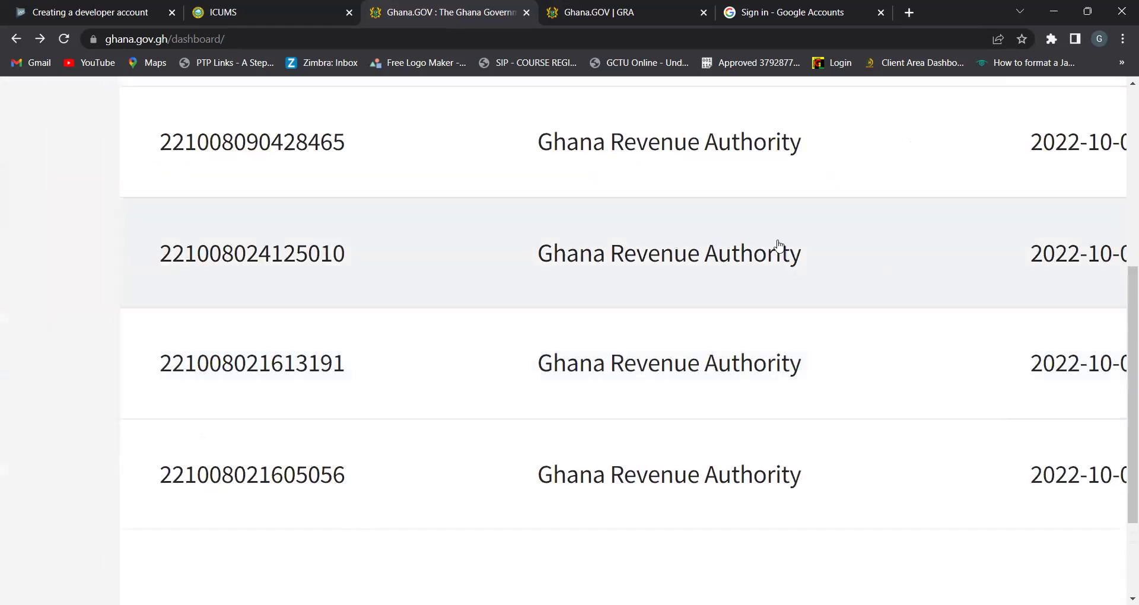
pyautogui.click(294, 259)
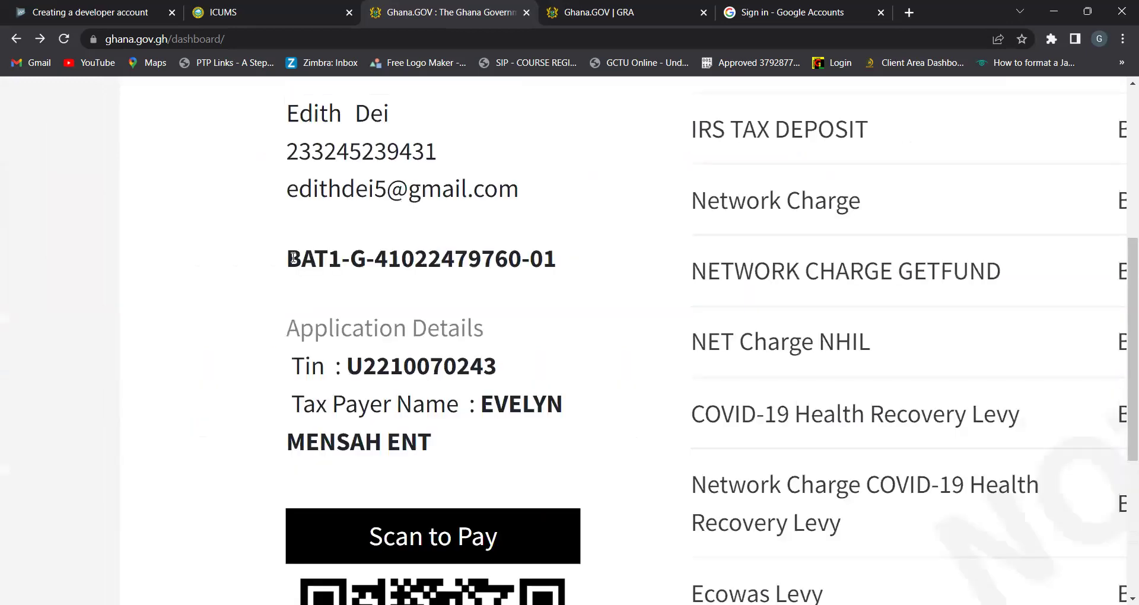
# Scroll through the 02:41:25 invoice details, then go back to My Invoices
pyautogui.hscroll(5, 294, 257)
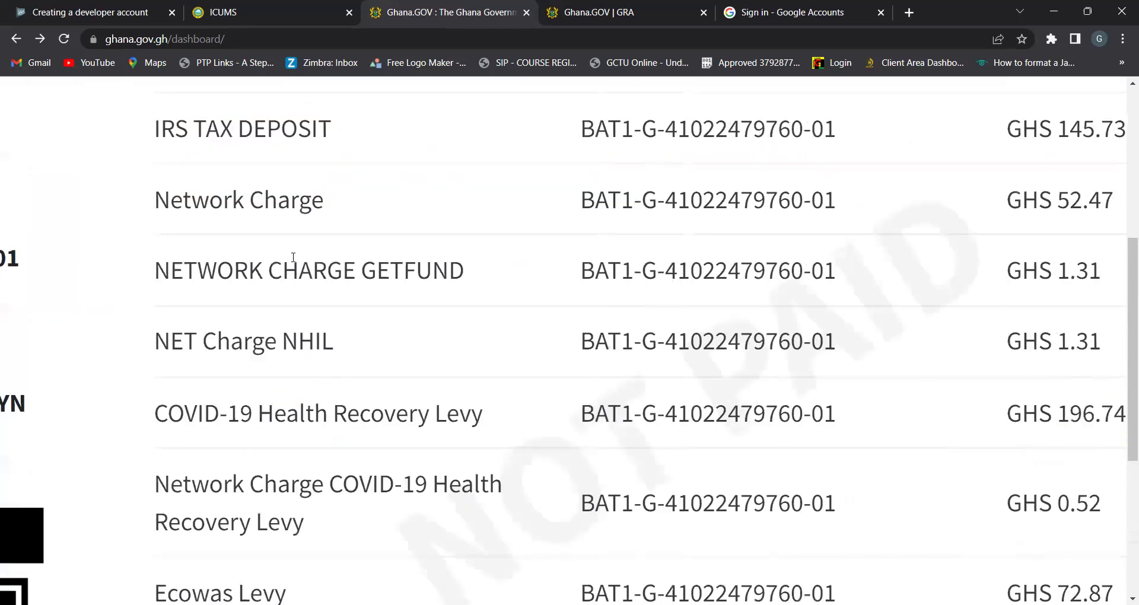
pyautogui.hscroll(1, 294, 258)
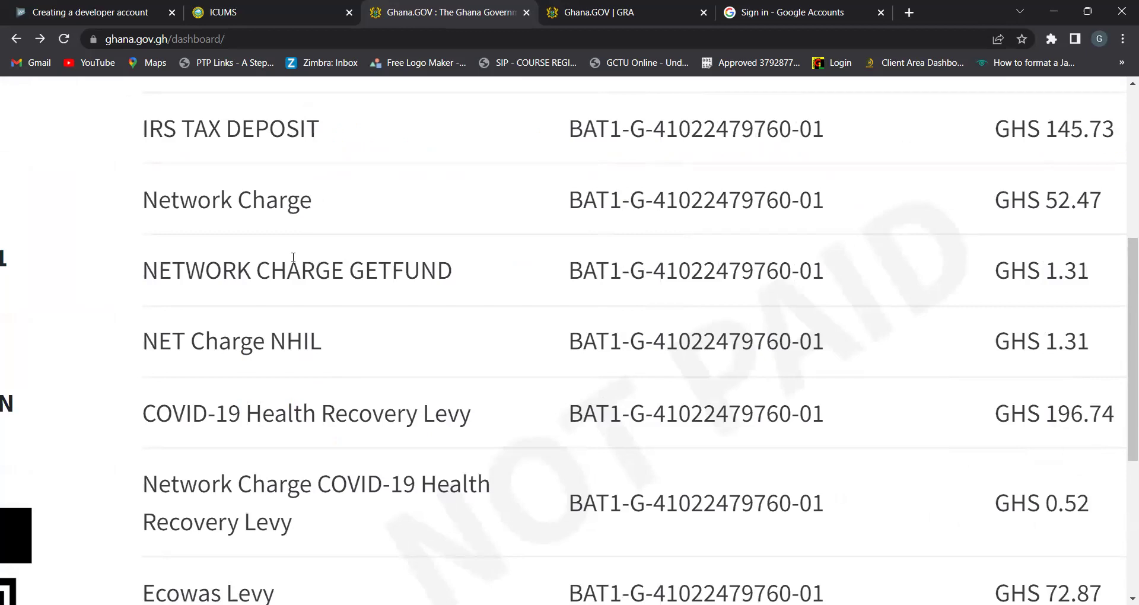
pyautogui.scroll(-3, 293, 258)
pyautogui.scroll(-1, 293, 258)
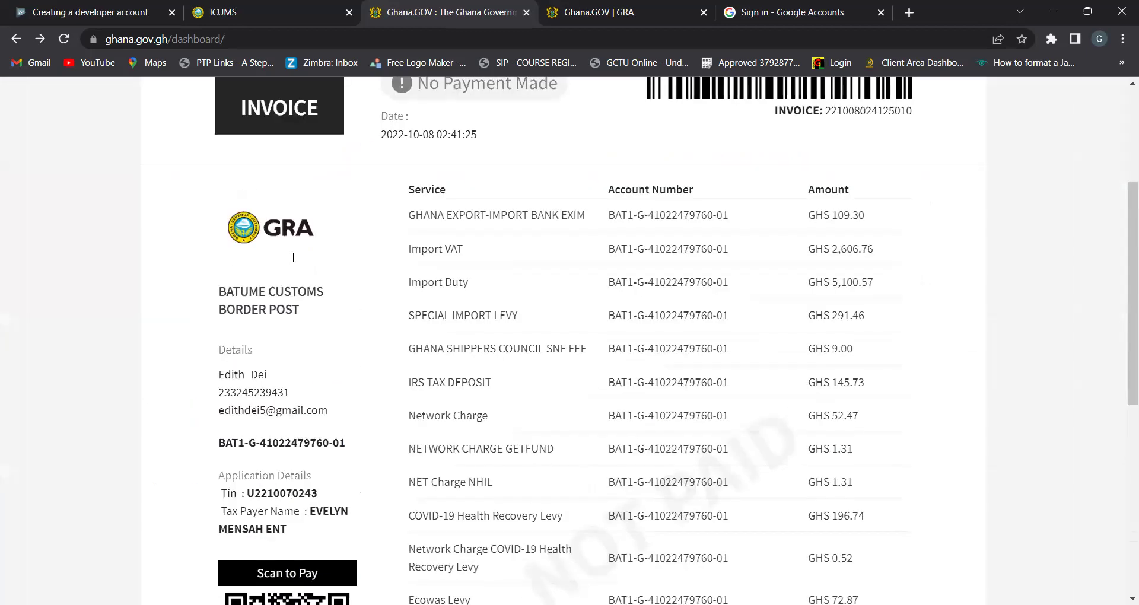
pyautogui.scroll(-1, 293, 258)
pyautogui.scroll(1, 293, 258)
pyautogui.scroll(2, 293, 257)
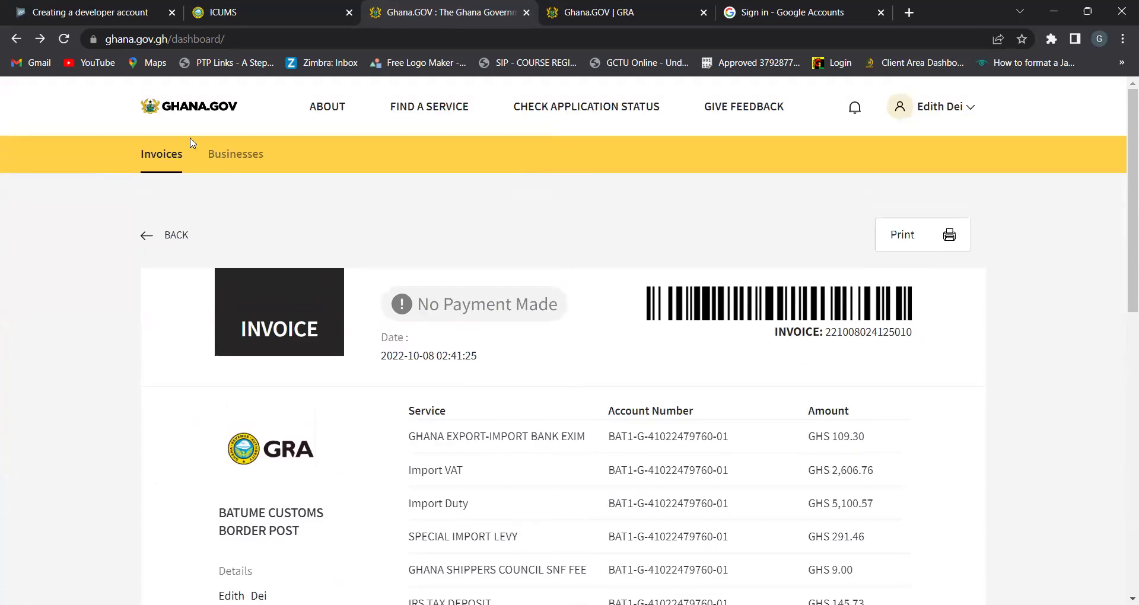
pyautogui.click(161, 238)
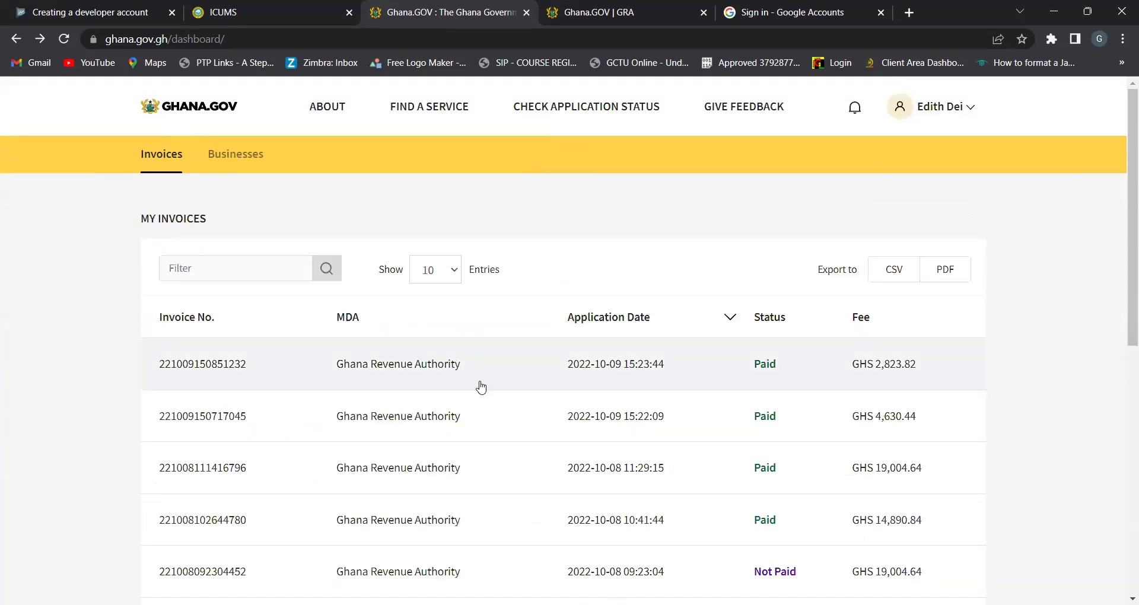
pyautogui.scroll(-6, 488, 394)
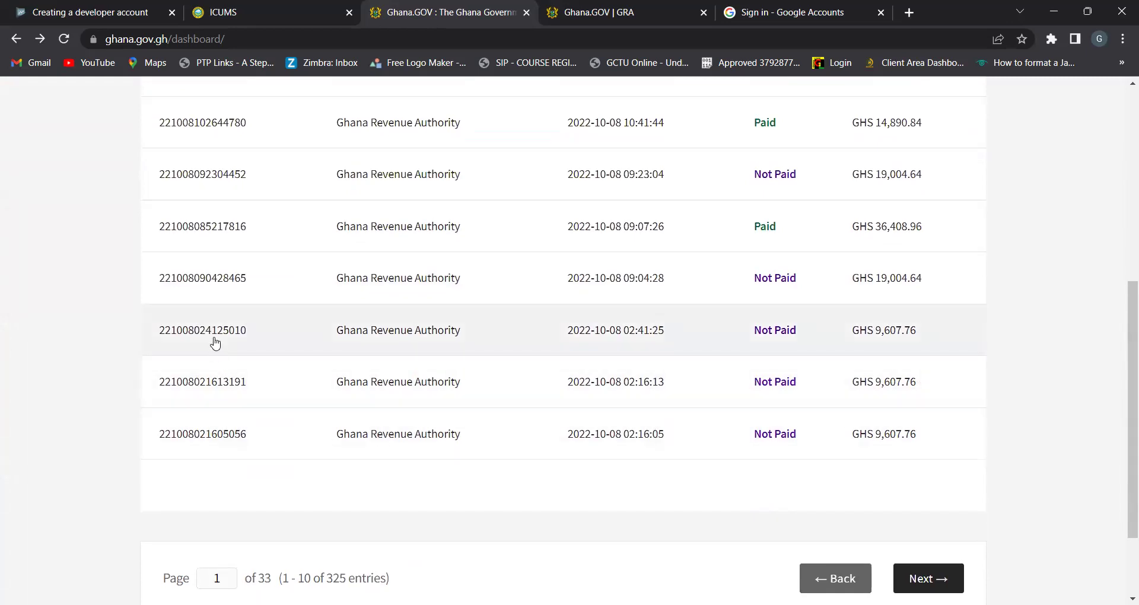
pyautogui.click(216, 339)
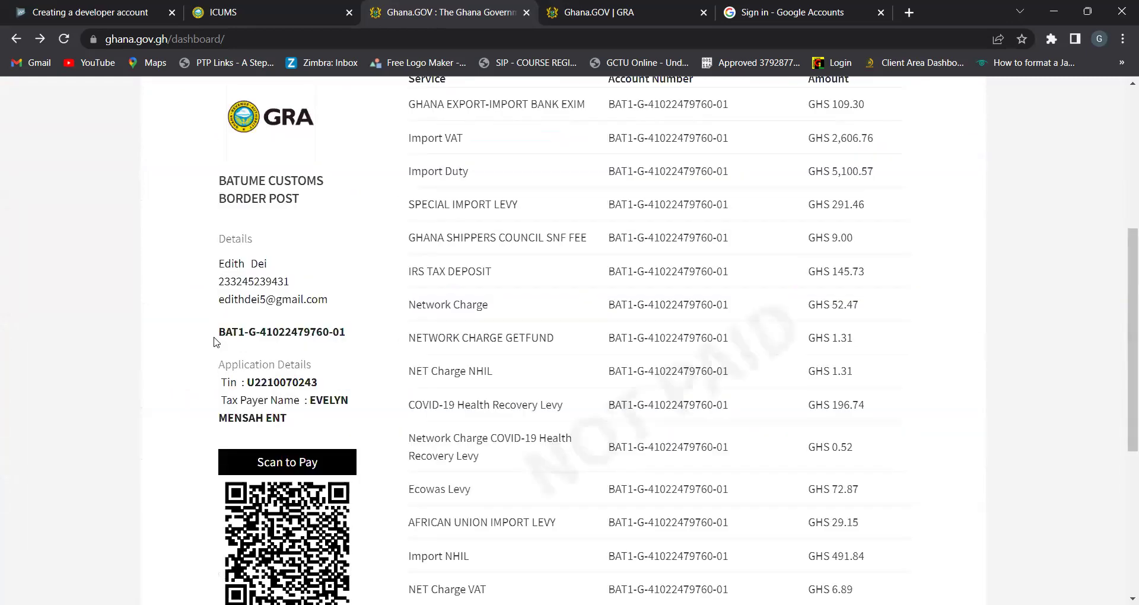
pyautogui.scroll(5, 217, 340)
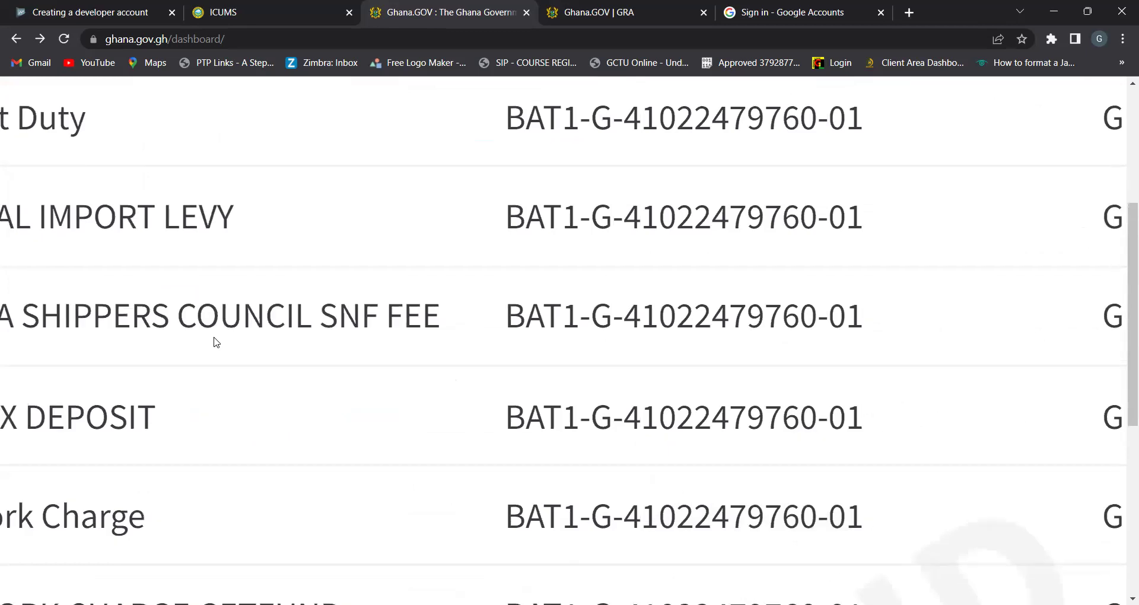
pyautogui.scroll(-5, 217, 342)
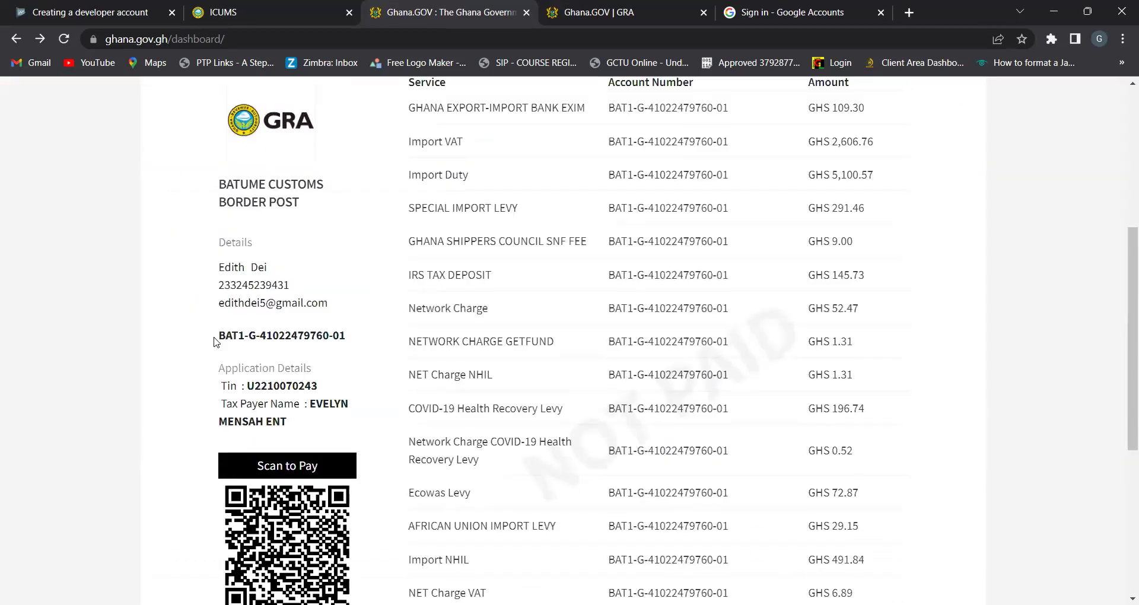
pyautogui.scroll(5, 215, 342)
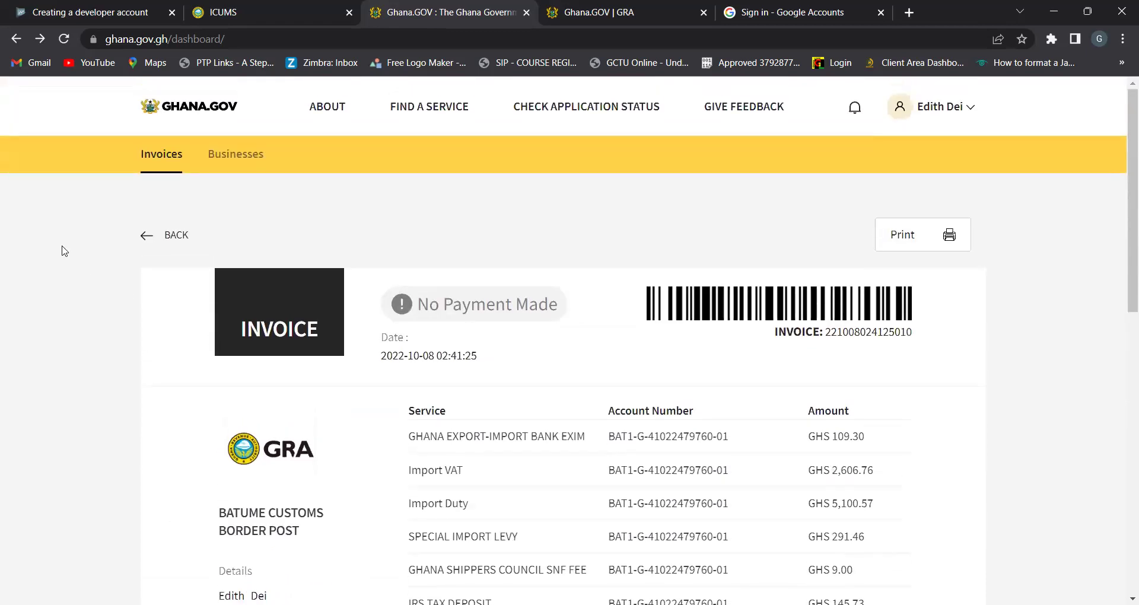
# Return to My Invoices and open the 02:16:13 GHS 9,607.76 invoice for comparison
pyautogui.click(178, 239)
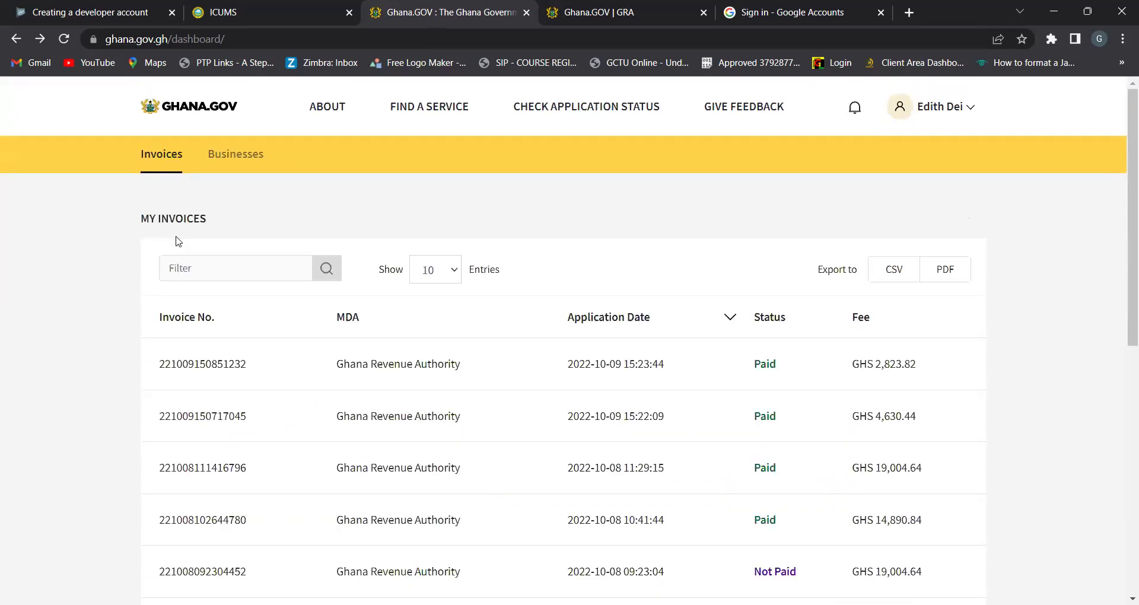
pyautogui.scroll(-5, 178, 241)
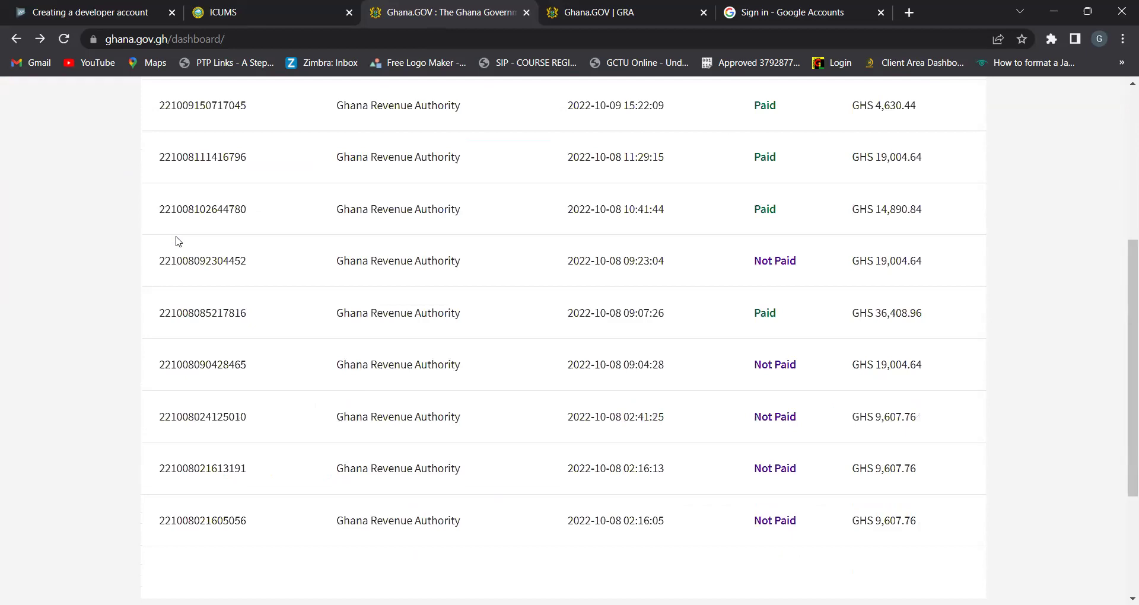
pyautogui.scroll(-2, 178, 241)
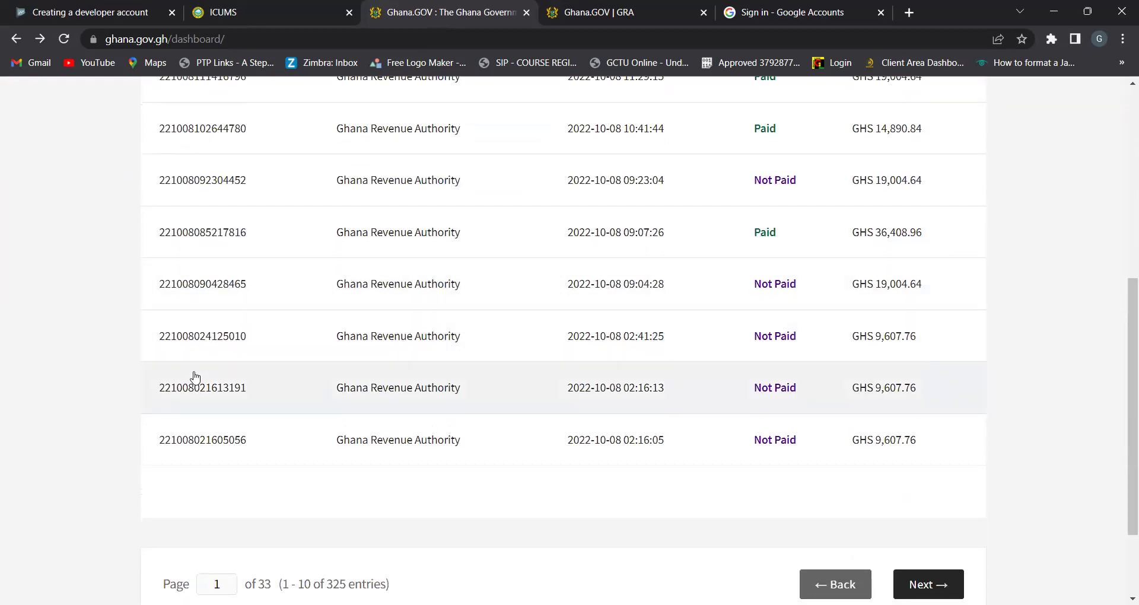
pyautogui.click(201, 449)
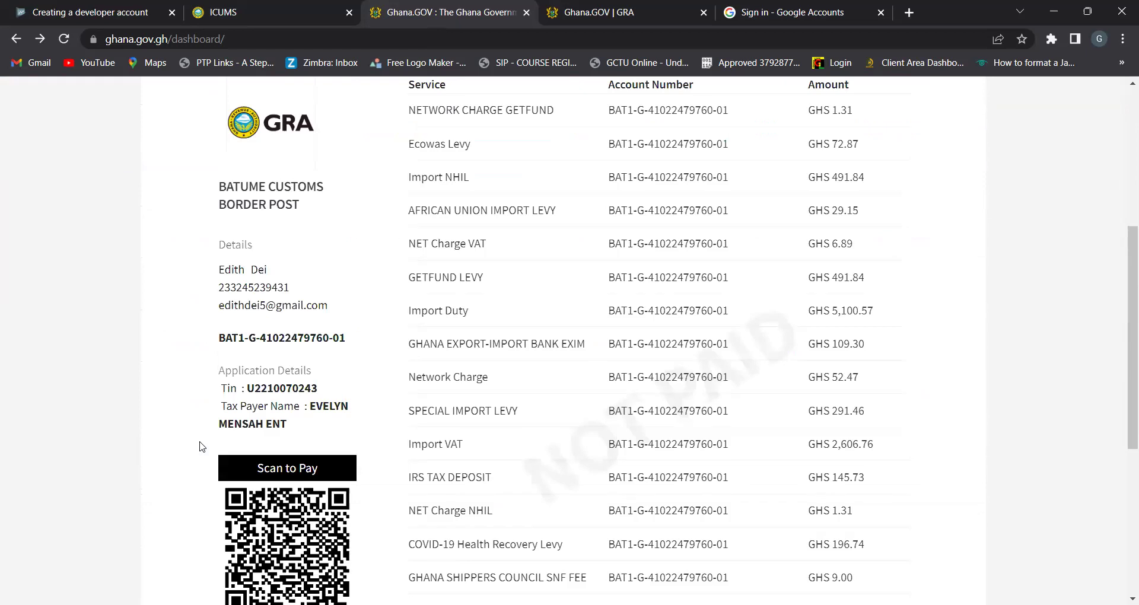
pyautogui.scroll(4, 200, 447)
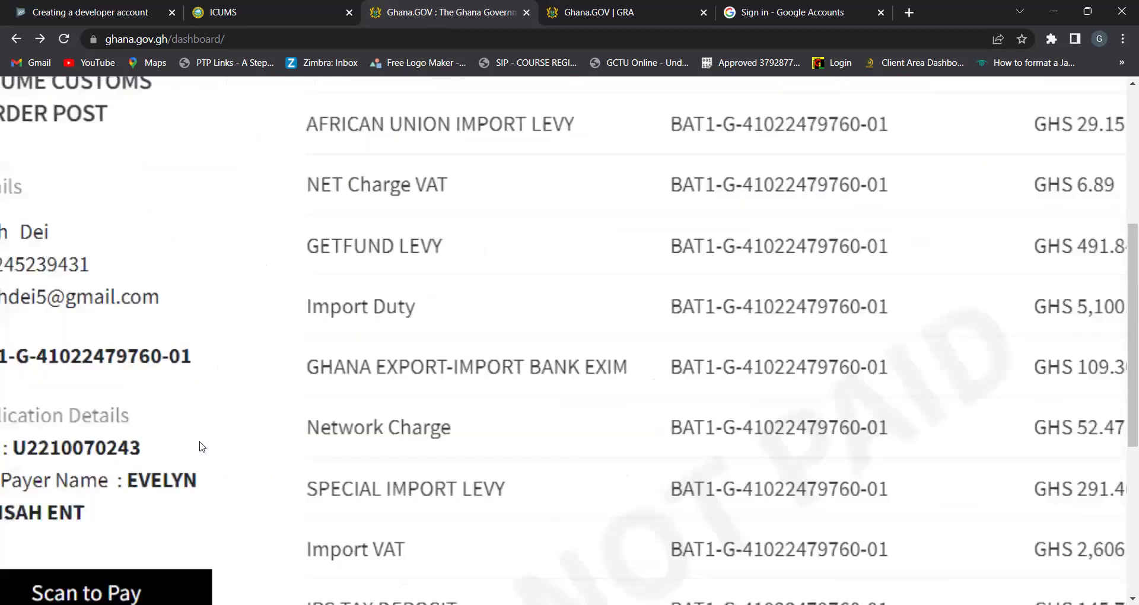
pyautogui.scroll(5, 200, 446)
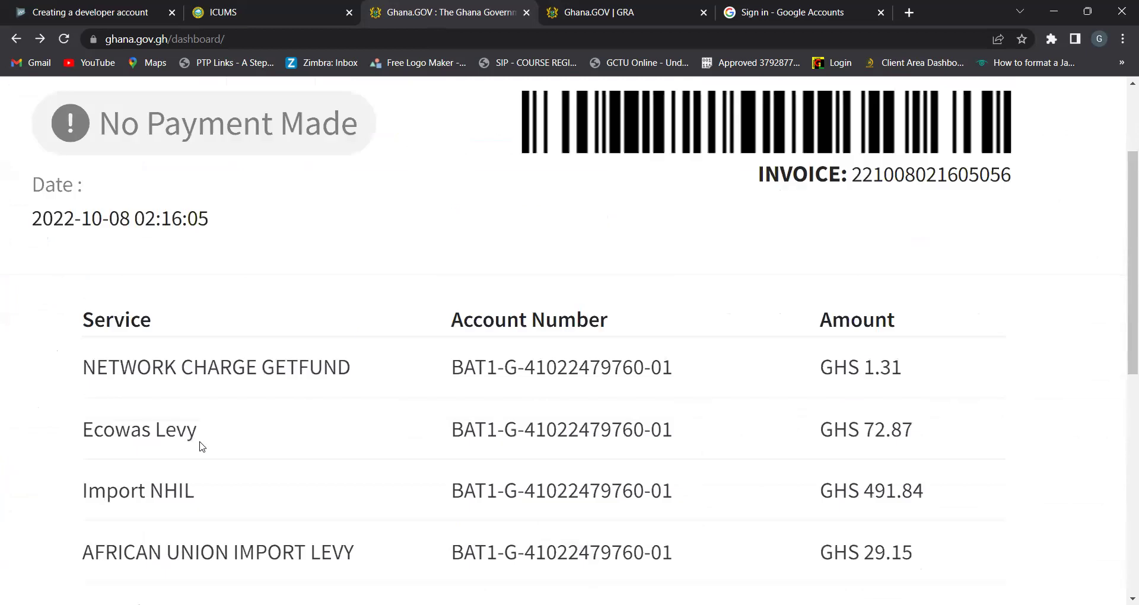
pyautogui.hscroll(-1, 202, 447)
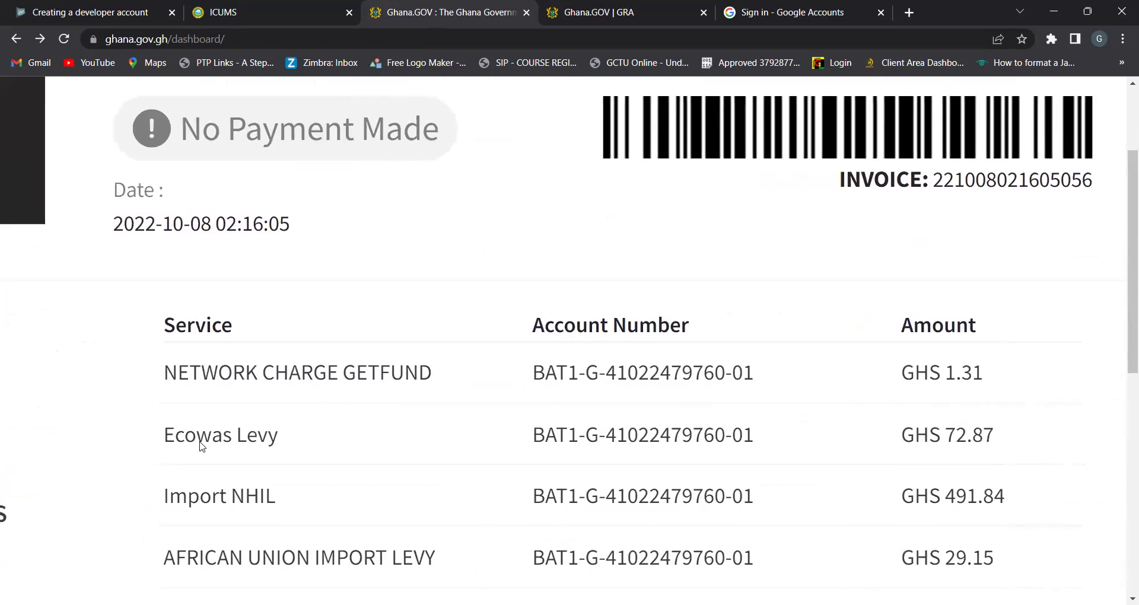
pyautogui.hscroll(3, 202, 447)
pyautogui.scroll(4, 200, 446)
pyautogui.scroll(-8, 200, 446)
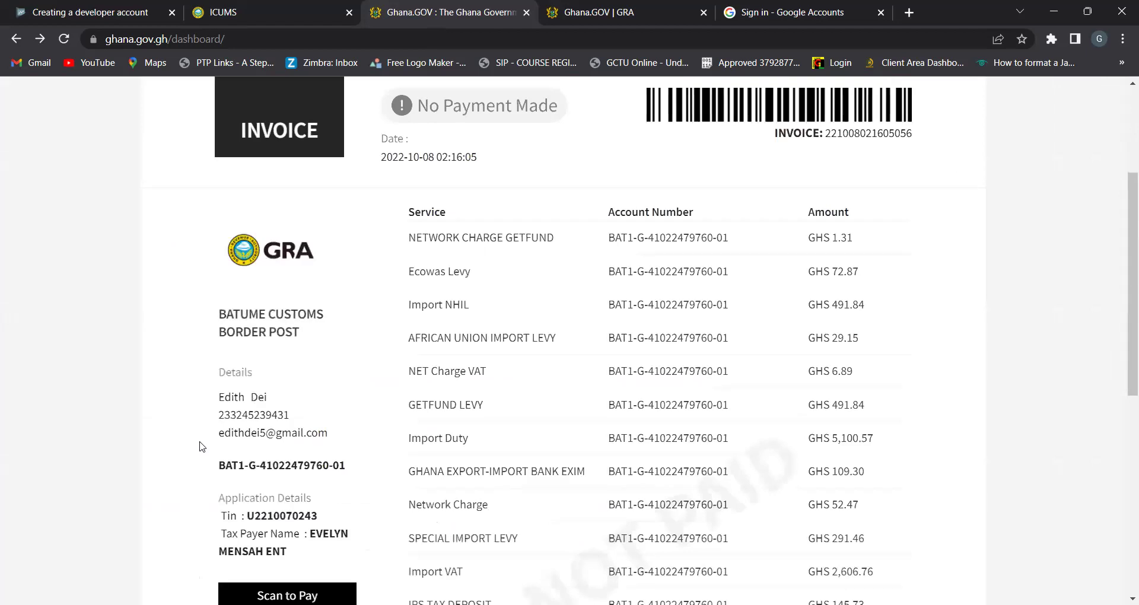
pyautogui.scroll(4, 200, 447)
pyautogui.scroll(3, 200, 446)
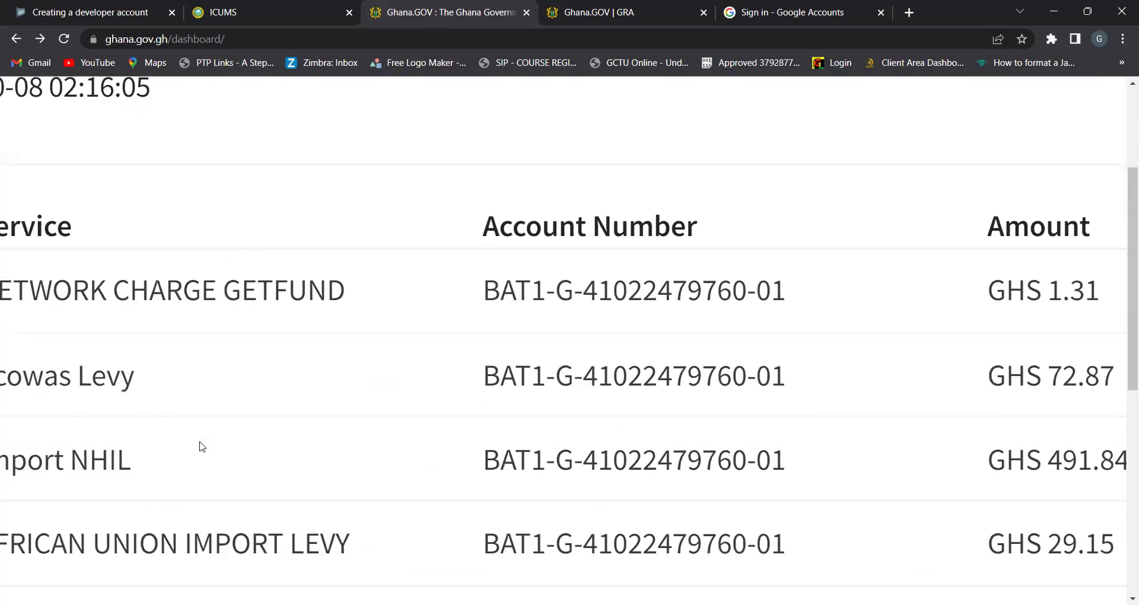
pyautogui.scroll(-2, 200, 446)
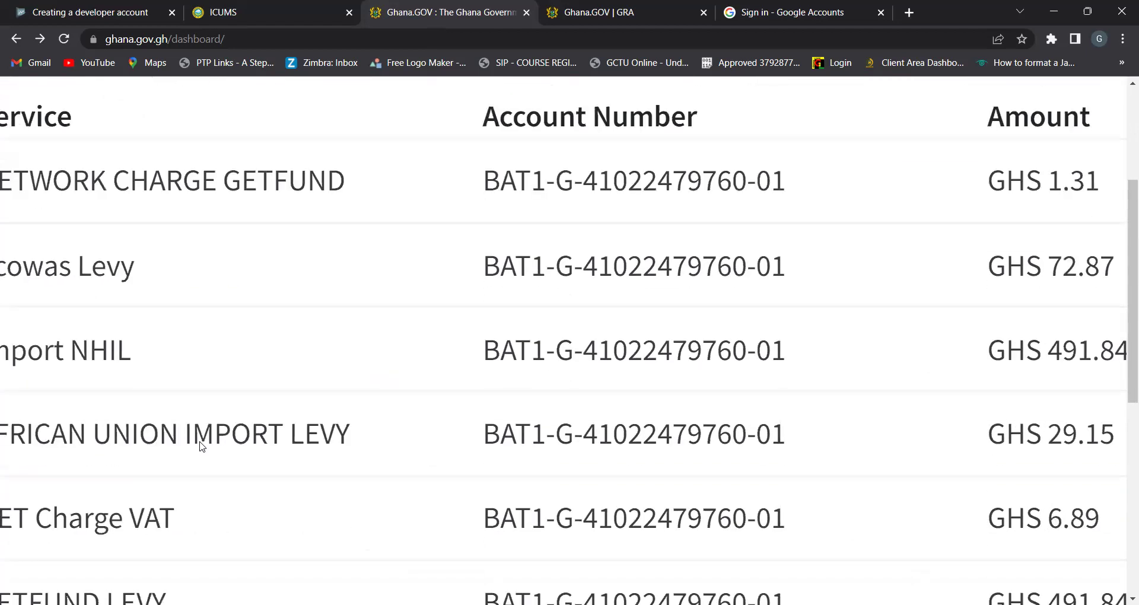
pyautogui.scroll(-3, 200, 447)
pyautogui.scroll(-2, 200, 446)
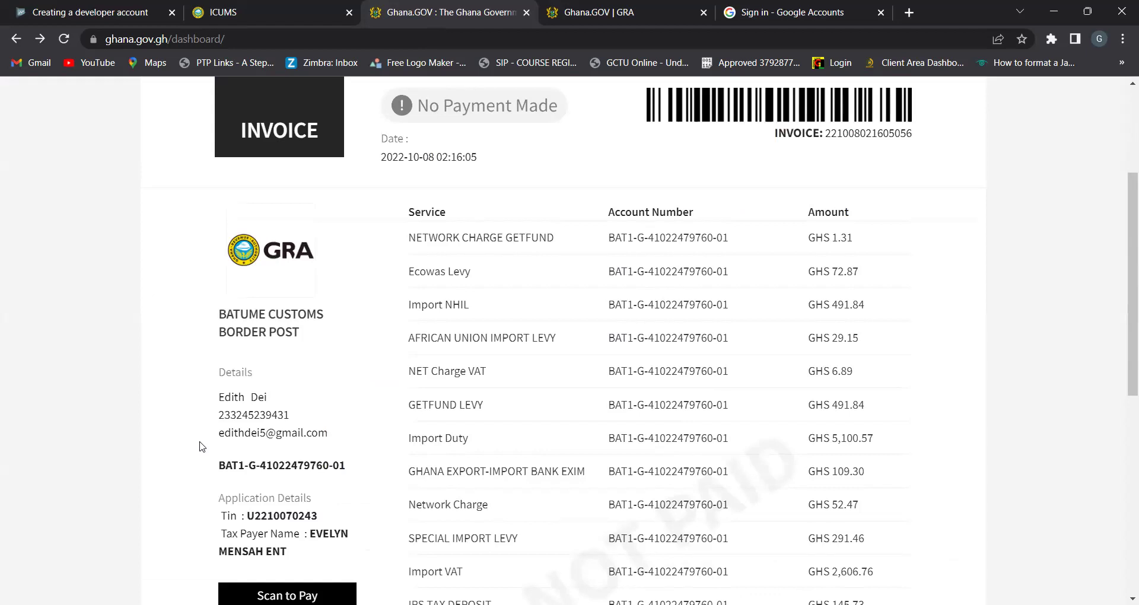
# Inspect its Batume Customs Border Post levies, such as Import NHIL GHS 491.84
pyautogui.scroll(1, 202, 447)
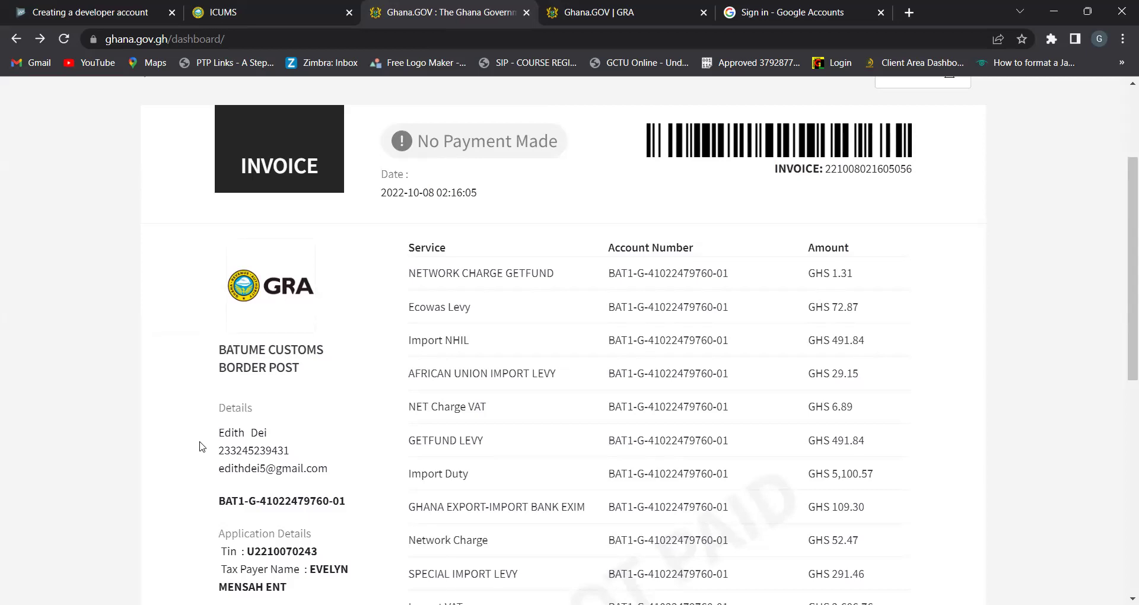
pyautogui.scroll(3, 203, 446)
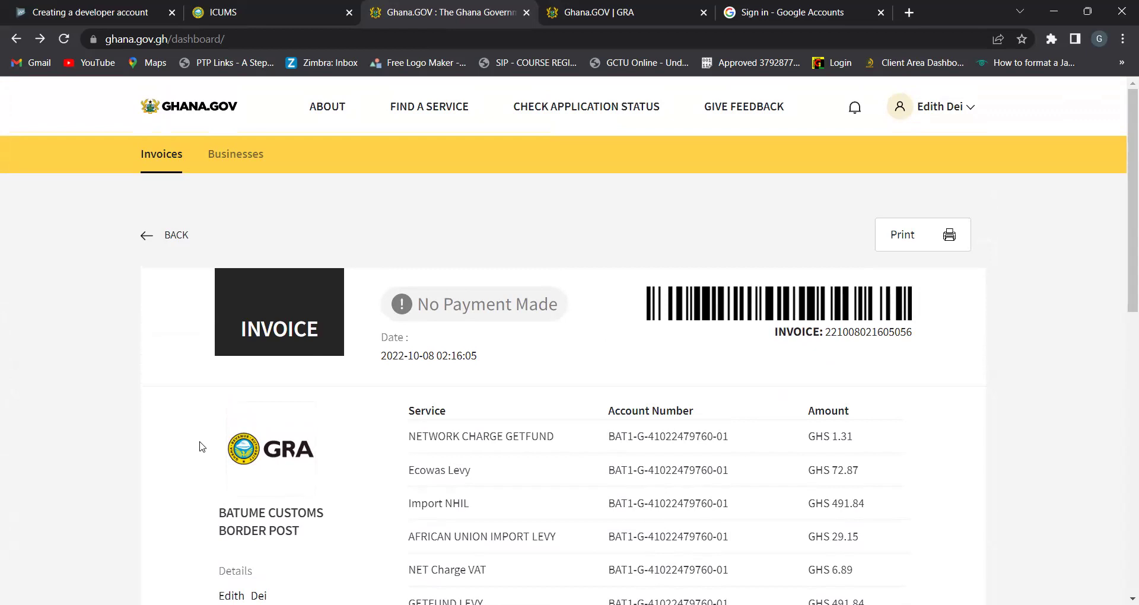
pyautogui.scroll(5, 398, 482)
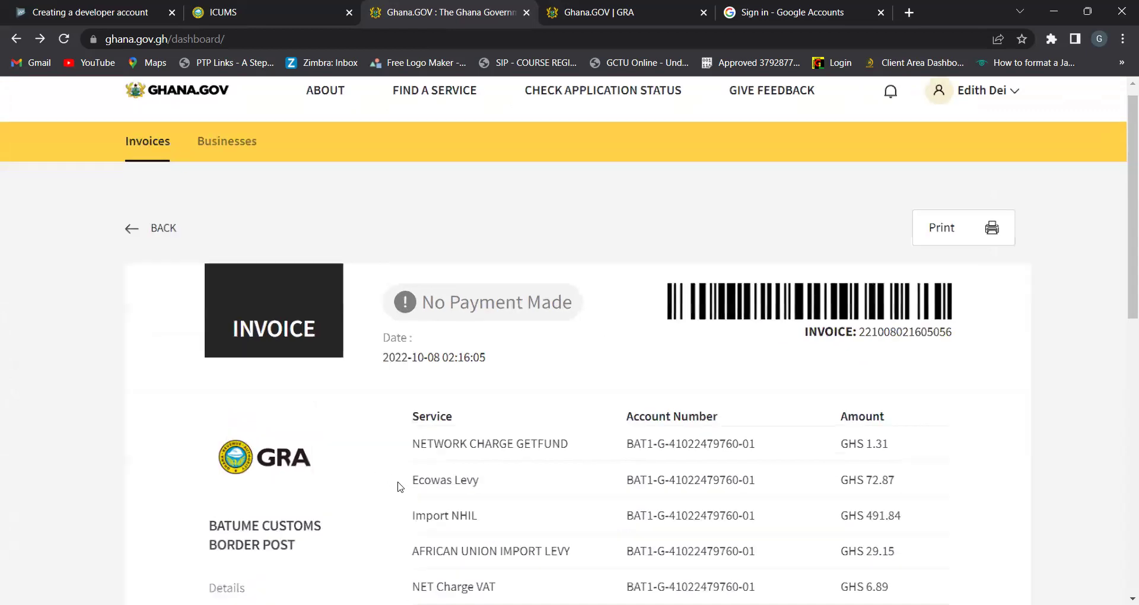
pyautogui.hscroll(-3, 400, 487)
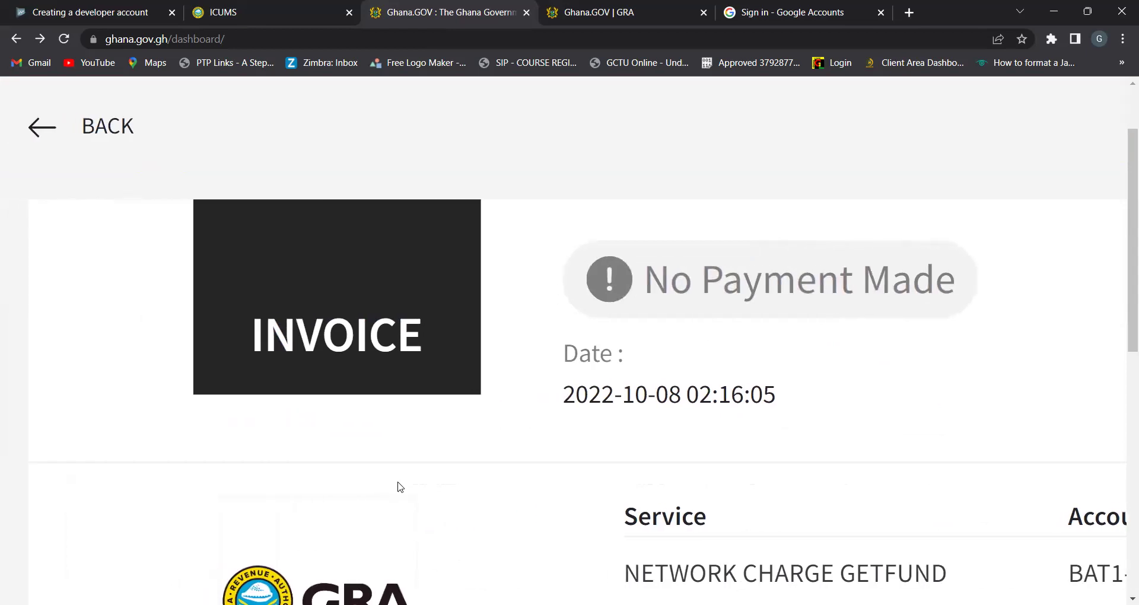
pyautogui.scroll(-2, 400, 487)
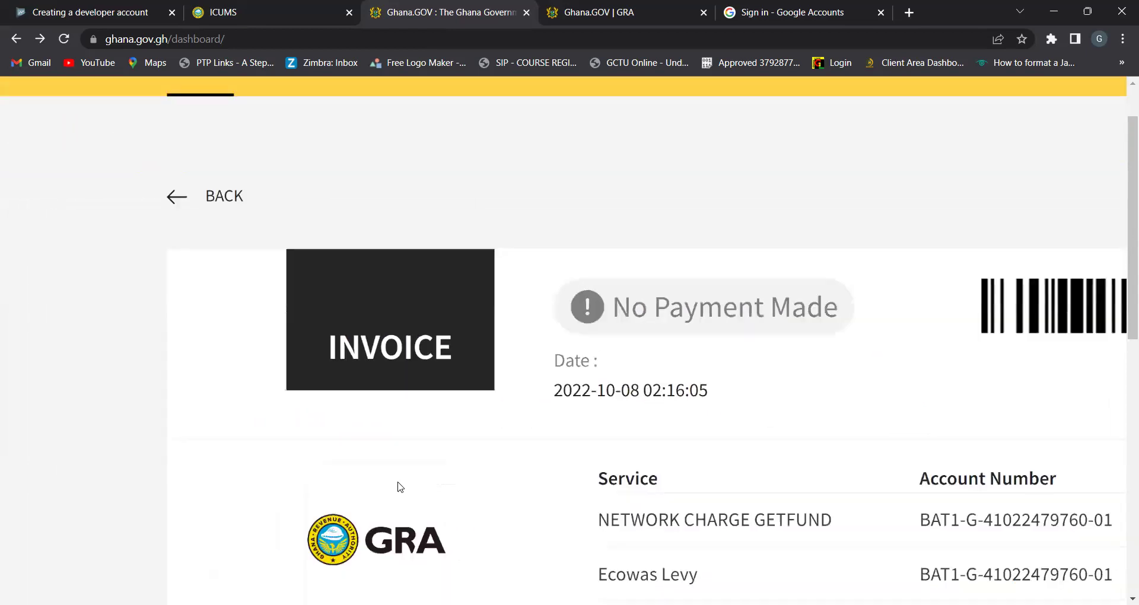
pyautogui.scroll(-3, 401, 487)
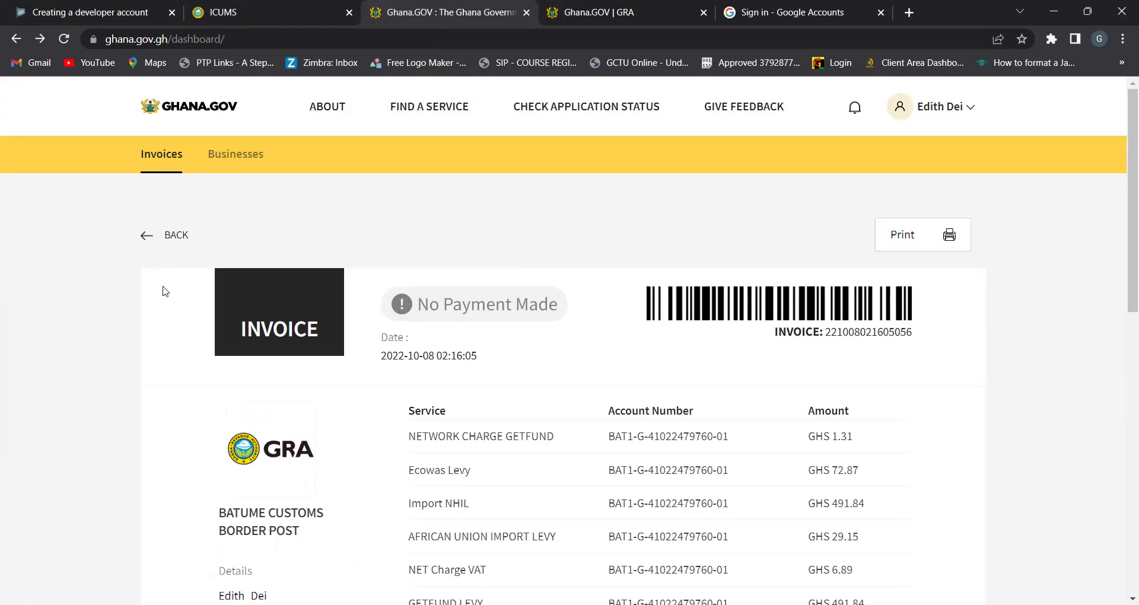
pyautogui.click(149, 235)
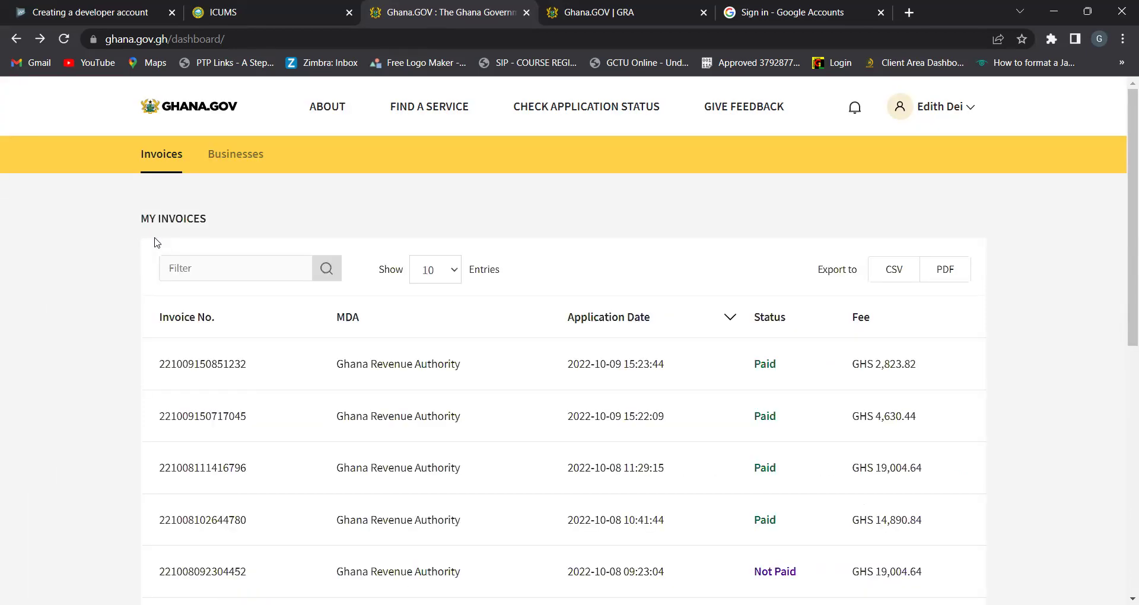
pyautogui.scroll(-8, 156, 242)
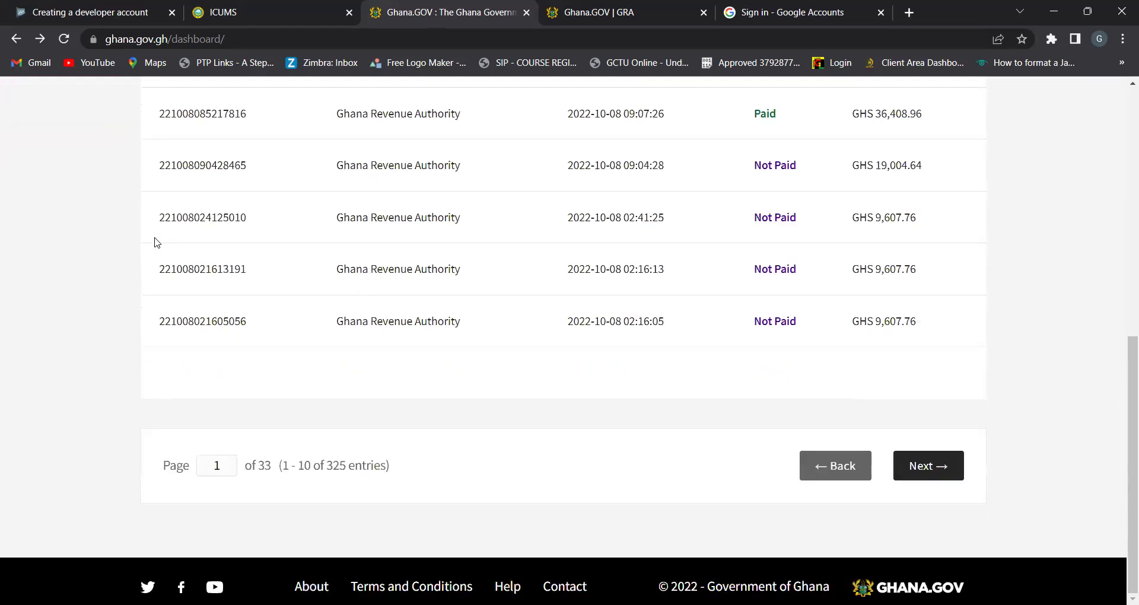
pyautogui.scroll(8, 156, 242)
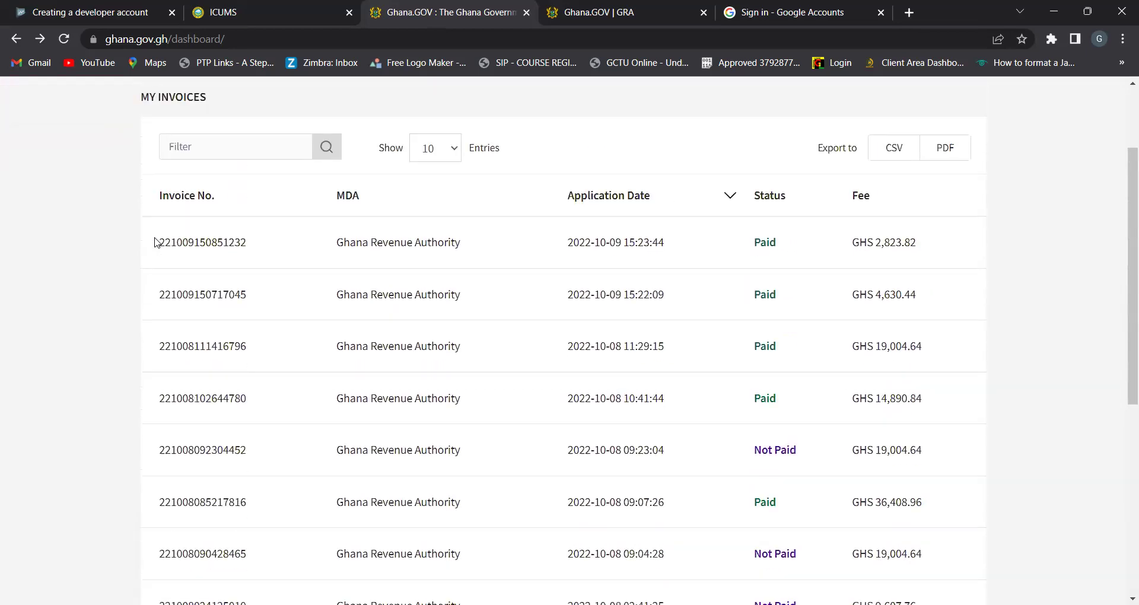
pyautogui.click(445, 231)
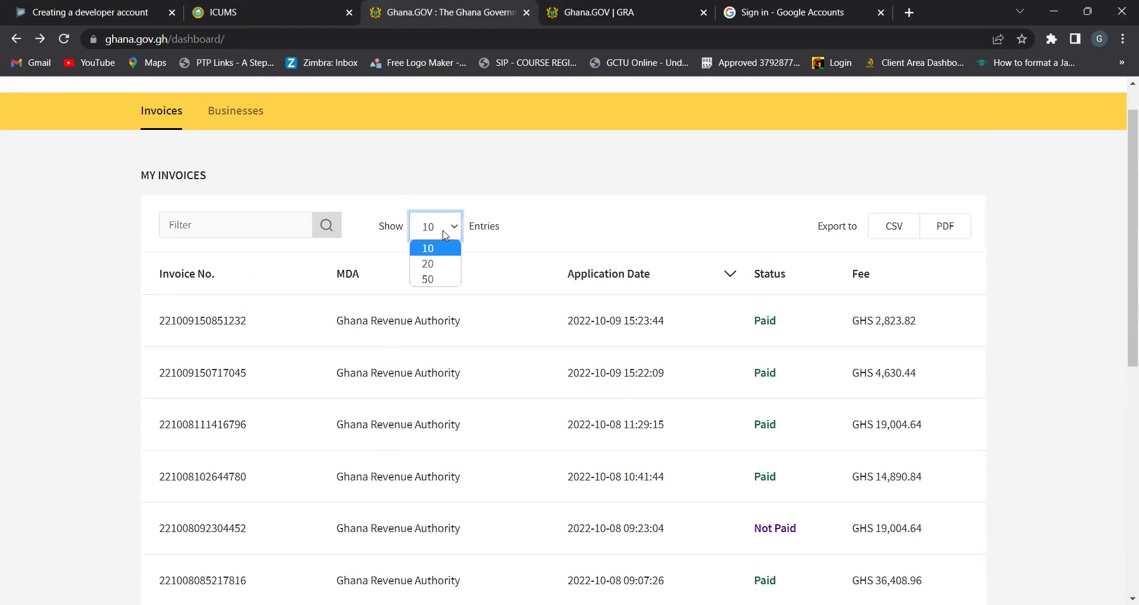
pyautogui.click(430, 279)
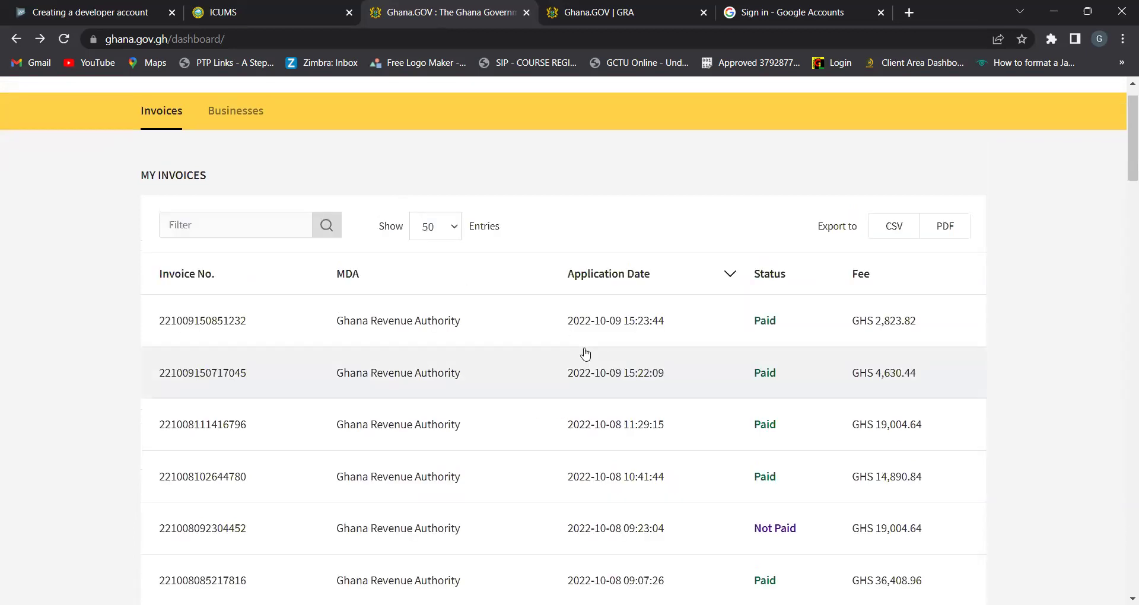
pyautogui.scroll(-10, 586, 354)
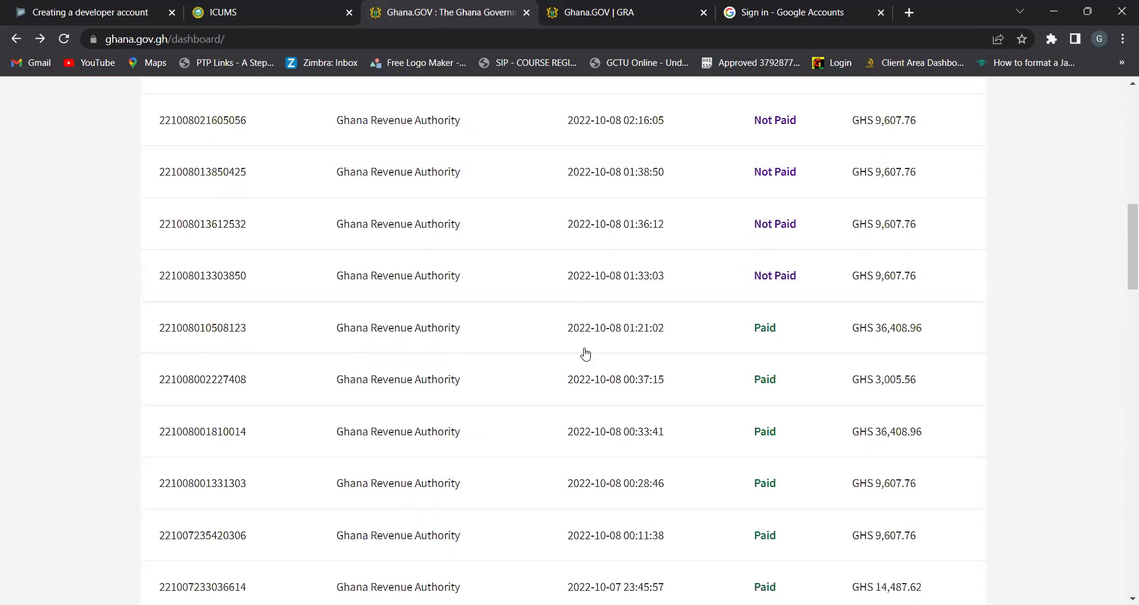
pyautogui.scroll(1, 586, 354)
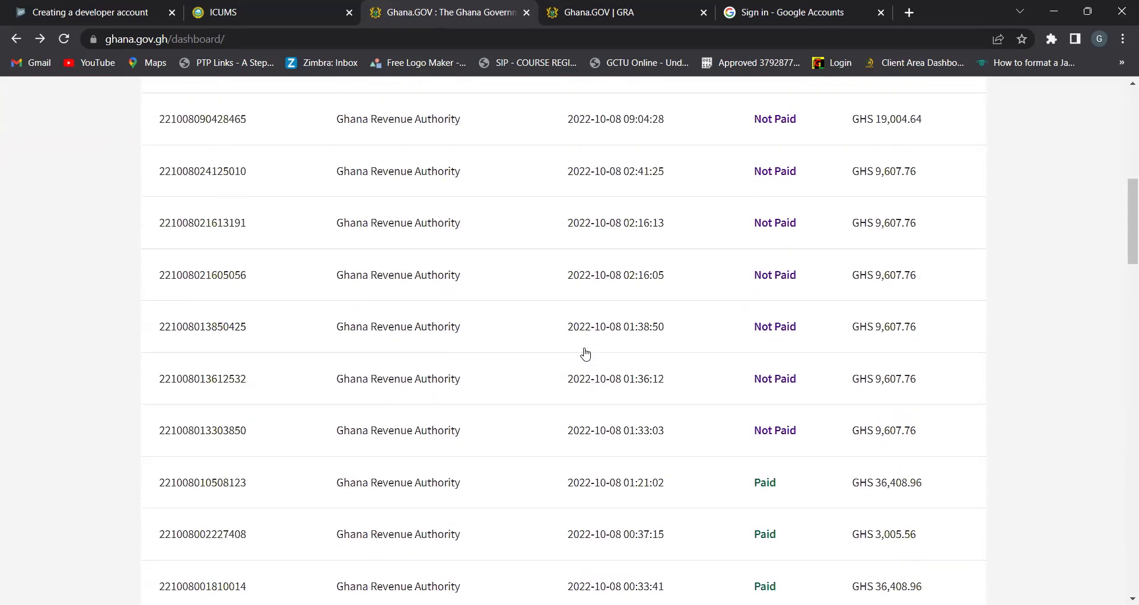
pyautogui.scroll(-1, 586, 355)
pyautogui.keyDown('ctrl'); pyautogui.scroll(2, 585, 355); pyautogui.keyUp('ctrl')
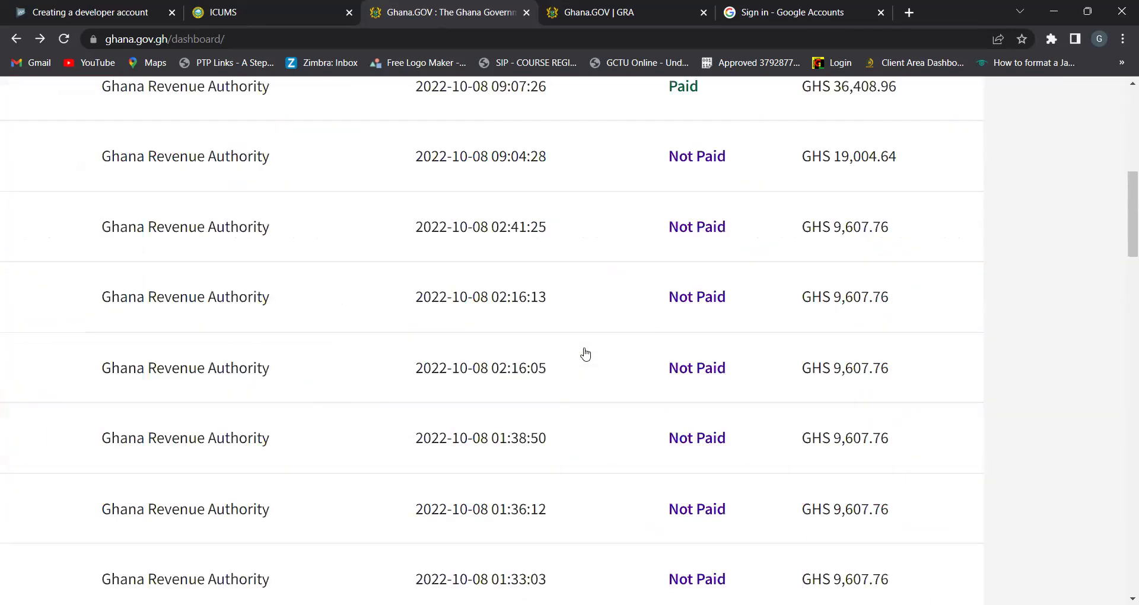
pyautogui.hscroll(1, 586, 354)
pyautogui.scroll(-1, 586, 354)
pyautogui.scroll(-1, 586, 354)
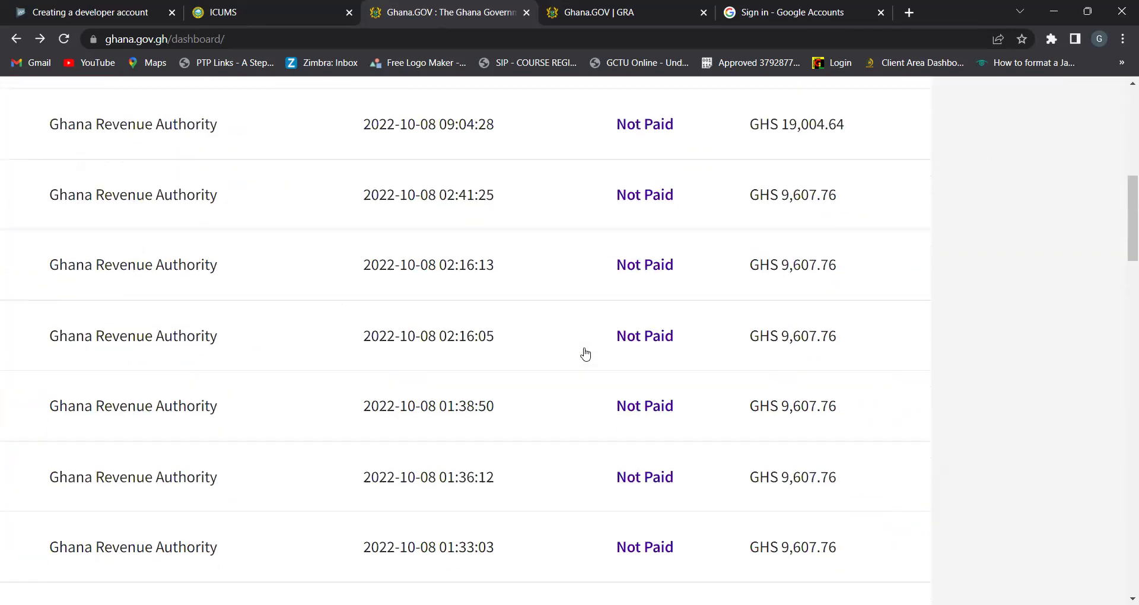
pyautogui.scroll(-3, 585, 355)
pyautogui.scroll(2, 586, 354)
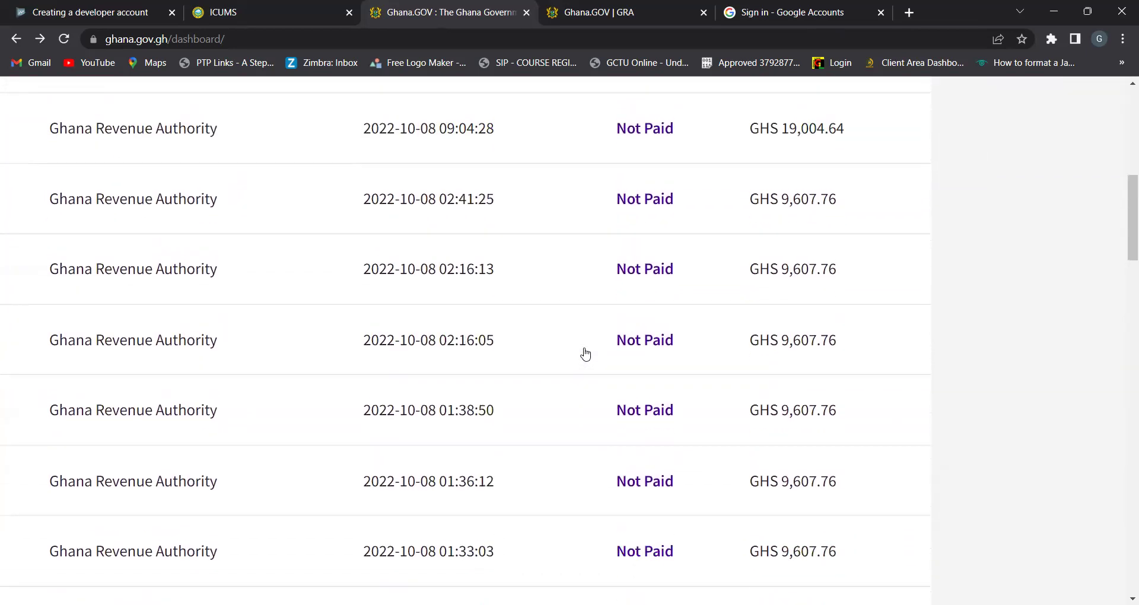
pyautogui.scroll(-1, 586, 354)
pyautogui.hscroll(-1, 586, 354)
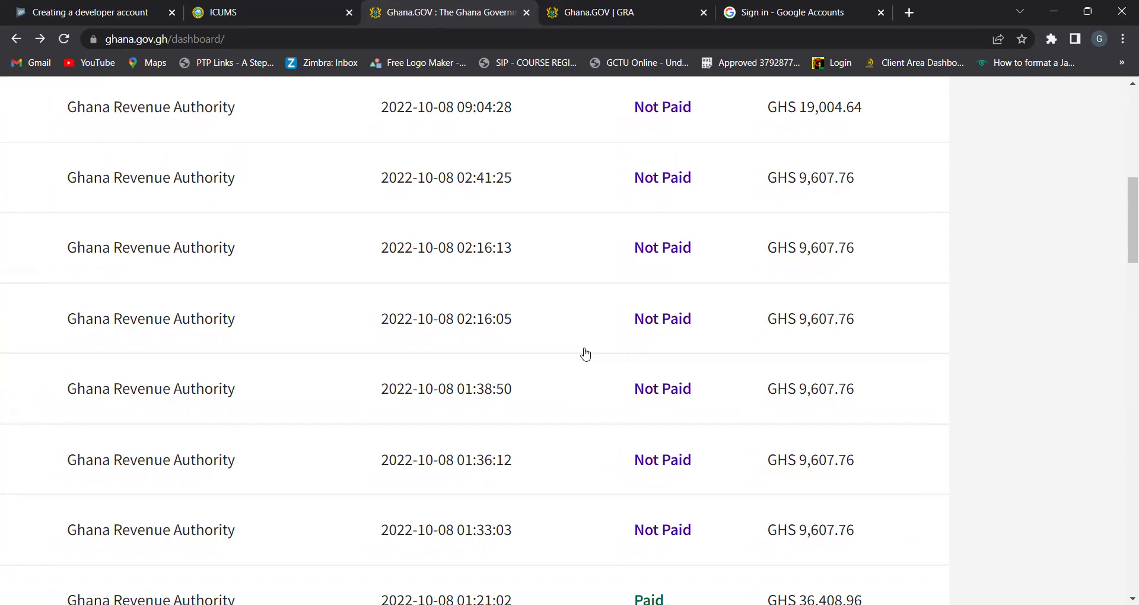
pyautogui.keyDown('ctrl'); pyautogui.scroll(-3, 585, 354); pyautogui.keyUp('ctrl')
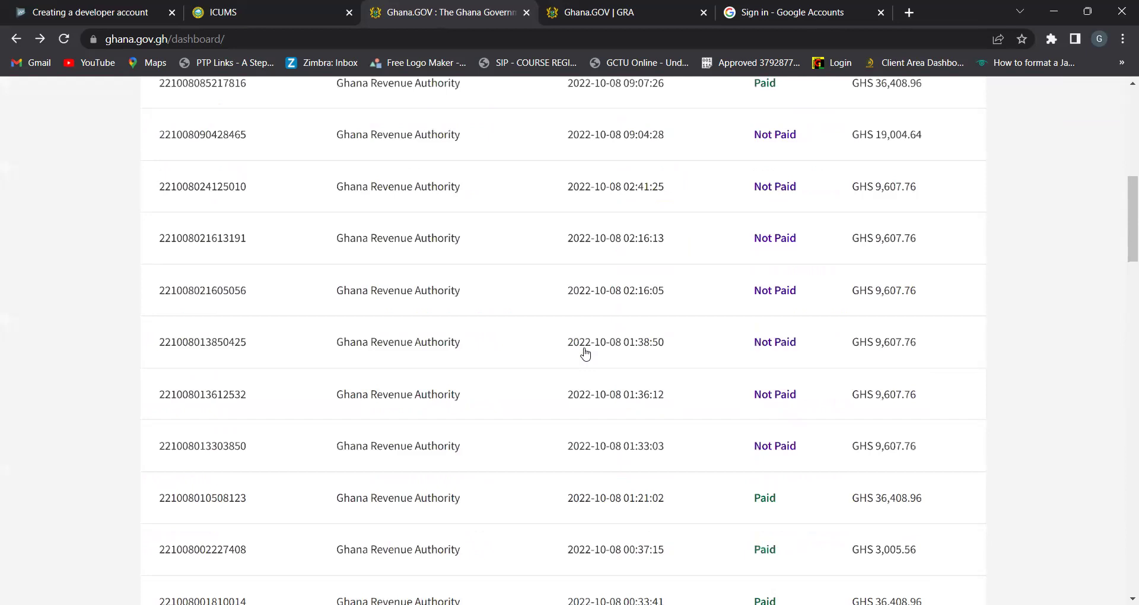
pyautogui.scroll(-8, 586, 354)
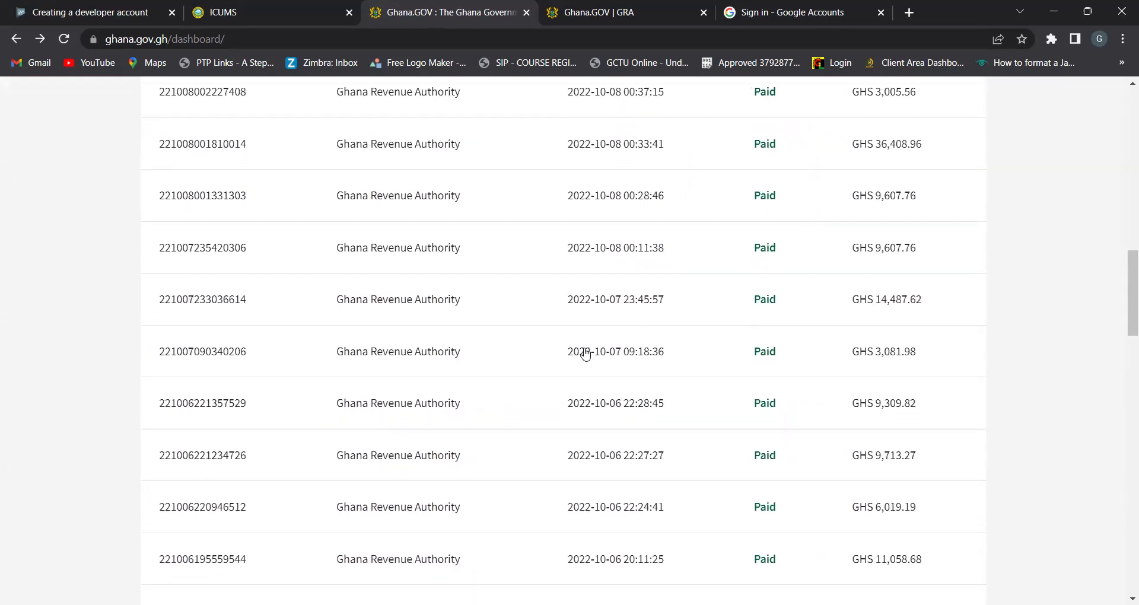
pyautogui.scroll(-1, 586, 354)
pyautogui.keyDown('ctrl'); pyautogui.scroll(5, 586, 355); pyautogui.keyUp('ctrl')
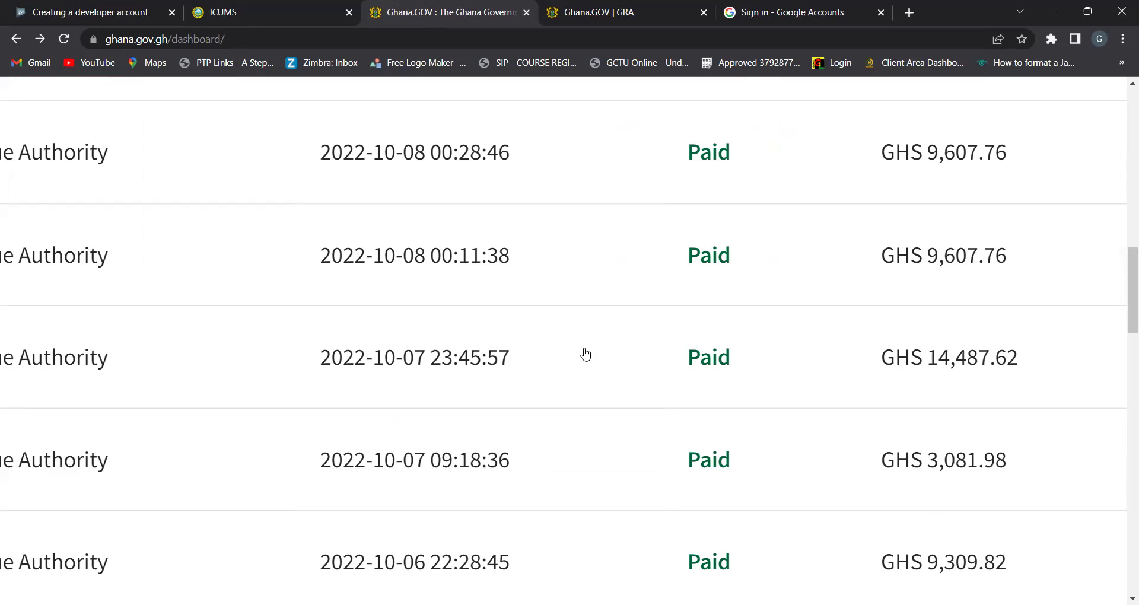
pyautogui.hscroll(-7, 586, 354)
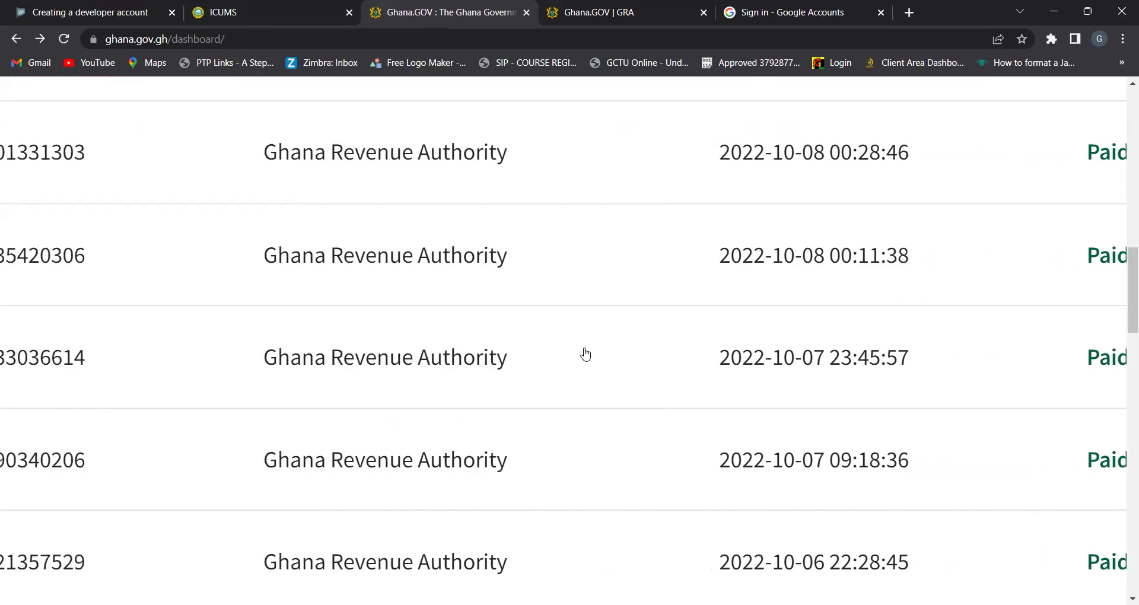
pyautogui.scroll(5, 586, 355)
pyautogui.scroll(16, 586, 355)
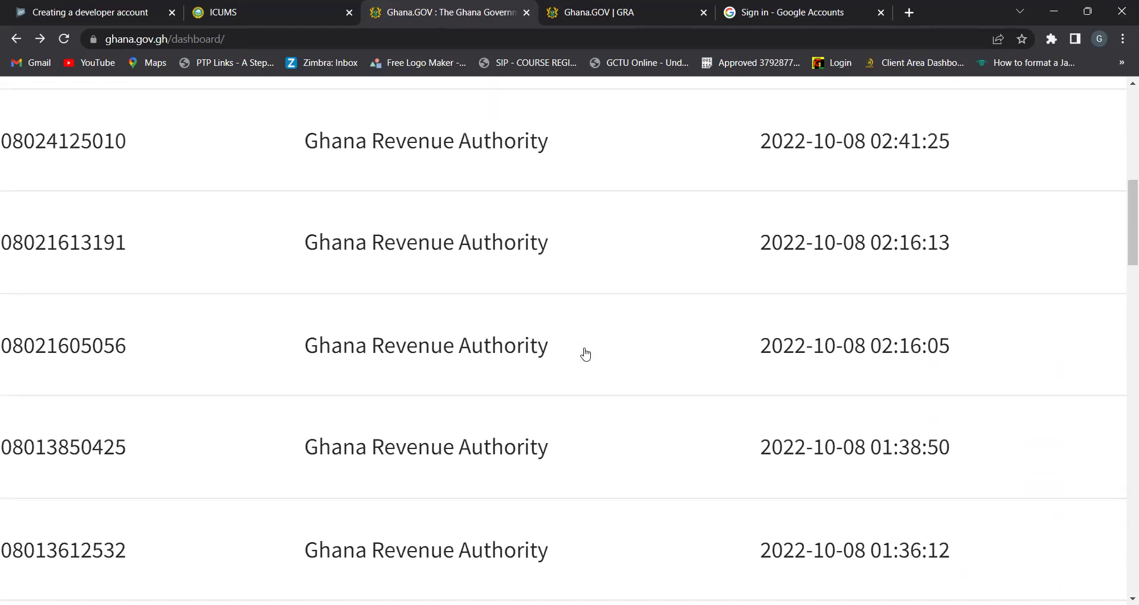
pyautogui.scroll(3, 586, 354)
pyautogui.hscroll(8, 585, 354)
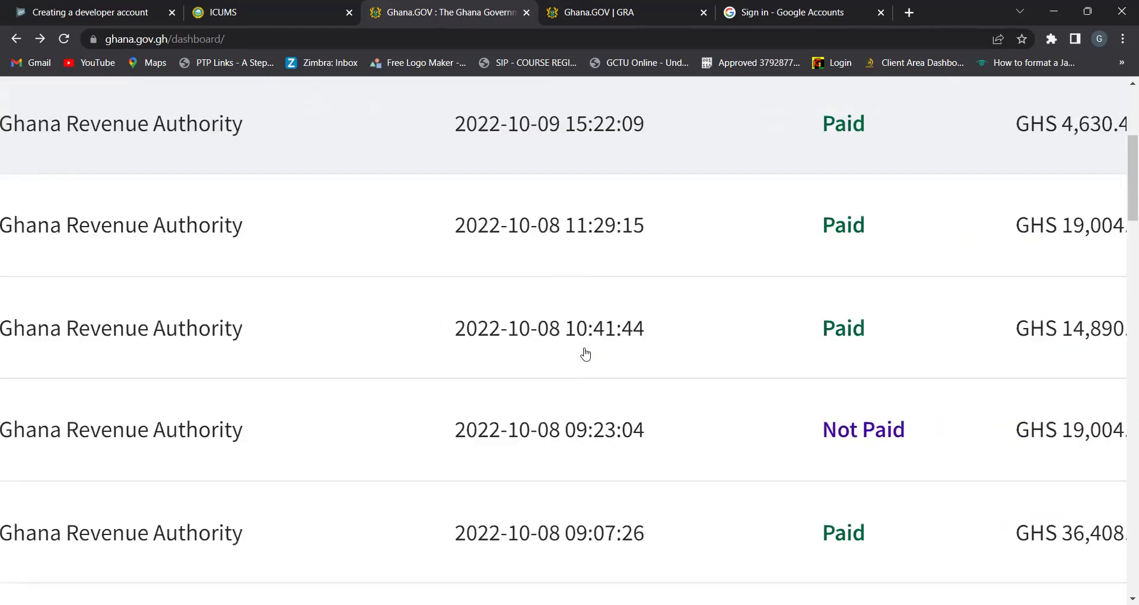
pyautogui.scroll(-5, 586, 355)
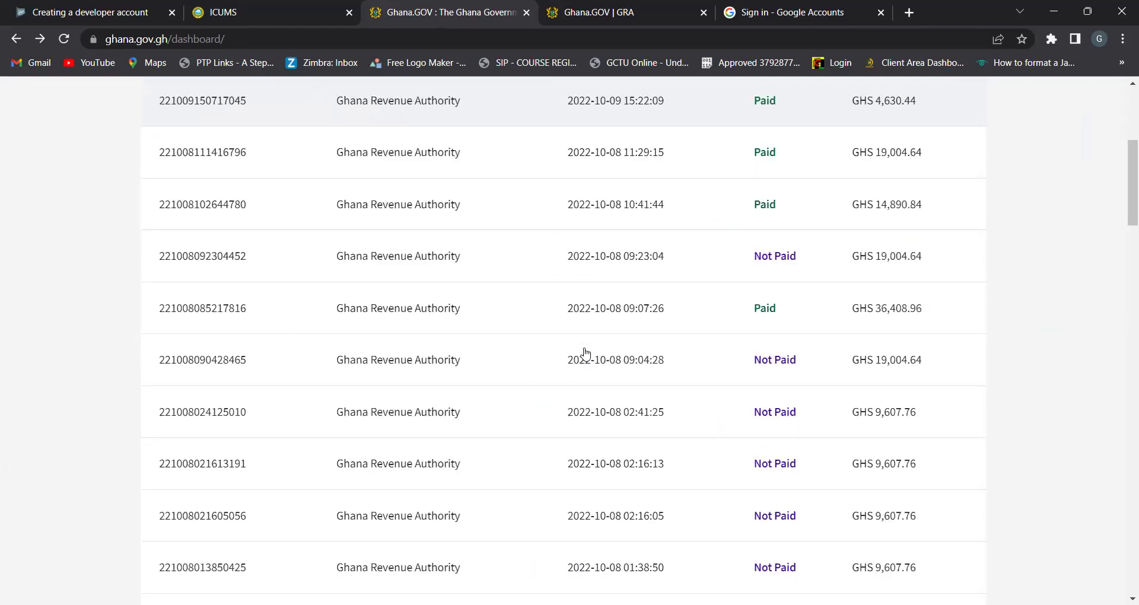
pyautogui.scroll(-4, 586, 354)
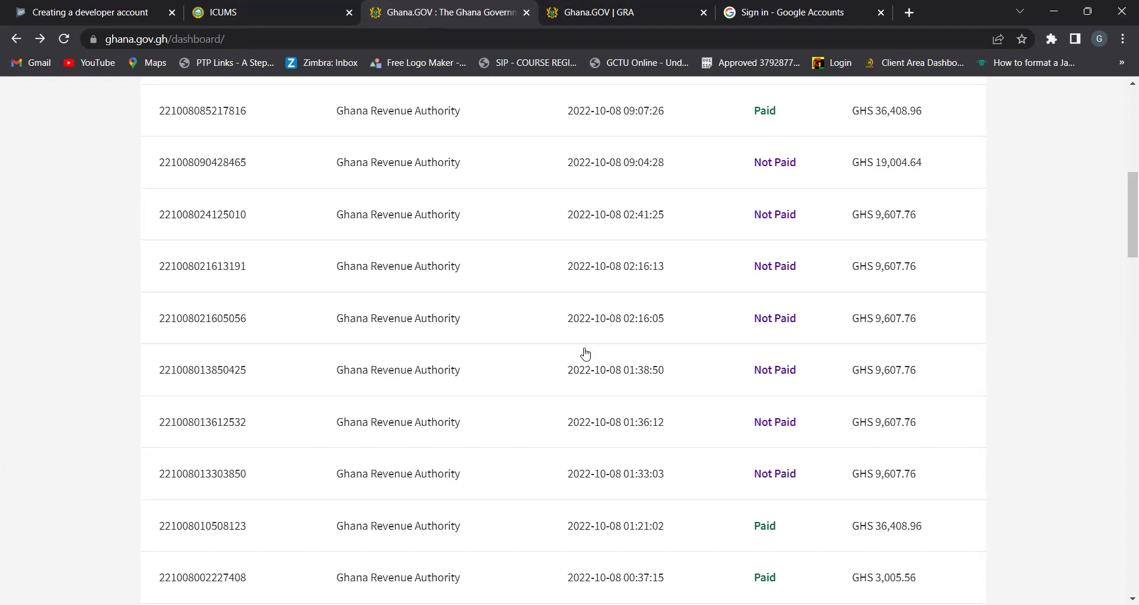
pyautogui.scroll(-7, 586, 354)
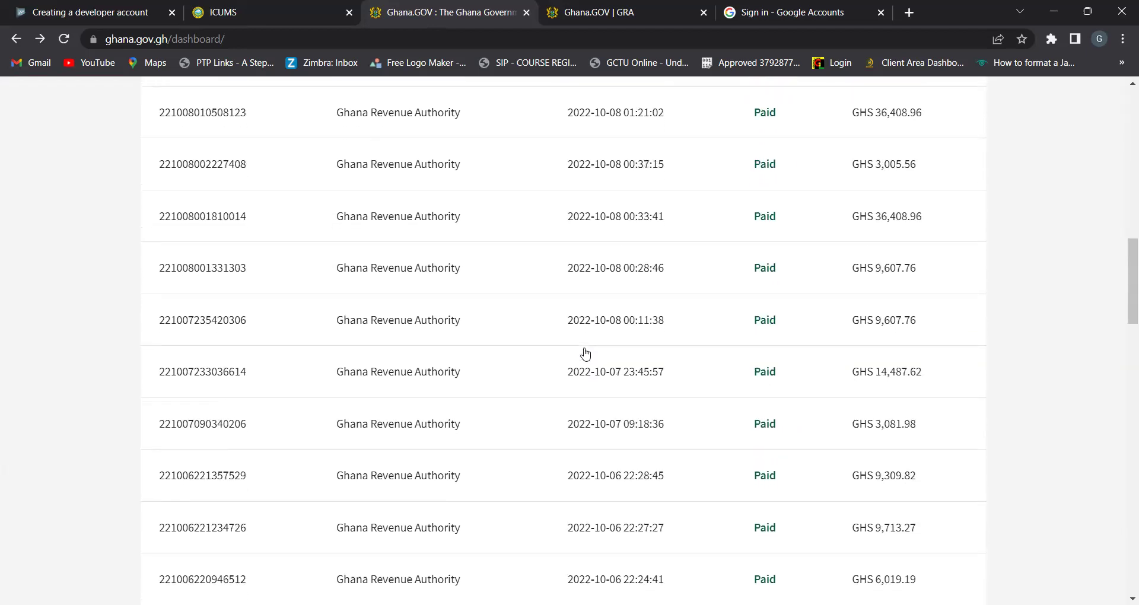
pyautogui.scroll(-3, 586, 355)
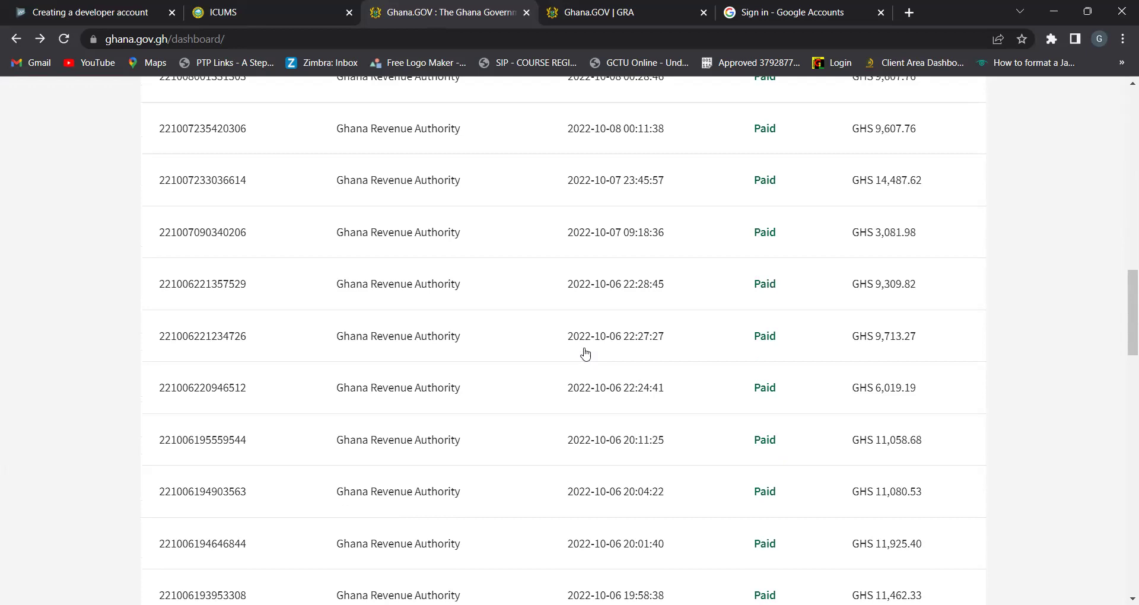
pyautogui.click(585, 355)
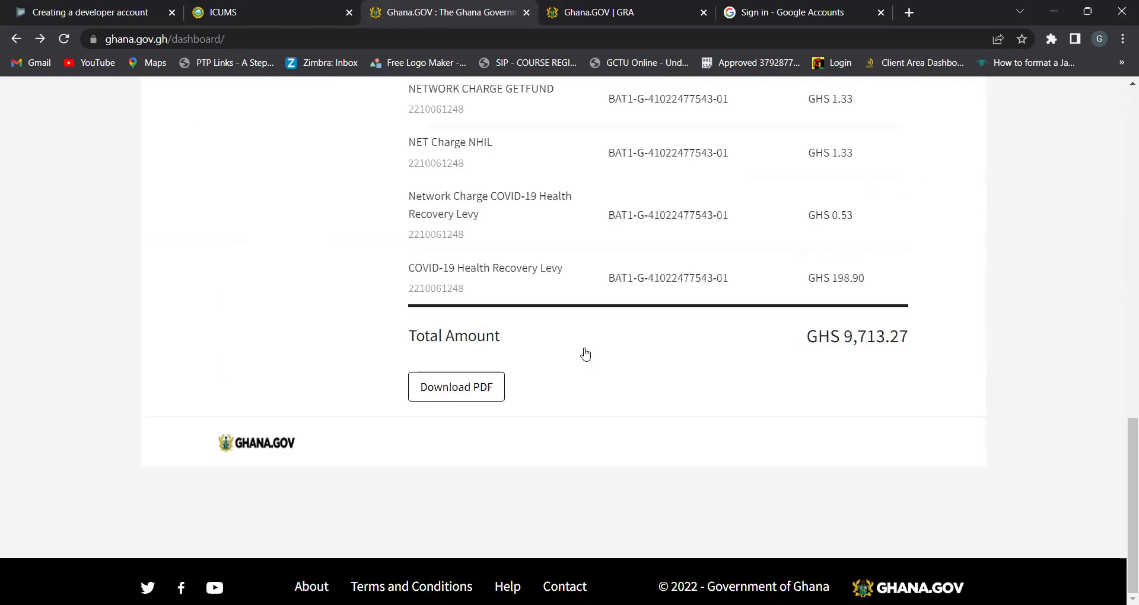
pyautogui.scroll(7, 585, 354)
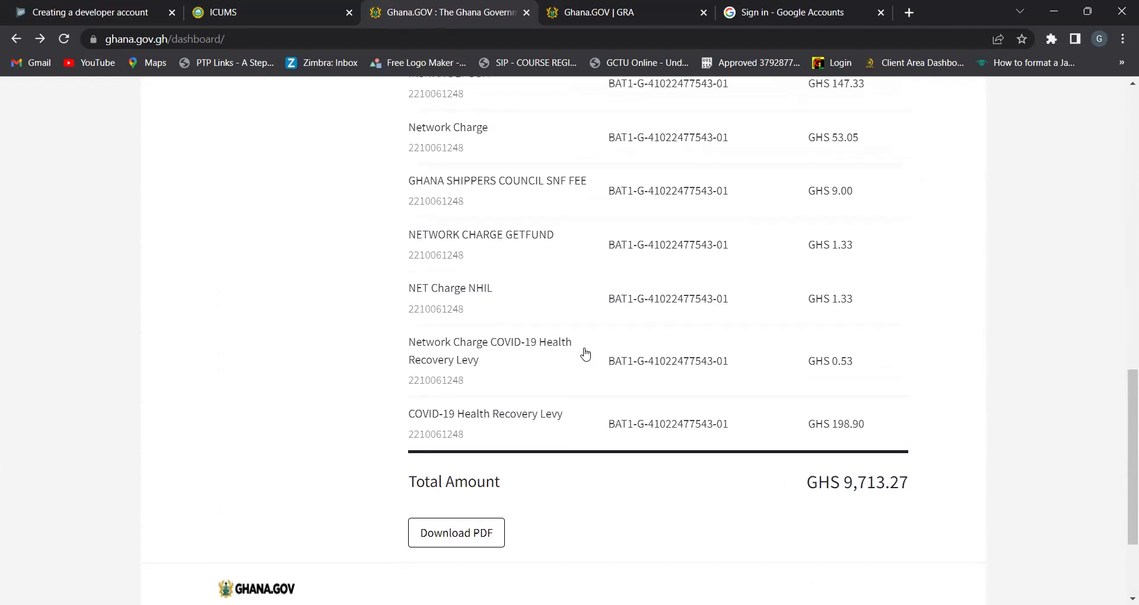
pyautogui.scroll(10, 585, 354)
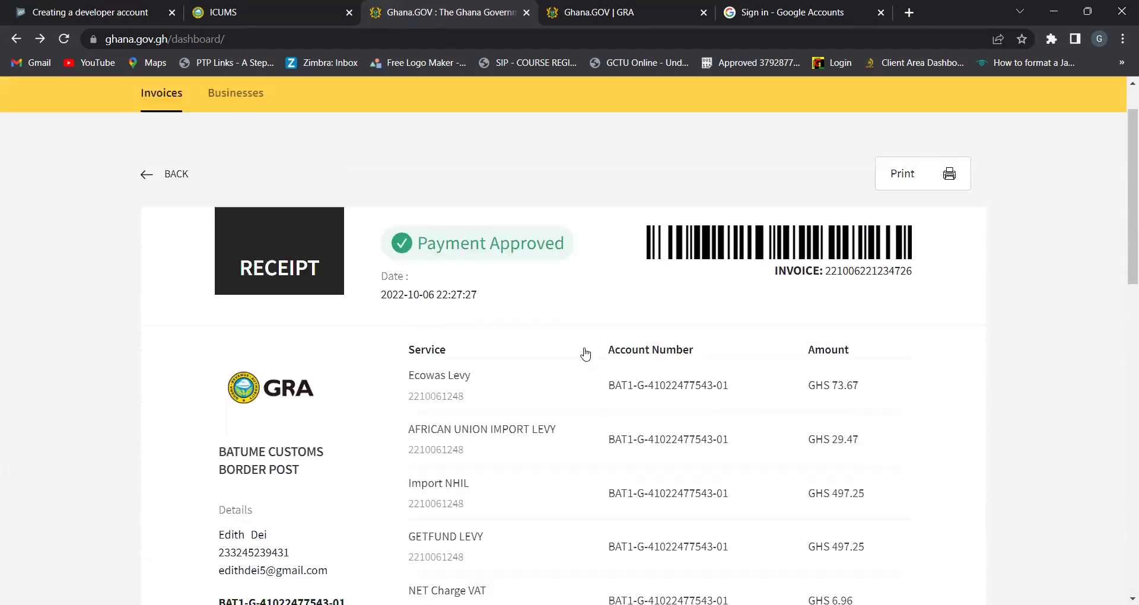
pyautogui.hotkey('alt', 'Left')
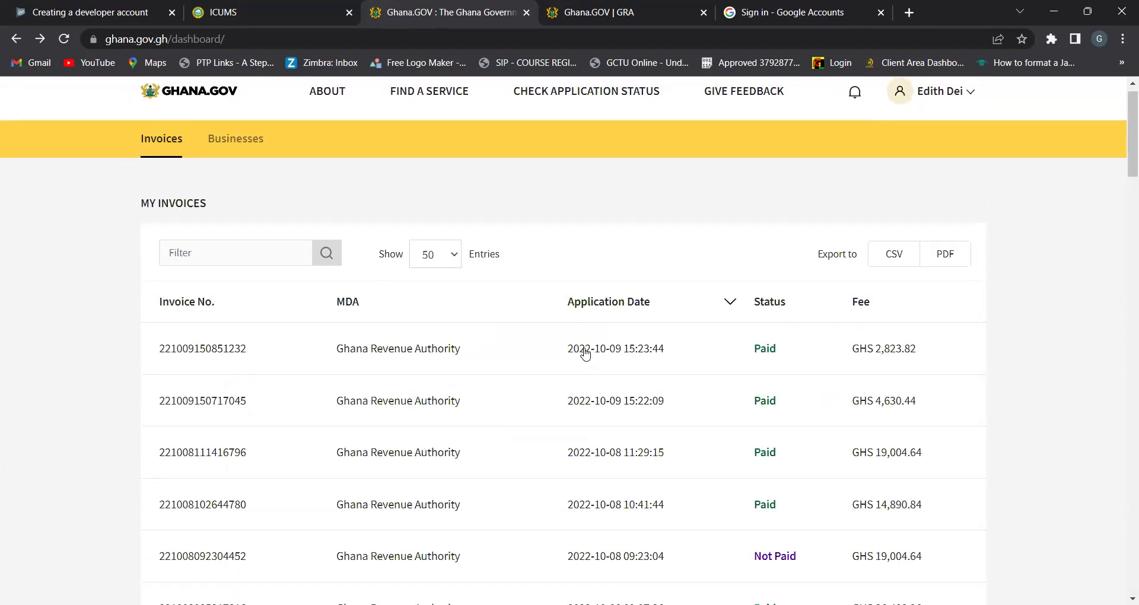
pyautogui.scroll(-9, 585, 354)
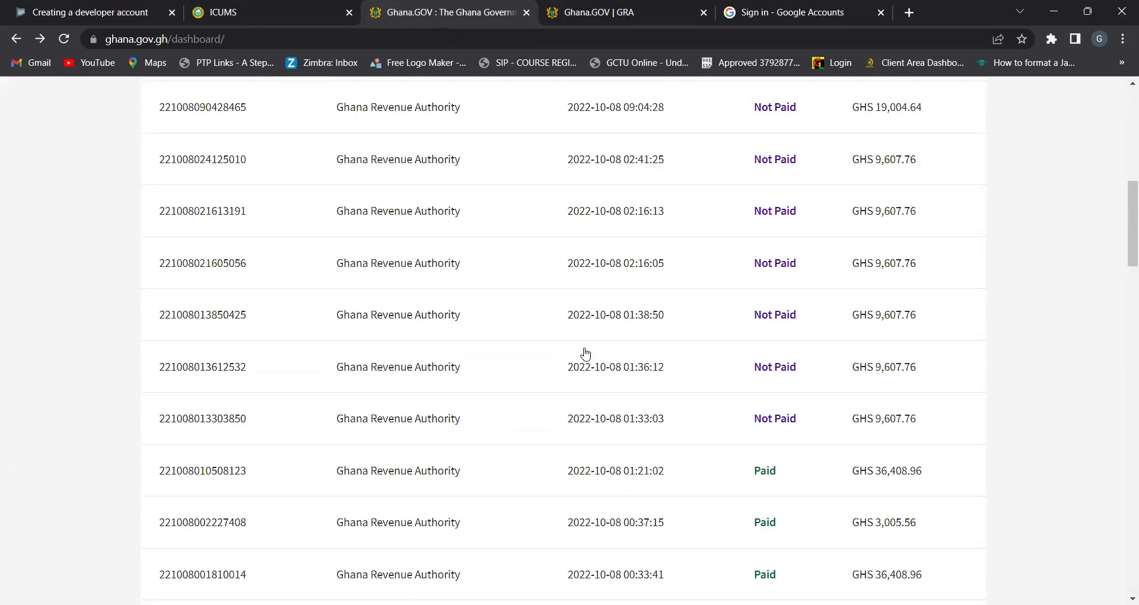
# Open the unpaid 2022-10-08 GHS 9,607.76 invoice and review Import Duty 5,100.57 and Import VAT 2,606.76
pyautogui.click(585, 355)
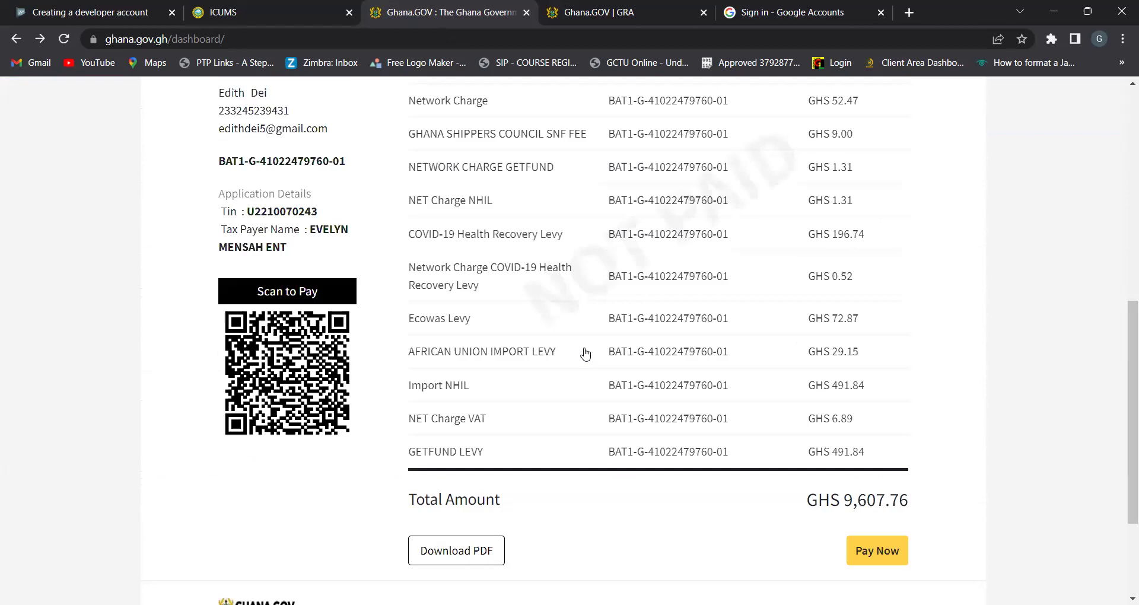
pyautogui.hscroll(5, 585, 354)
pyautogui.scroll(5, 585, 354)
pyautogui.scroll(1, 585, 354)
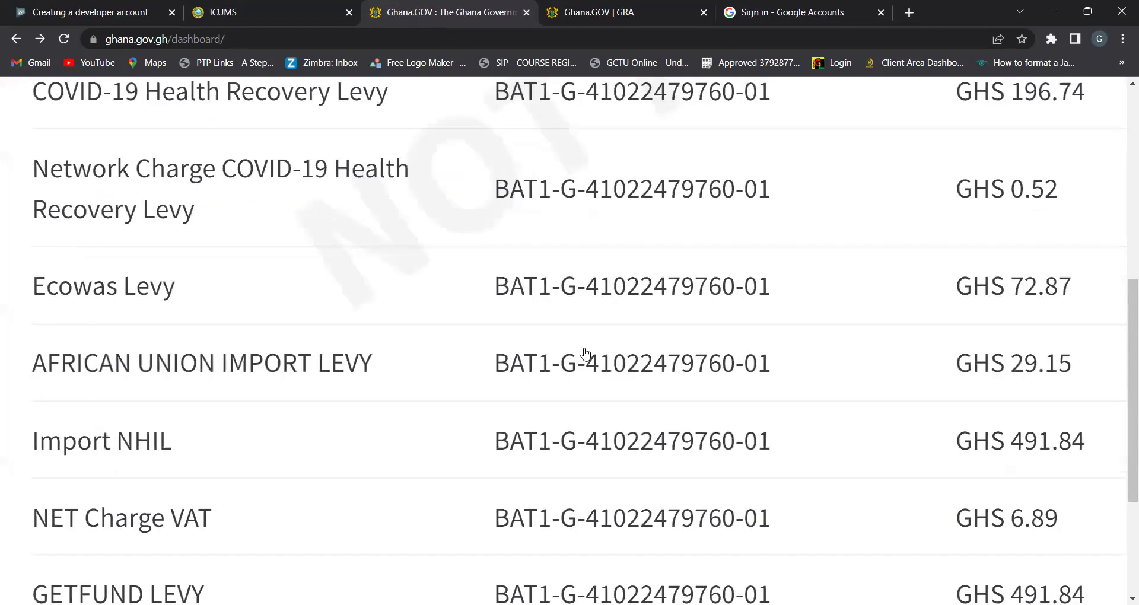
pyautogui.scroll(5, 585, 354)
pyautogui.scroll(-4, 585, 354)
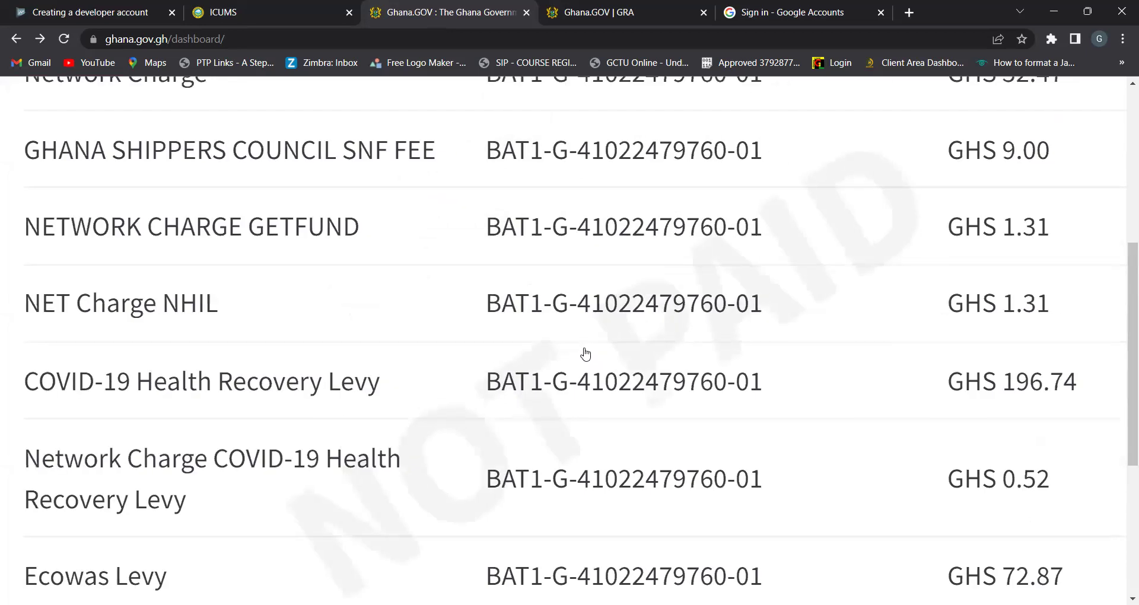
pyautogui.scroll(-3, 585, 354)
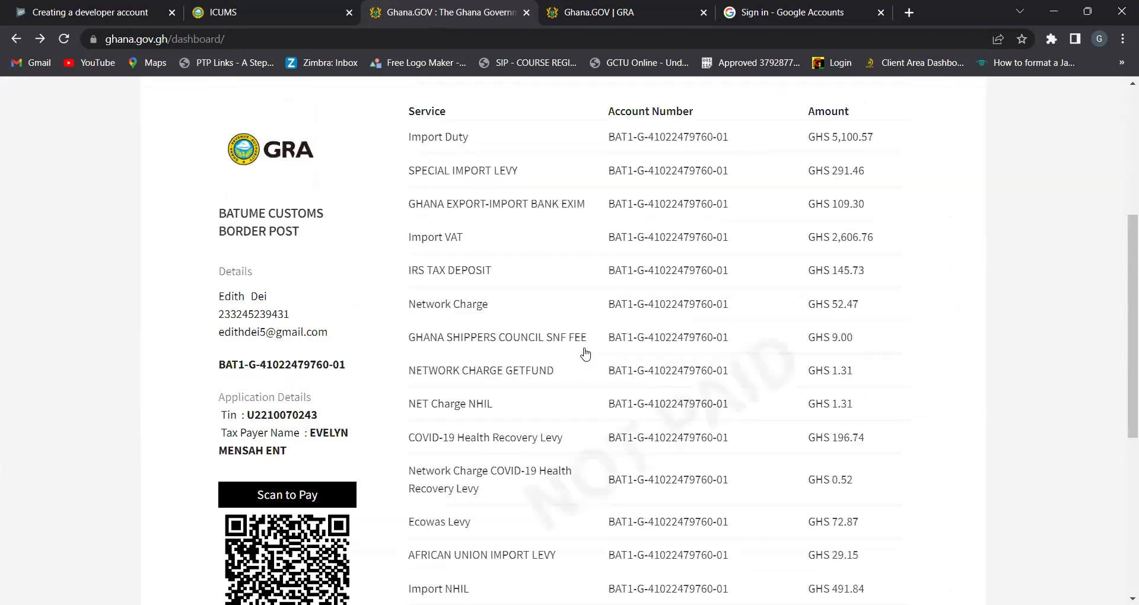
pyautogui.scroll(2, 585, 355)
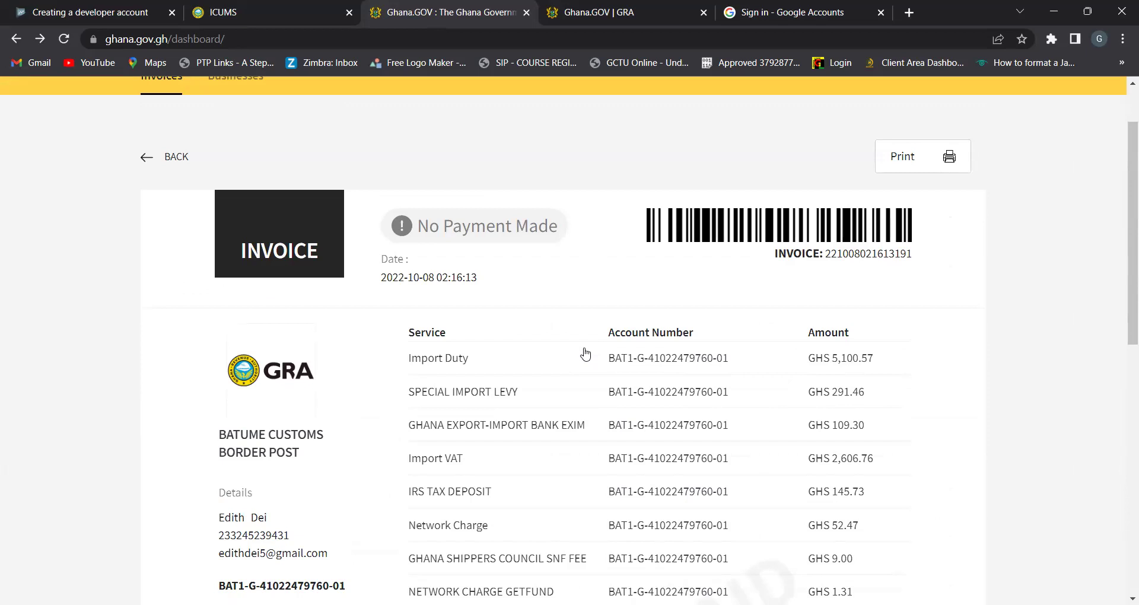
pyautogui.scroll(-7, 585, 354)
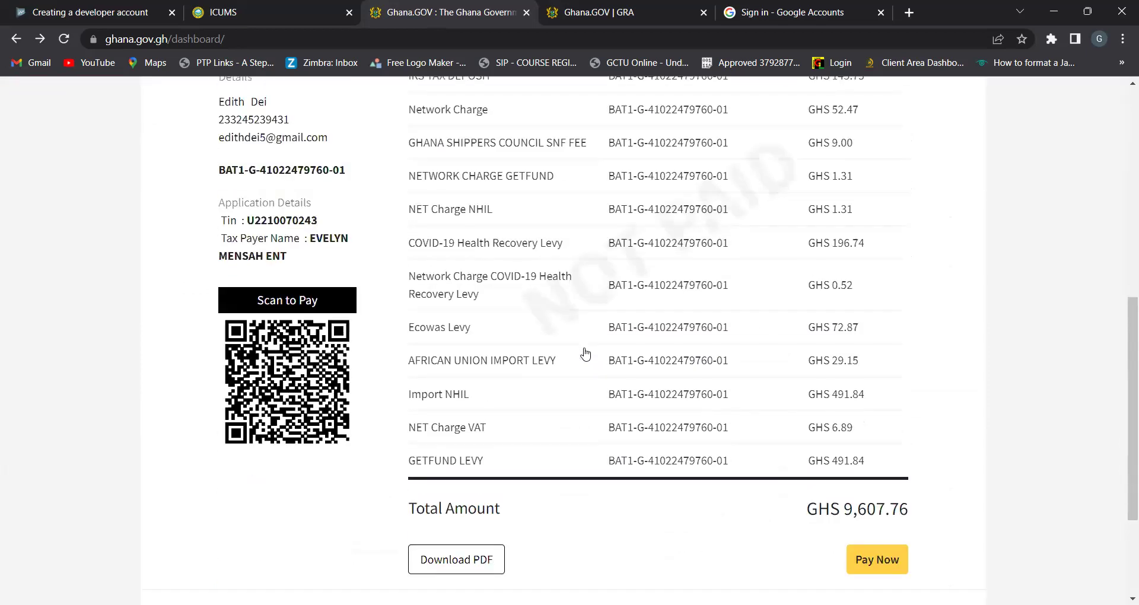
pyautogui.scroll(5, 585, 355)
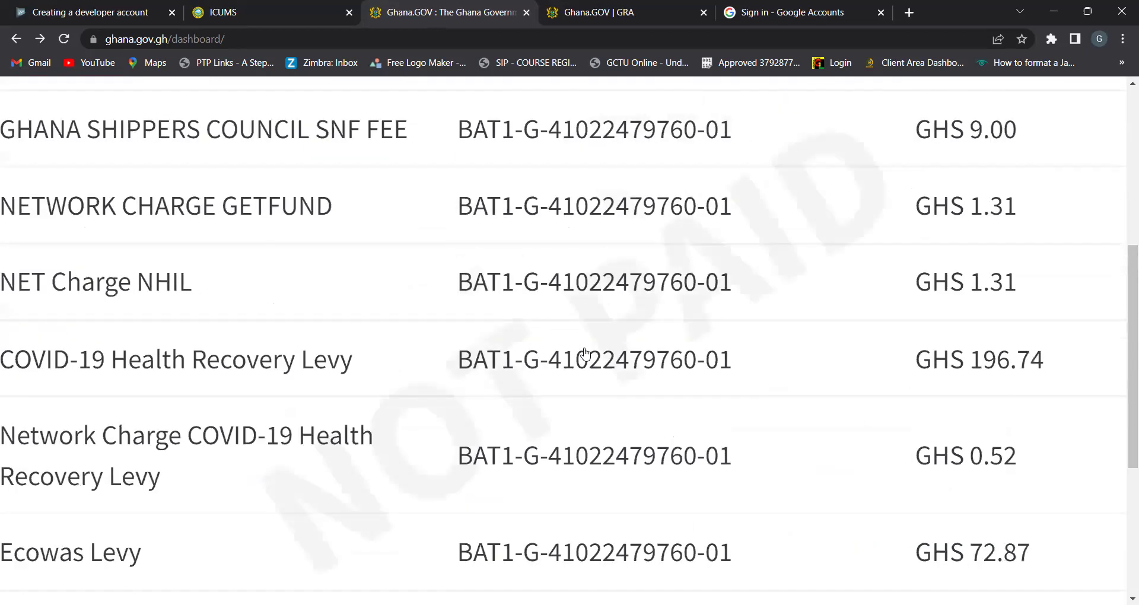
pyautogui.scroll(-5, 585, 354)
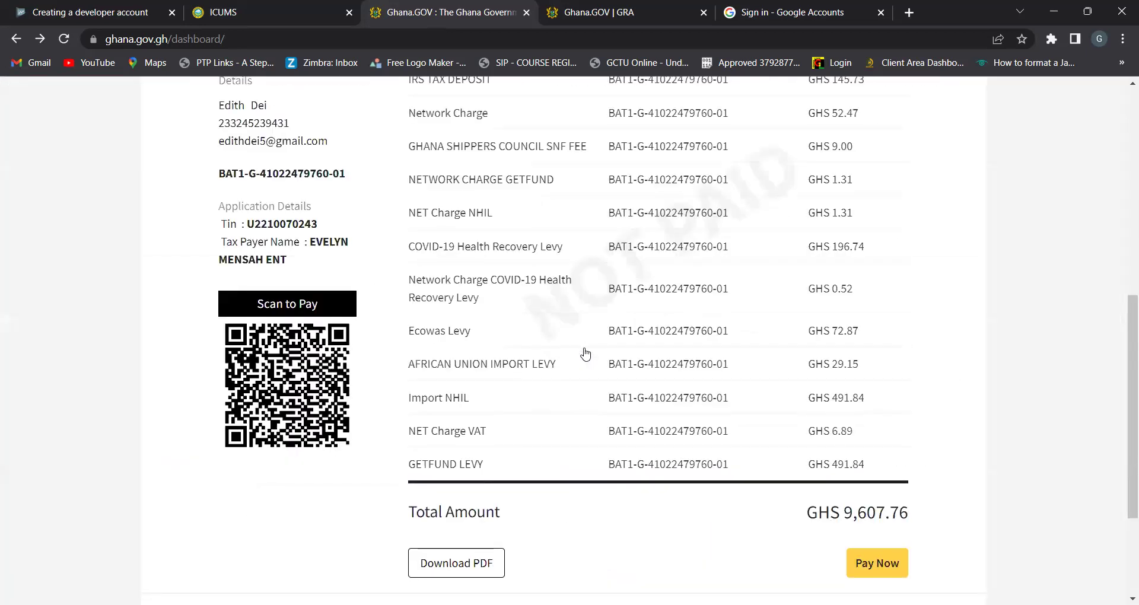
pyautogui.scroll(5, 586, 354)
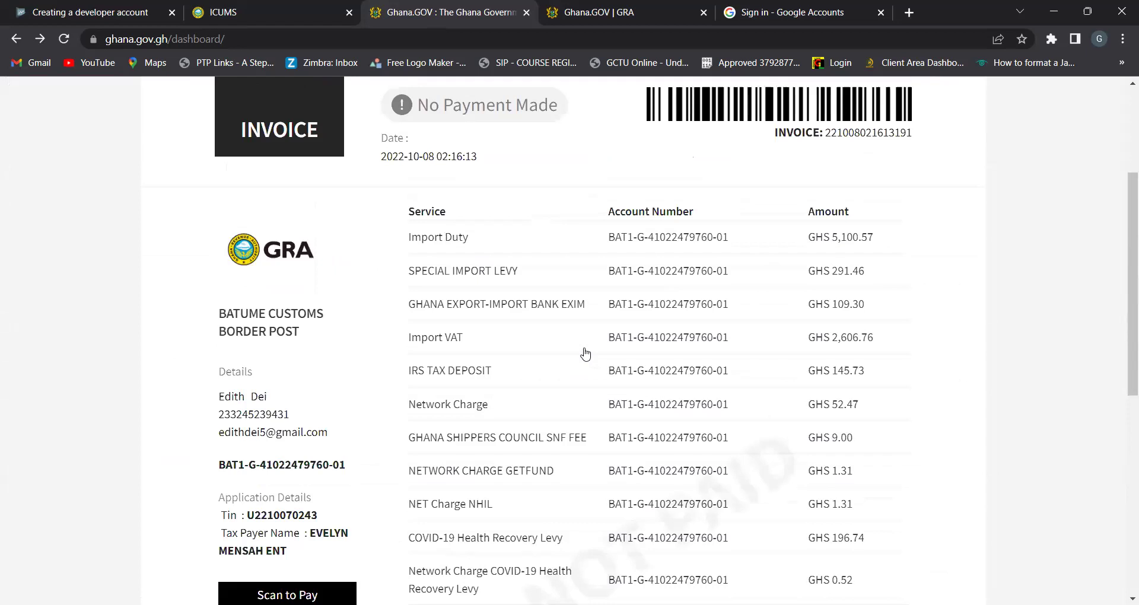
pyautogui.scroll(3, 586, 355)
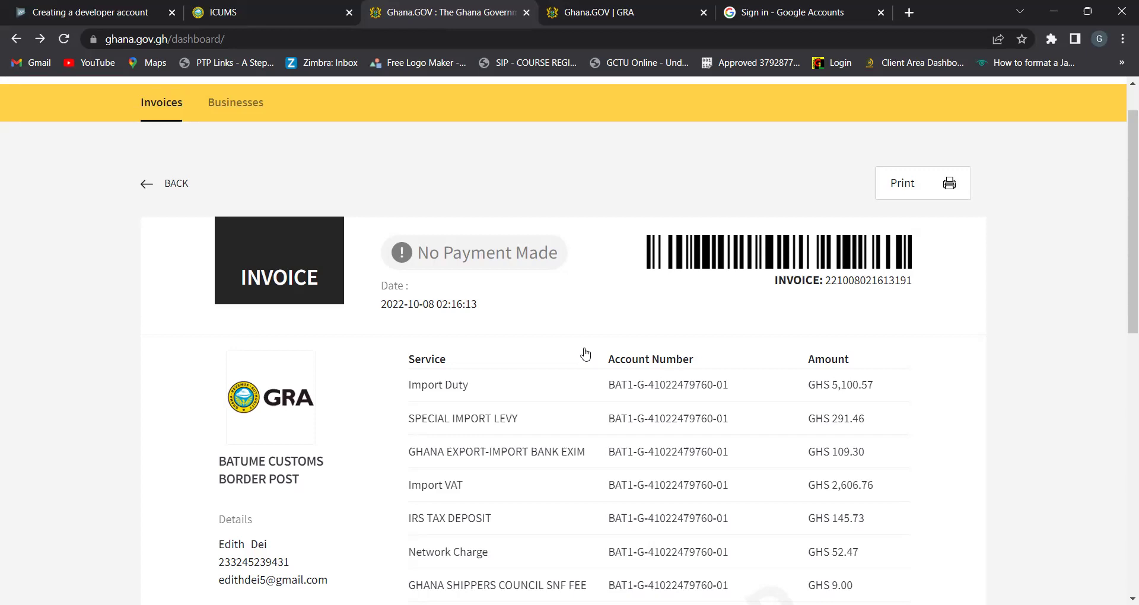
# Go back to My Invoices and scroll down to the page 1 of 325 pagination bar
pyautogui.hotkey('alt', 'Left')
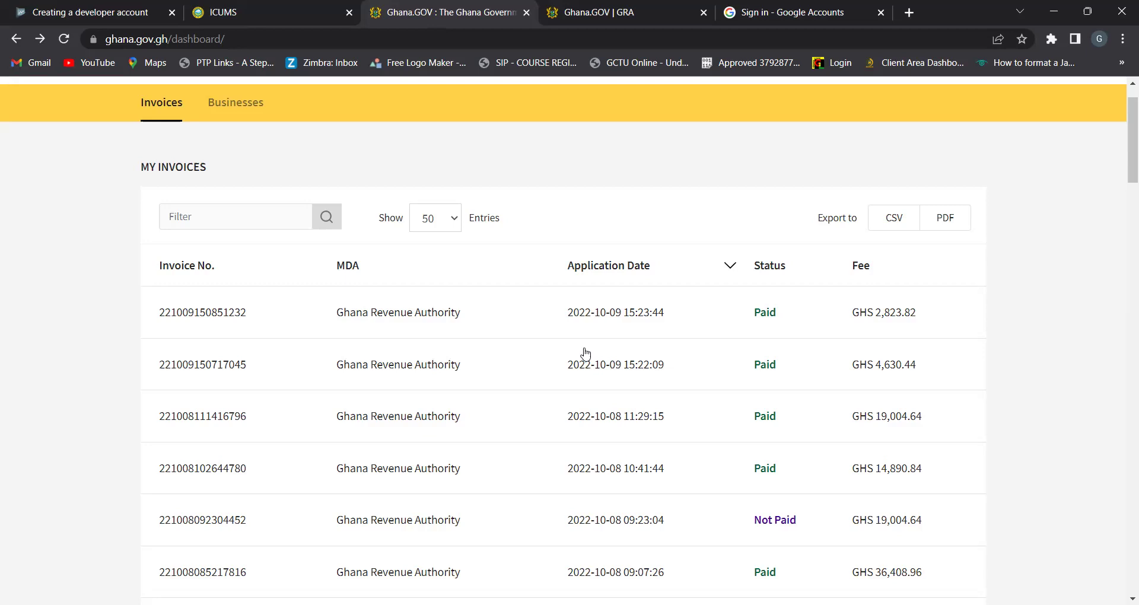
pyautogui.scroll(-20, 586, 353)
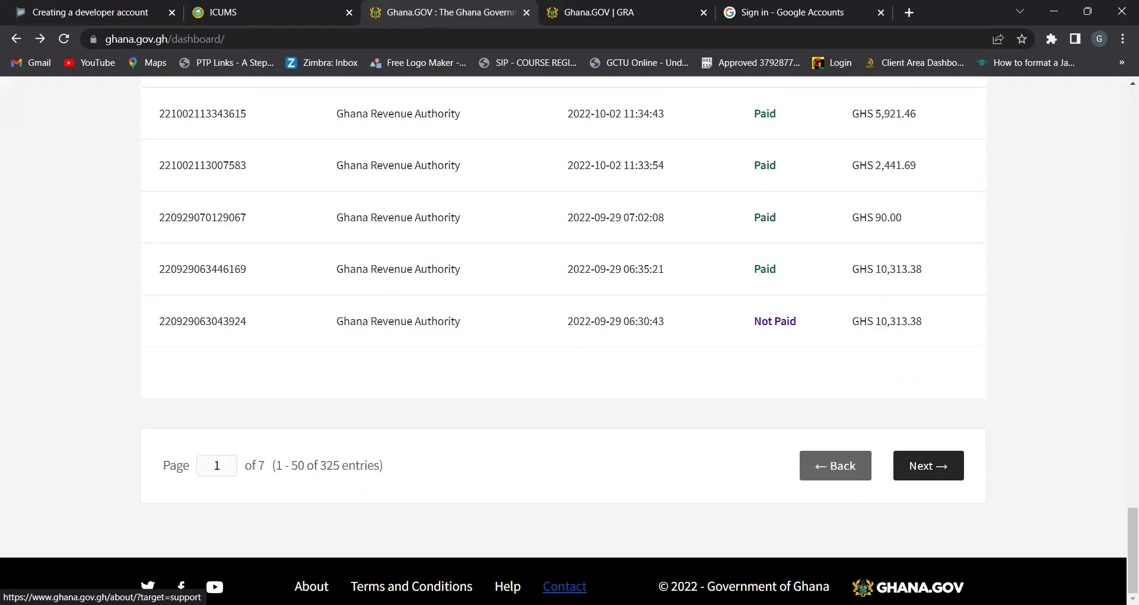
# Open the help and support contact page
pyautogui.click(565, 586)
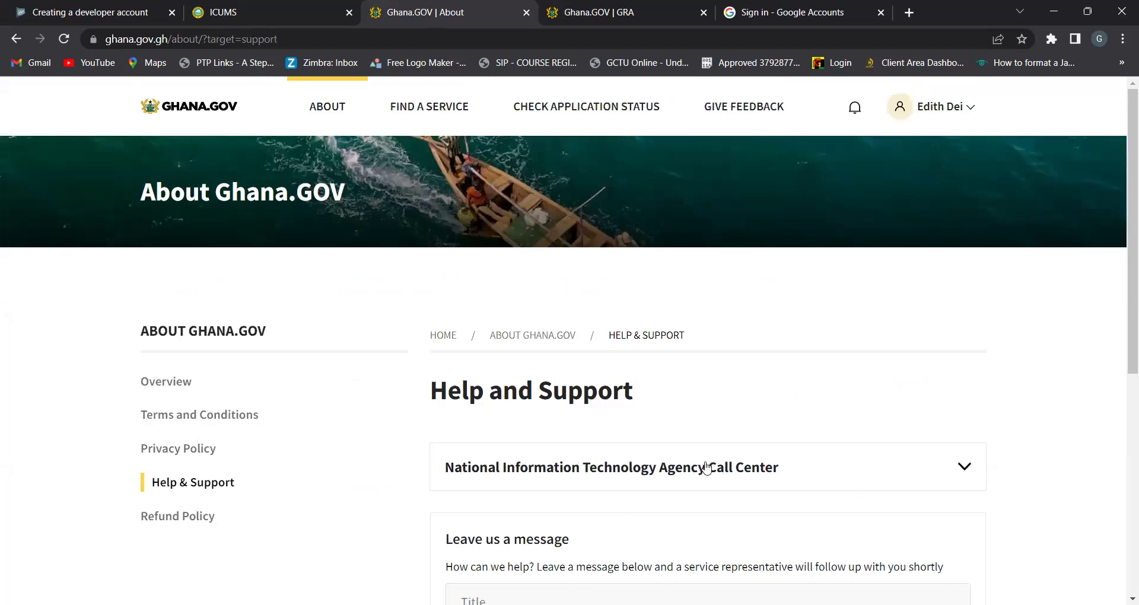
pyautogui.scroll(-7, 706, 467)
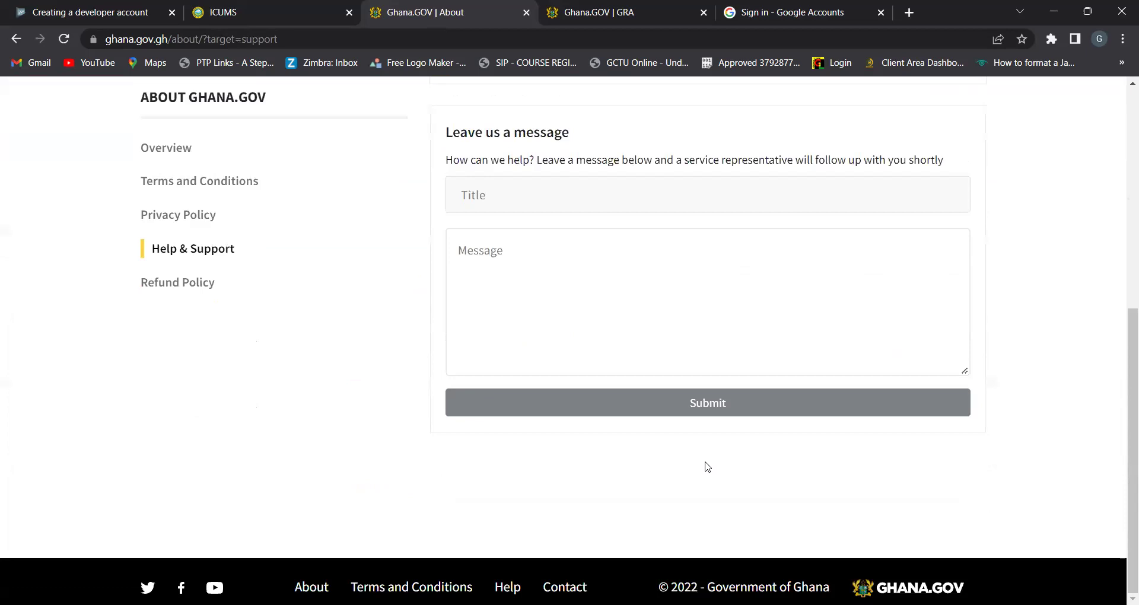
pyautogui.scroll(3, 708, 467)
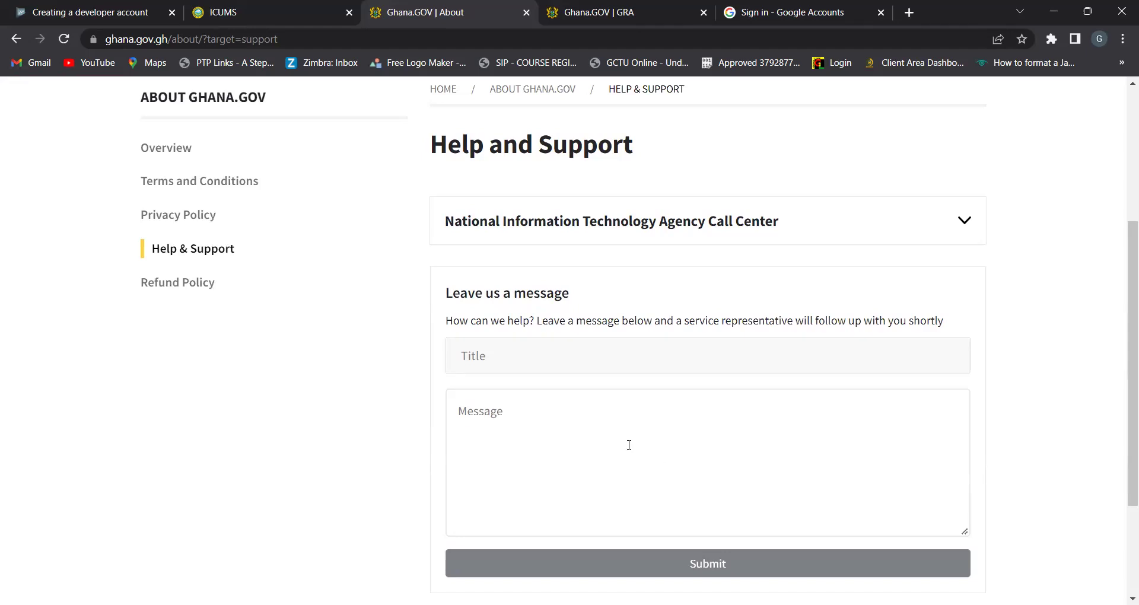
# Type and then erase the title MR, leaving the form blank, and open Refund Policy
pyautogui.click(495, 357)
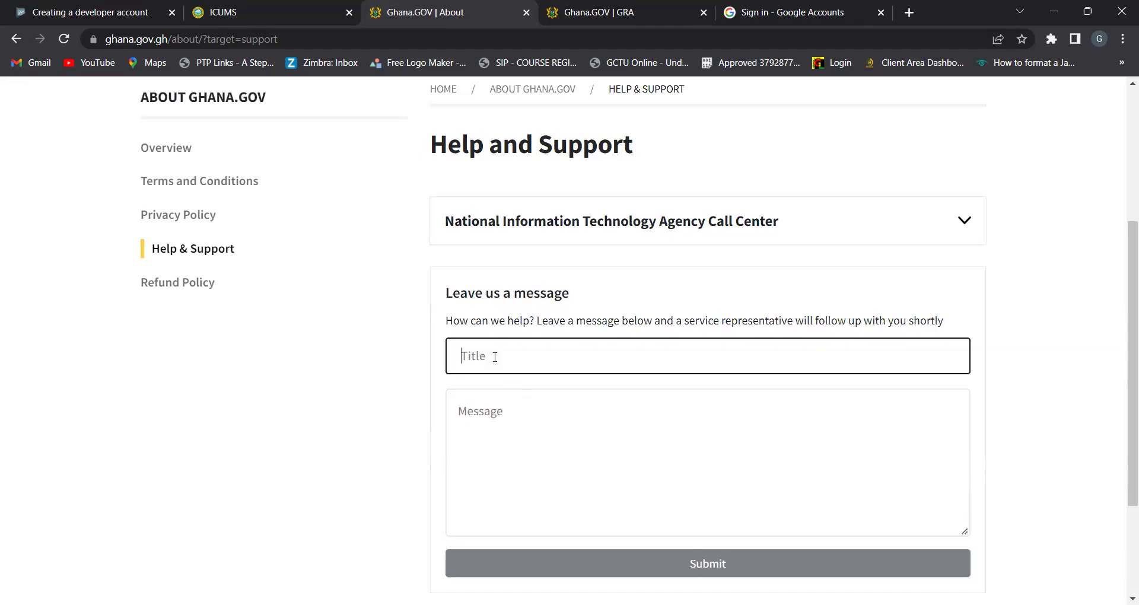
pyautogui.write('MR')
pyautogui.click(493, 424)
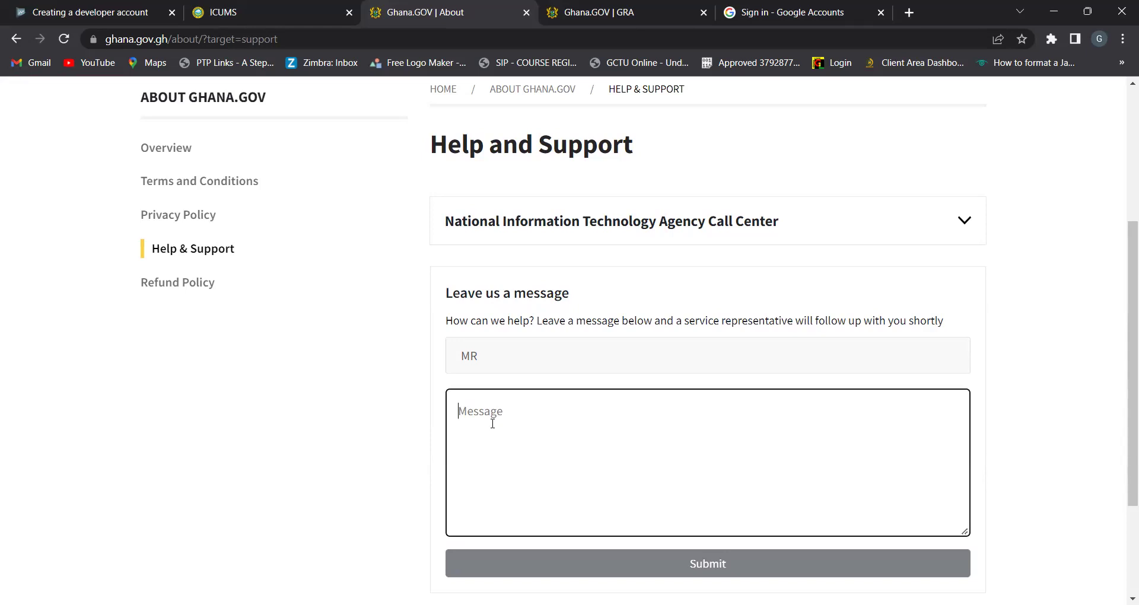
pyautogui.click(486, 365)
pyautogui.press('BackSpace')
pyautogui.press('BackSpace')
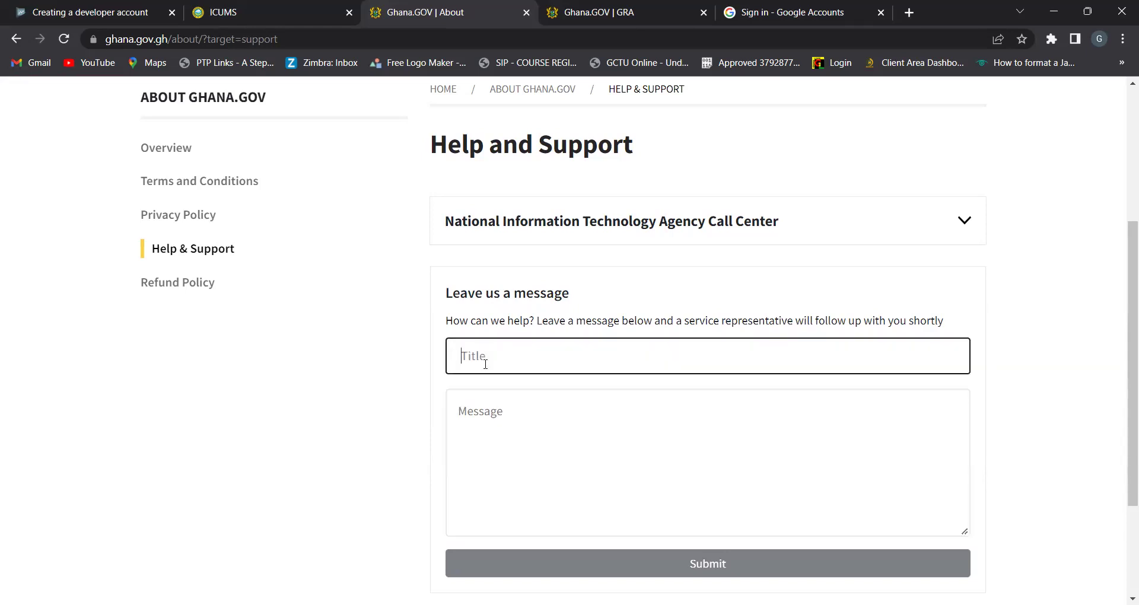
pyautogui.click(181, 287)
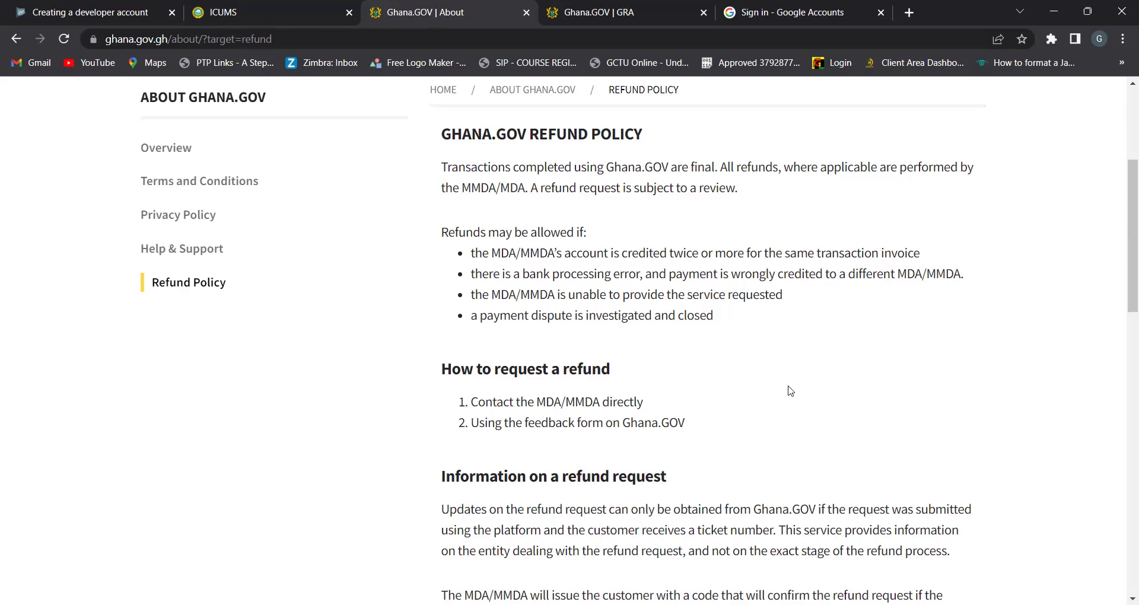
pyautogui.scroll(2, 791, 390)
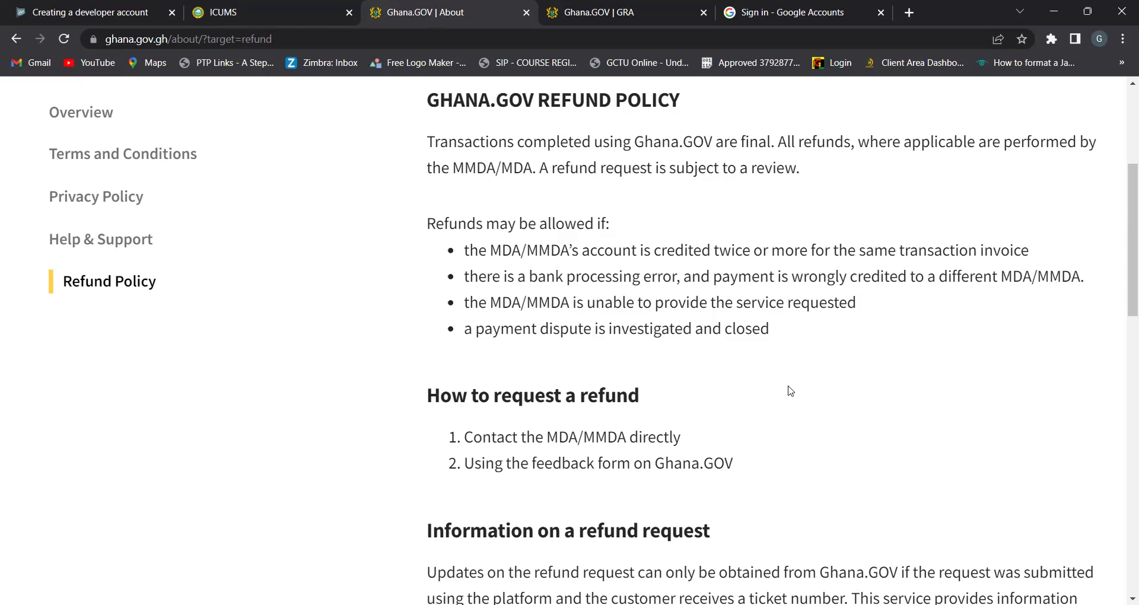
pyautogui.scroll(-2, 791, 391)
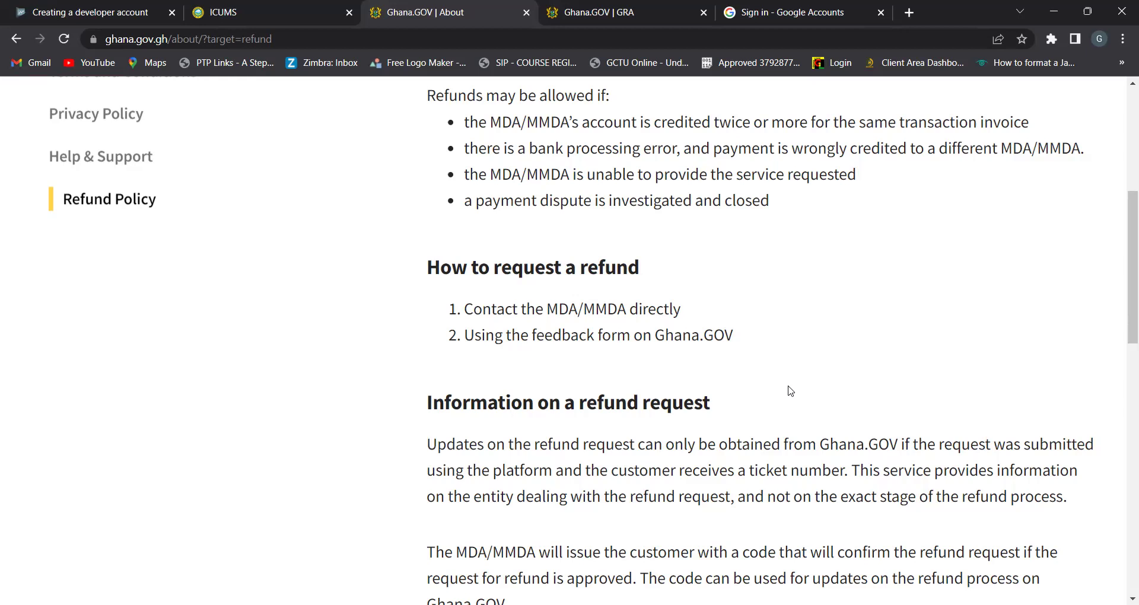
pyautogui.scroll(-2, 791, 390)
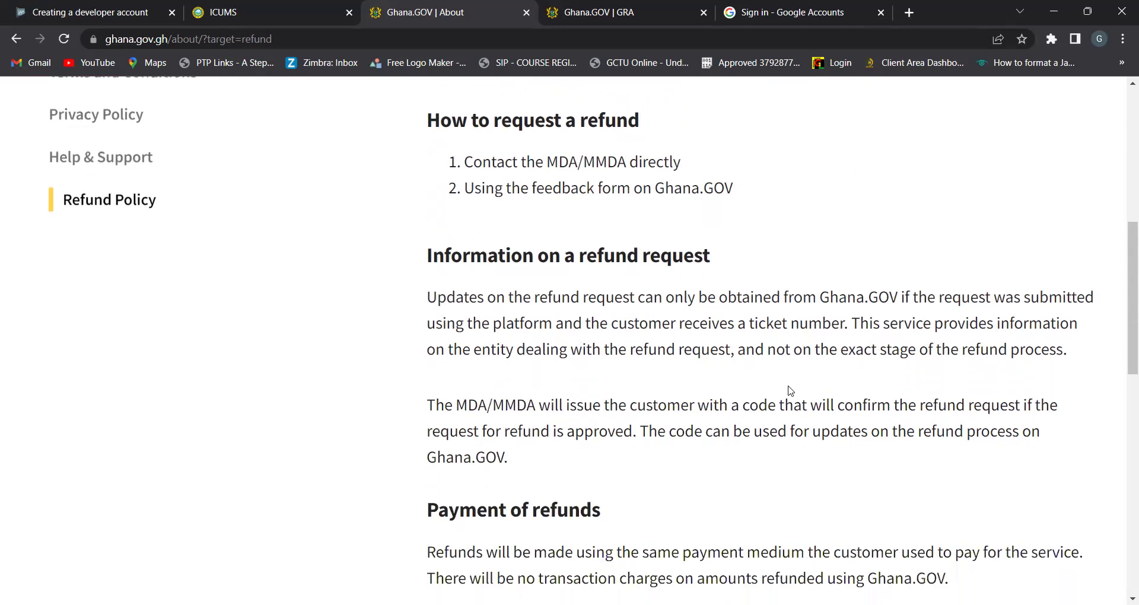
pyautogui.scroll(-3, 791, 390)
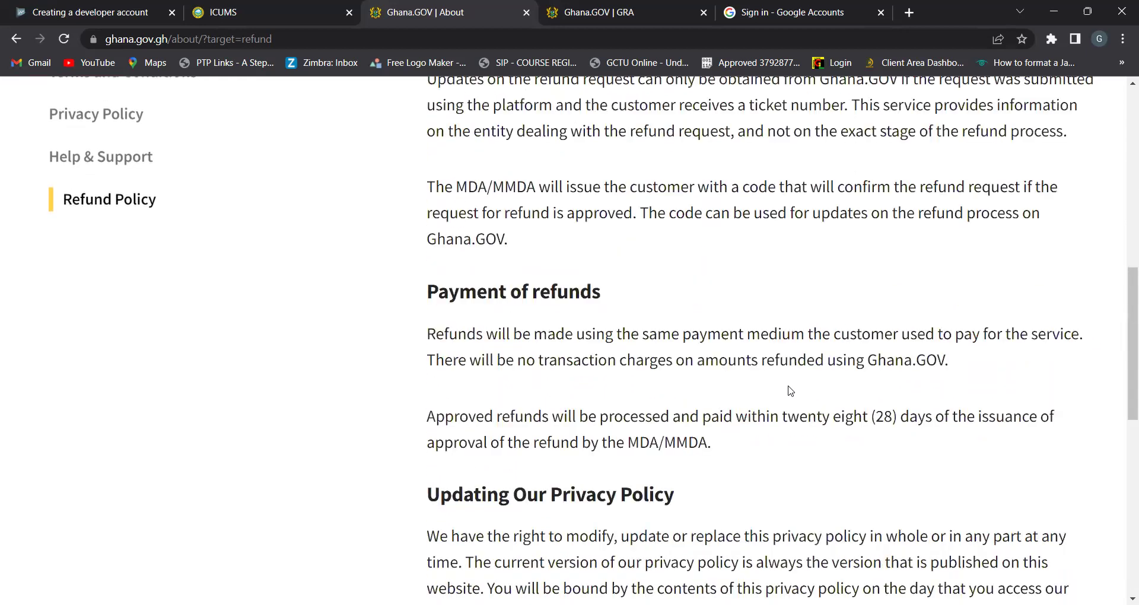
pyautogui.scroll(-6, 791, 390)
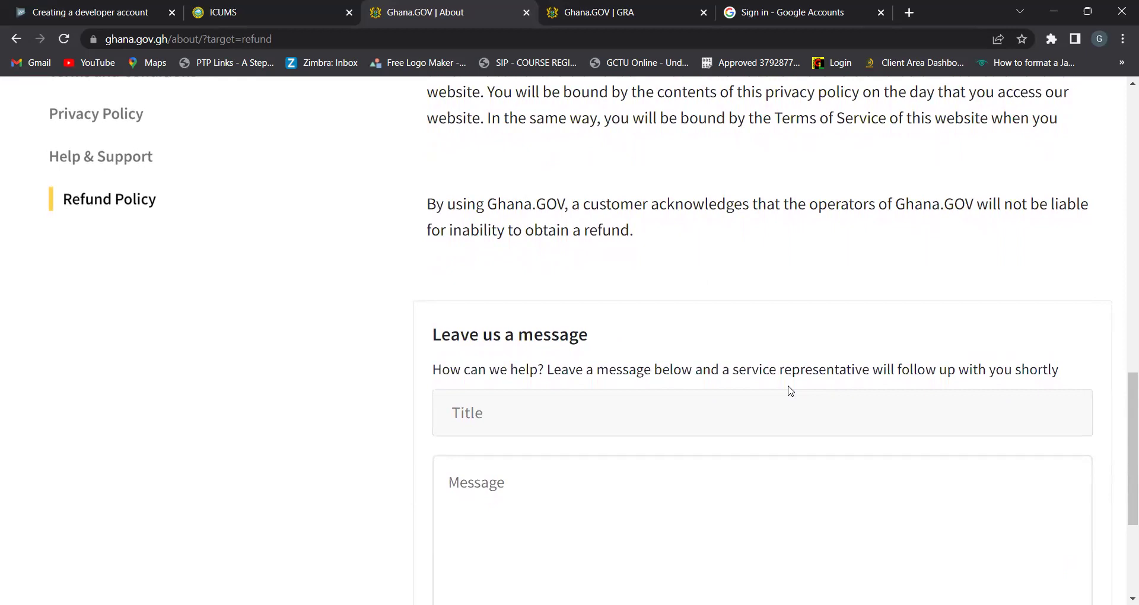
pyautogui.scroll(-4, 791, 391)
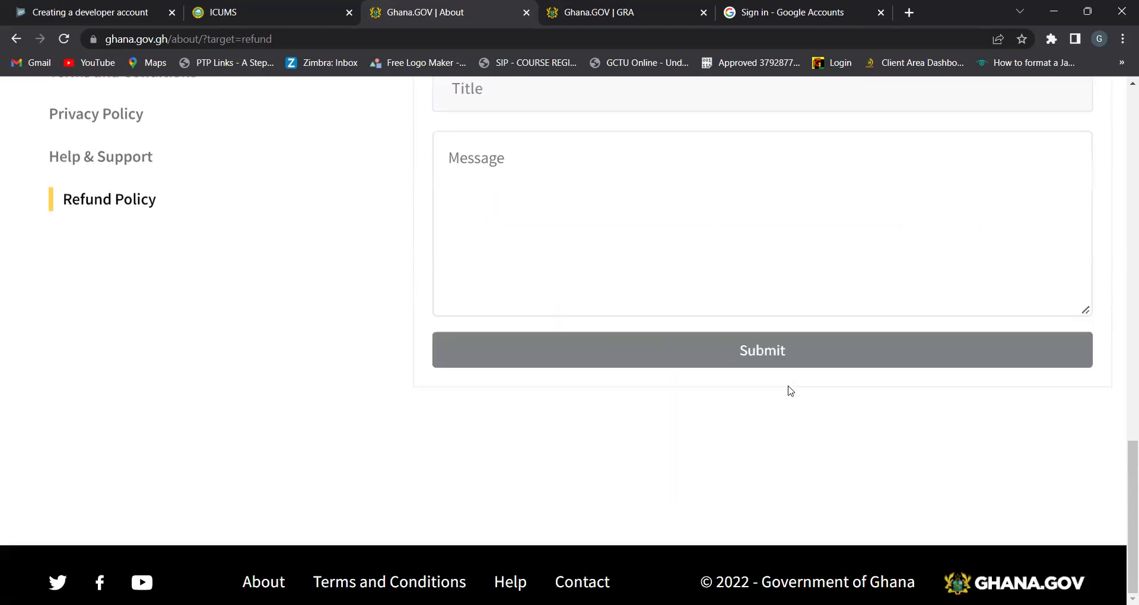
pyautogui.scroll(7, 791, 391)
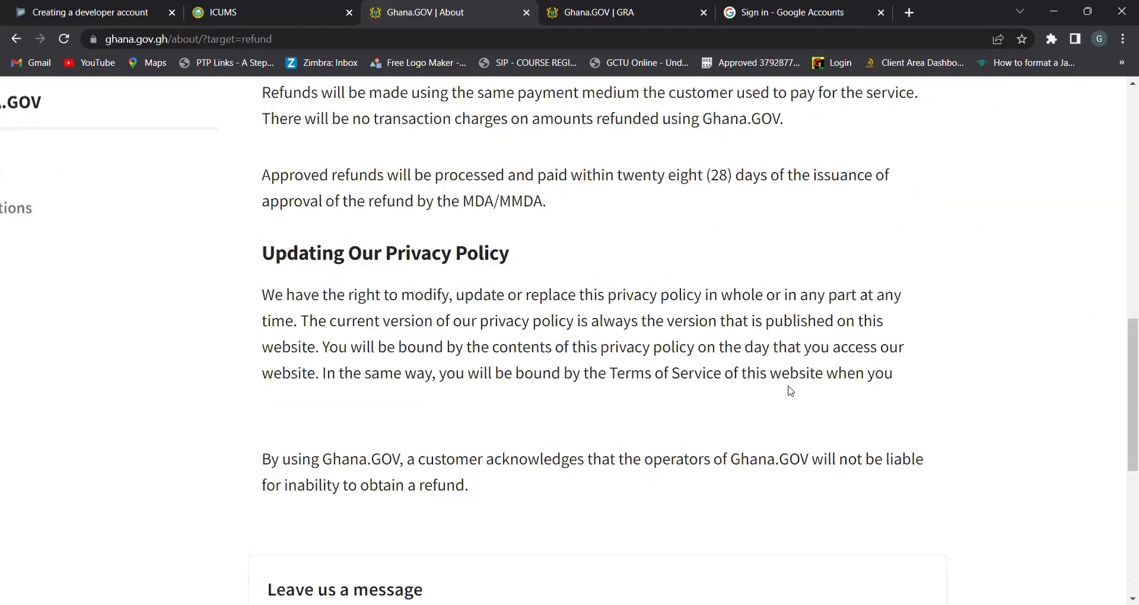
pyautogui.scroll(2, 791, 390)
pyautogui.scroll(-1, 791, 390)
pyautogui.hscroll(-2, 791, 390)
pyautogui.scroll(4, 791, 390)
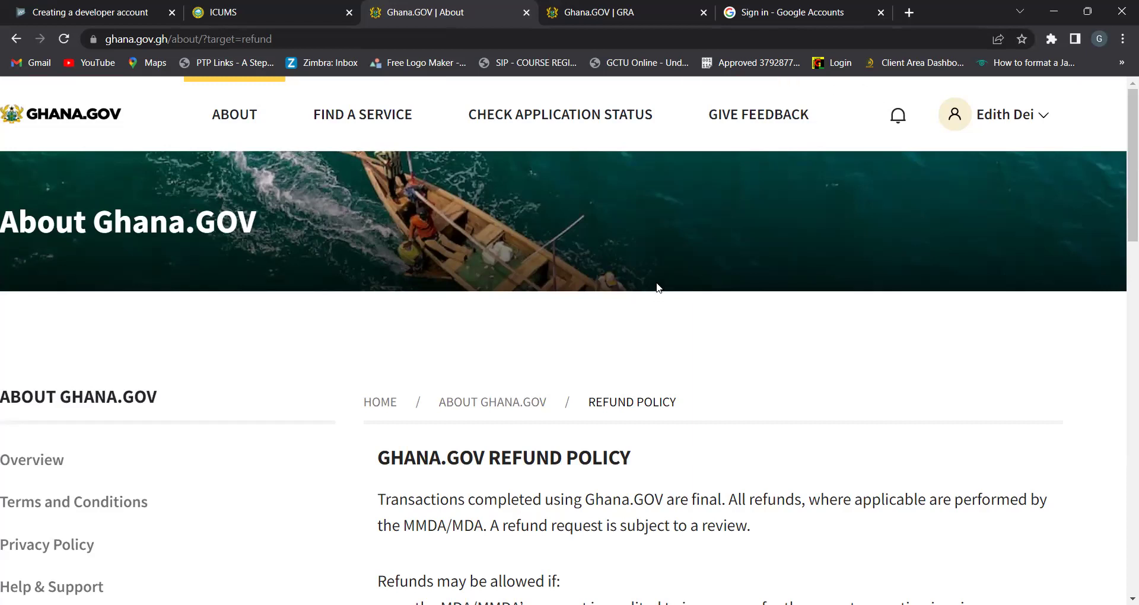
# Start a new feedback and attach SAMPLE PROMT from Desktop > GHANAGOV to the first photo slot
pyautogui.click(747, 118)
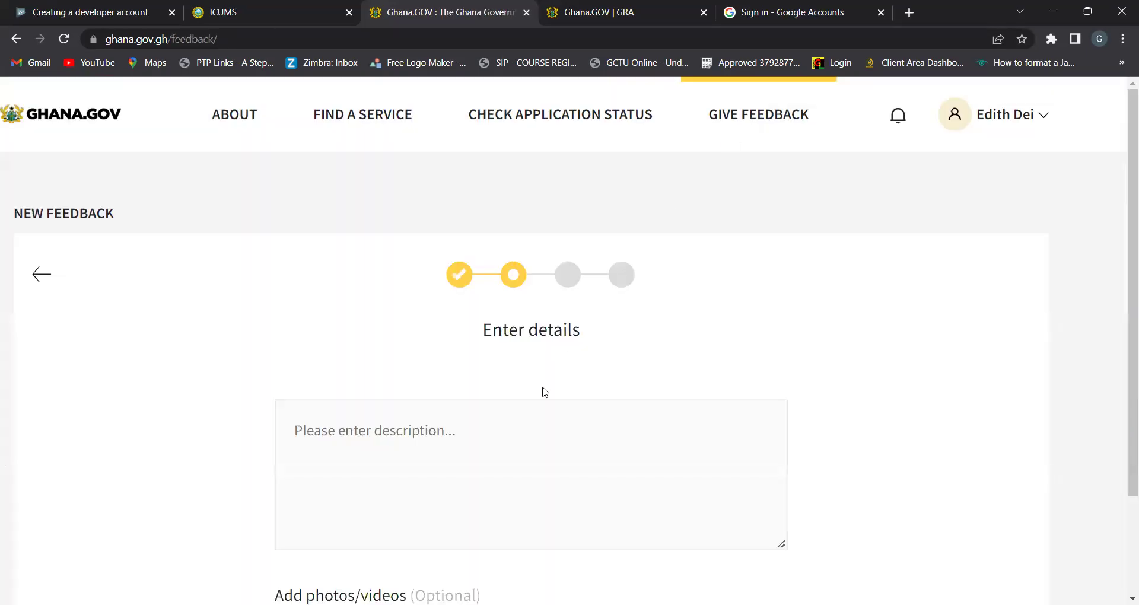
pyautogui.scroll(-4, 429, 436)
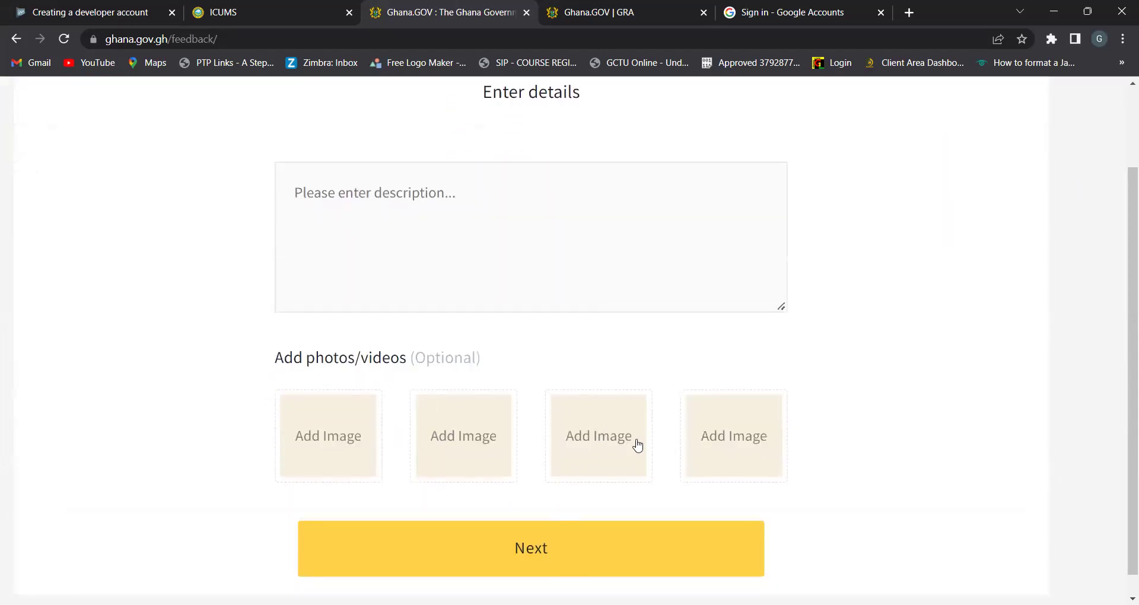
pyautogui.click(320, 435)
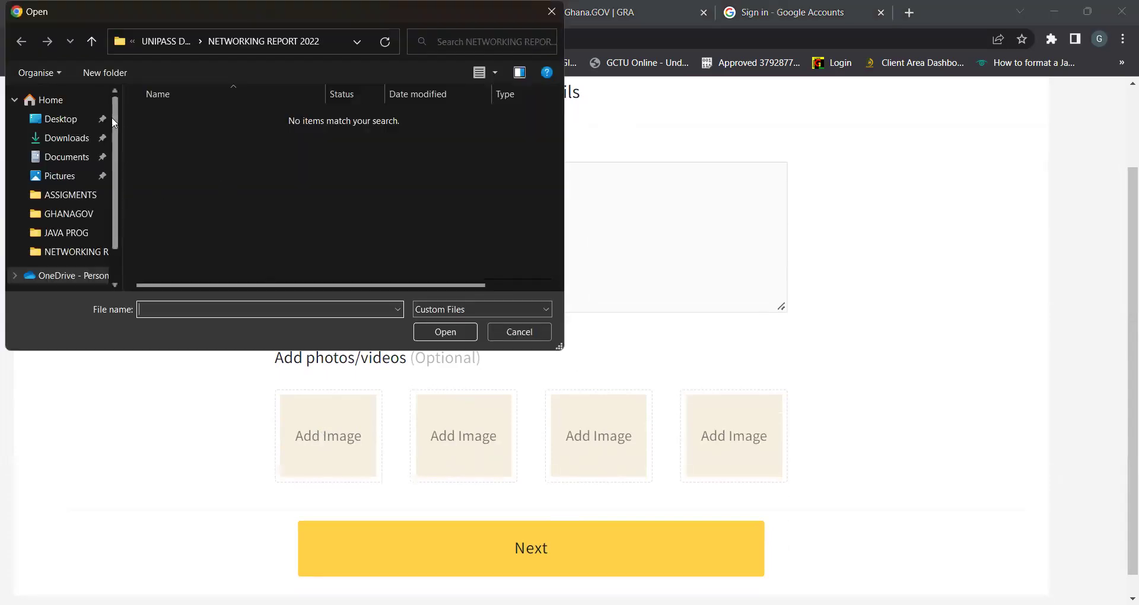
pyautogui.click(62, 123)
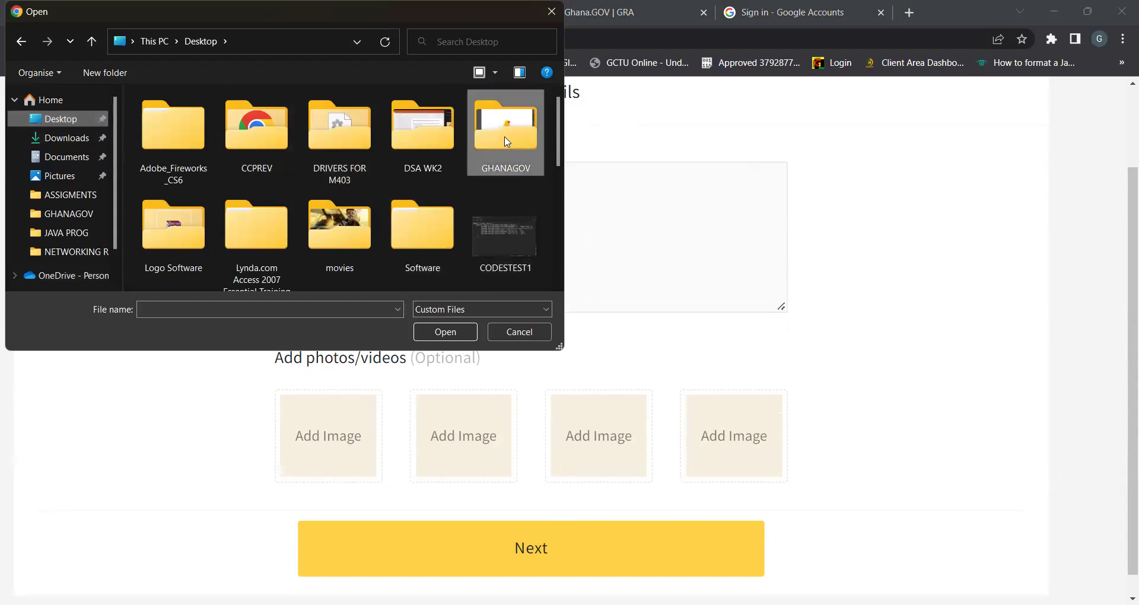
pyautogui.doubleClick(540, 145)
pyautogui.click(430, 130)
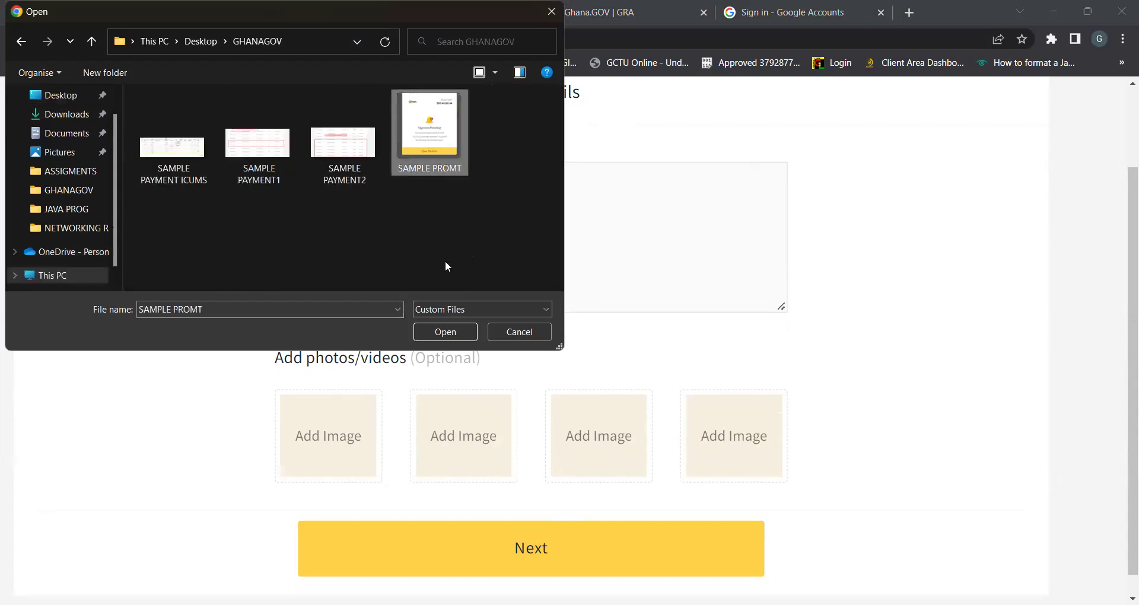
pyautogui.click(434, 331)
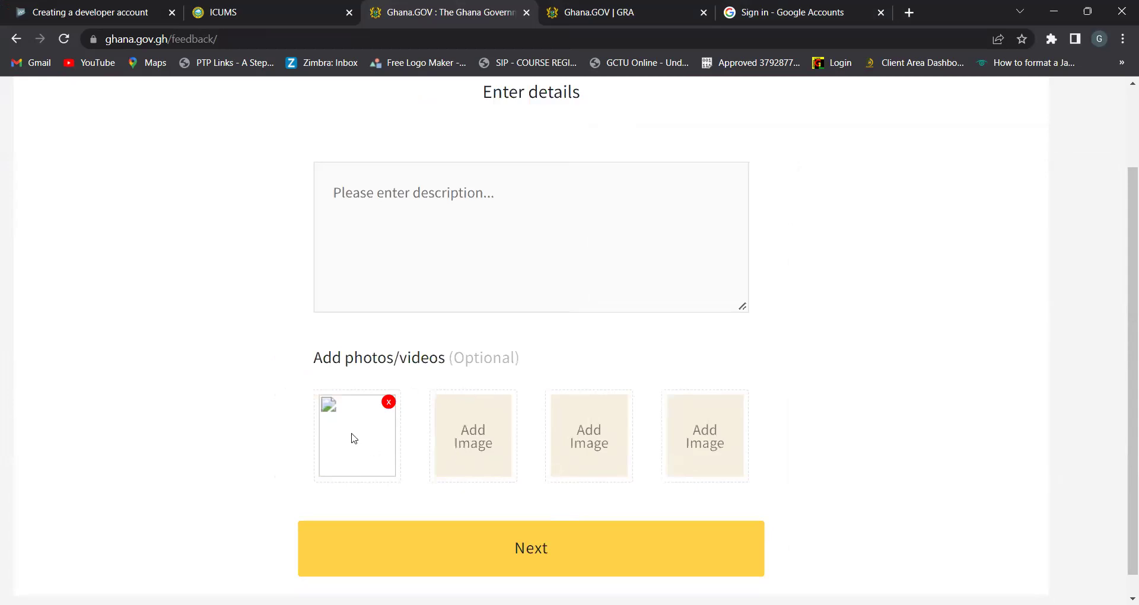
# Clear the test text from the feedback description and enter the contact phone number
pyautogui.click(494, 263)
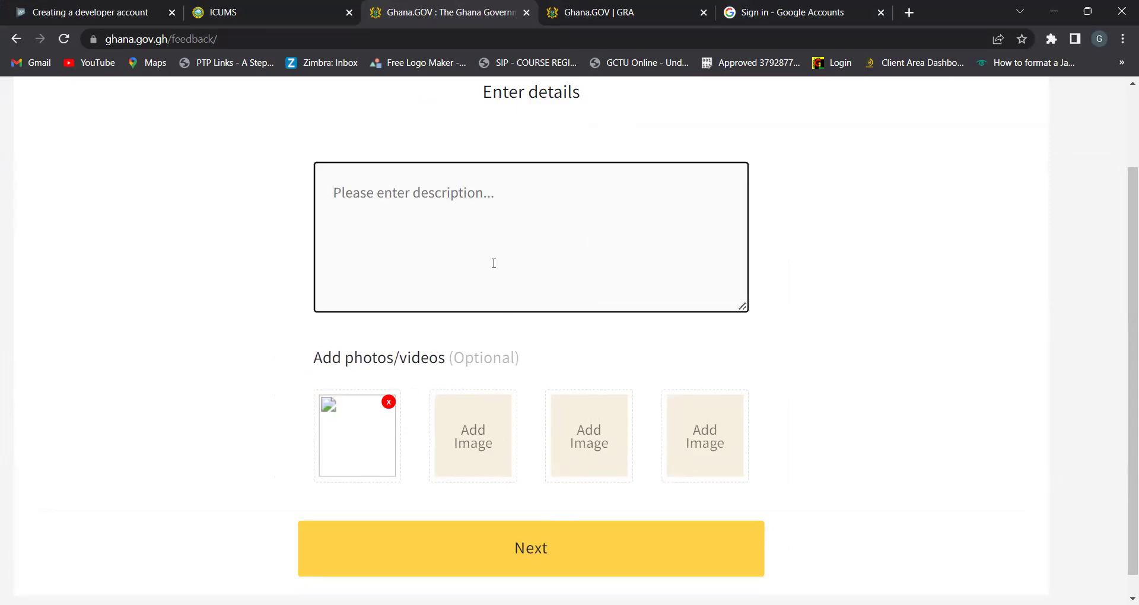
pyautogui.write('GSGSGS')
pyautogui.press('BackSpace')
pyautogui.press('BackSpace')
pyautogui.press('BackSpace')
pyautogui.press('BackSpace')
pyautogui.press('BackSpace')
pyautogui.press('BackSpace')
pyautogui.write('B')
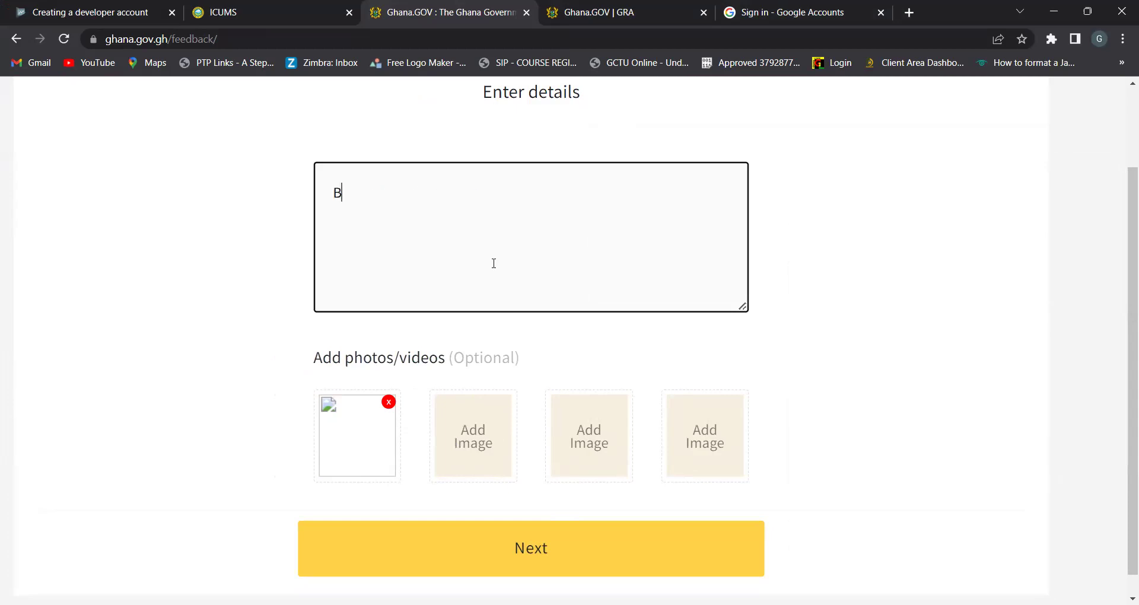
pyautogui.write('OE:')
pyautogui.press('BackSpace')
pyautogui.press('BackSpace')
pyautogui.press('BackSpace')
pyautogui.press('BackSpace')
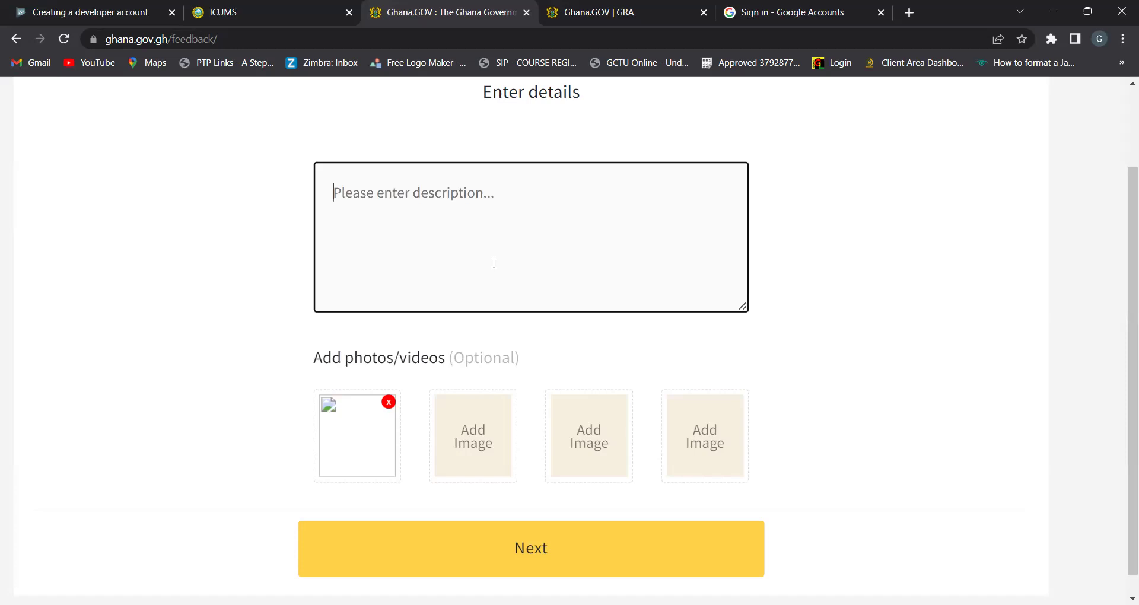
pyautogui.scroll(4, 494, 263)
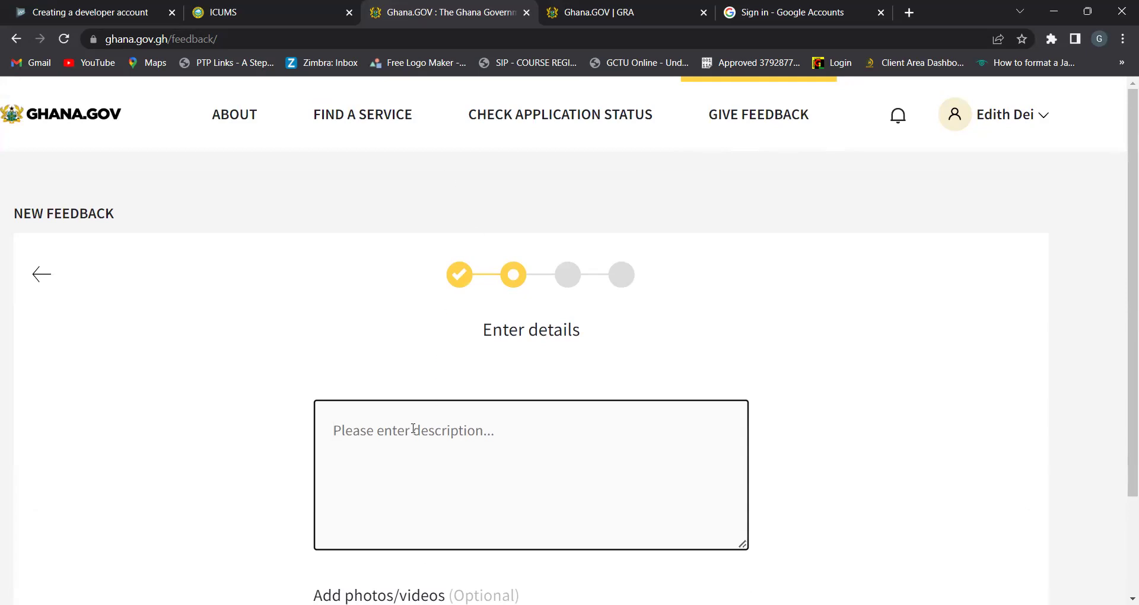
pyautogui.scroll(5, 413, 429)
pyautogui.hscroll(-3, 413, 428)
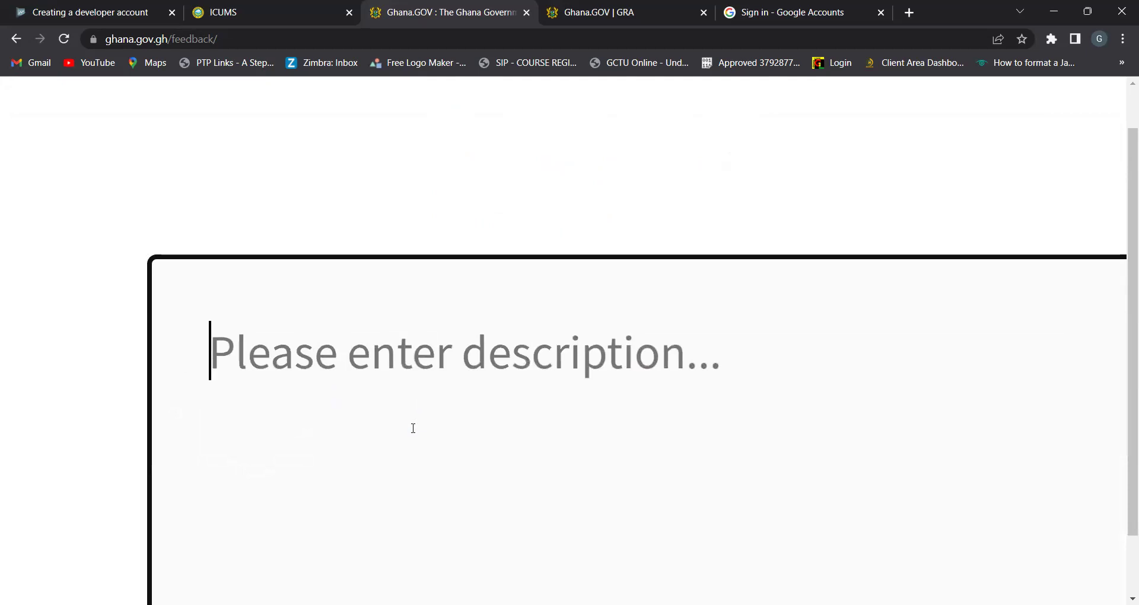
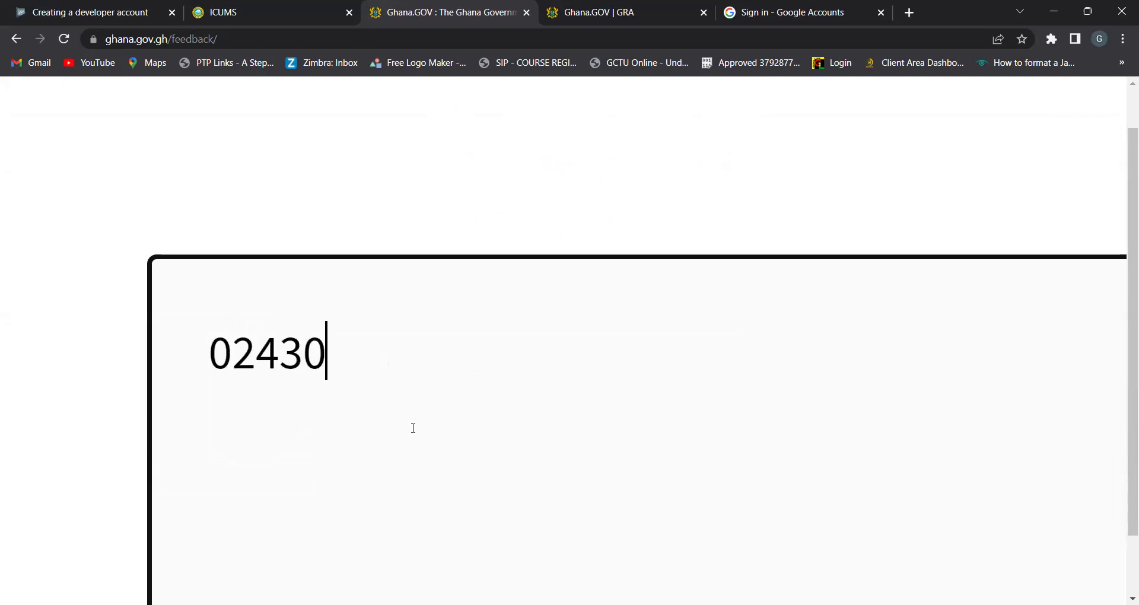